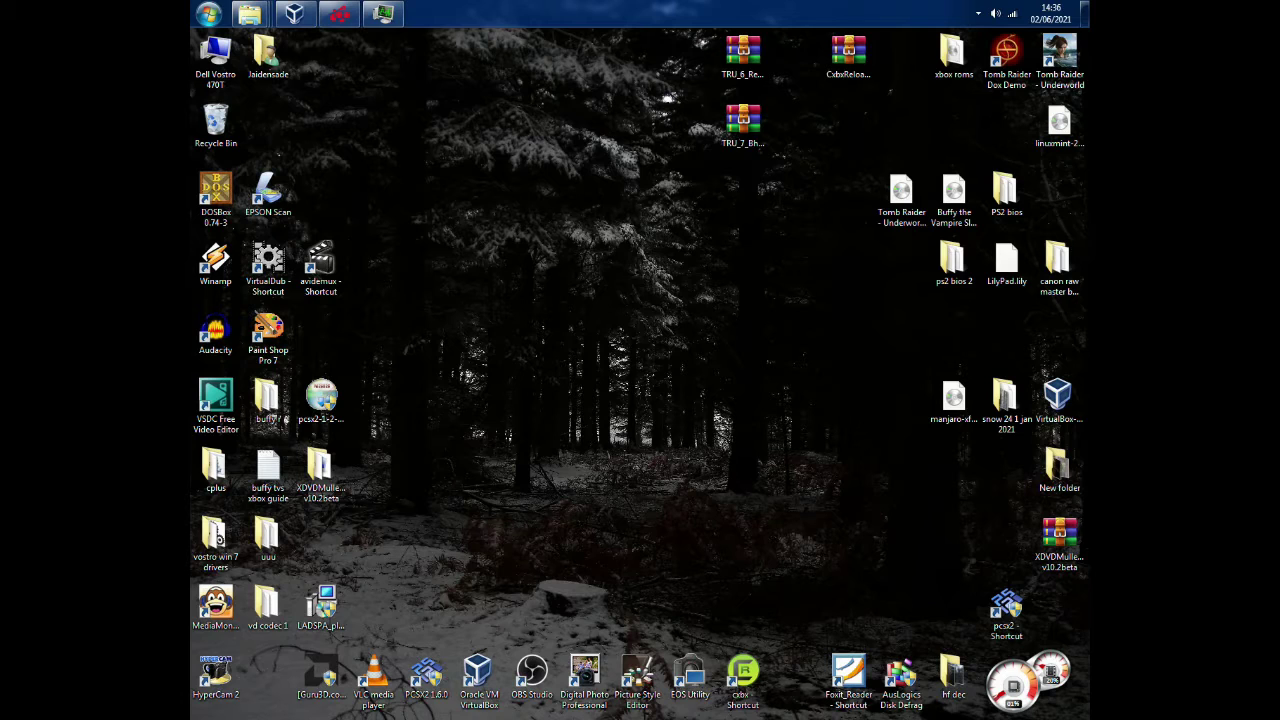
Bring up the Oracle VM VirtualBox Manager window and move it toward the middle of the desktop
left_click(293, 13)
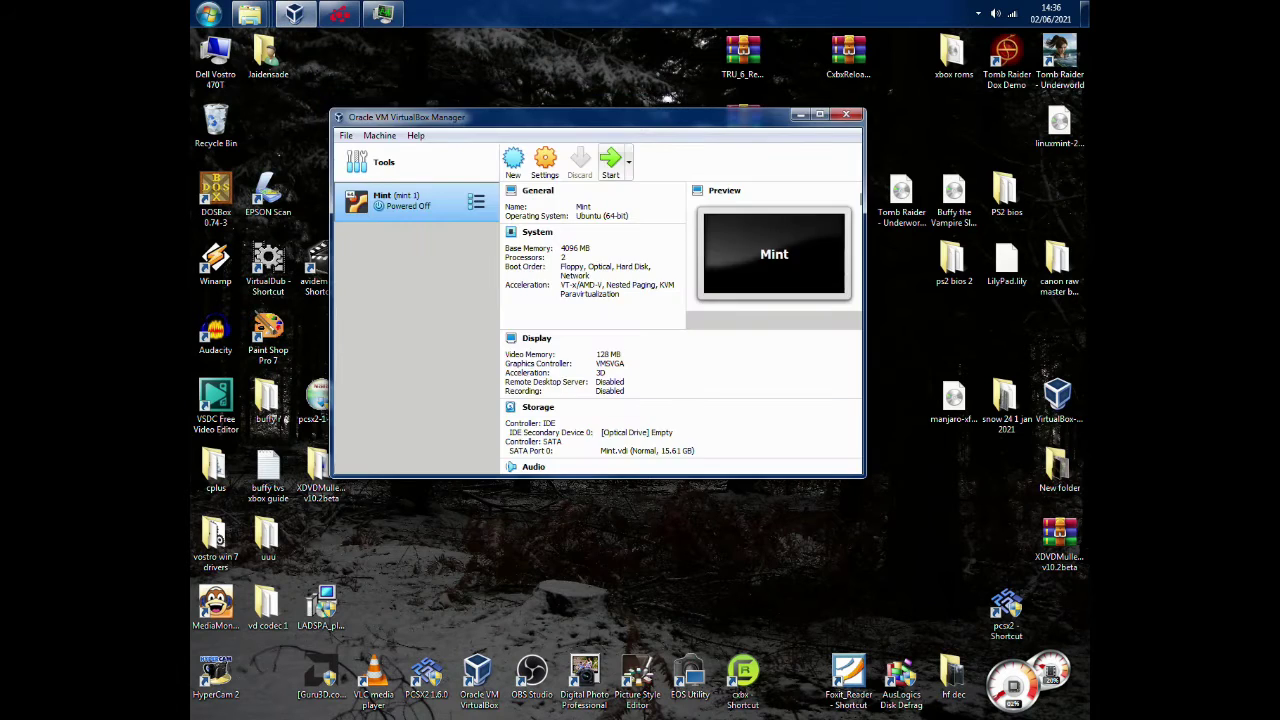
left_click_drag(600, 117, 650, 138)
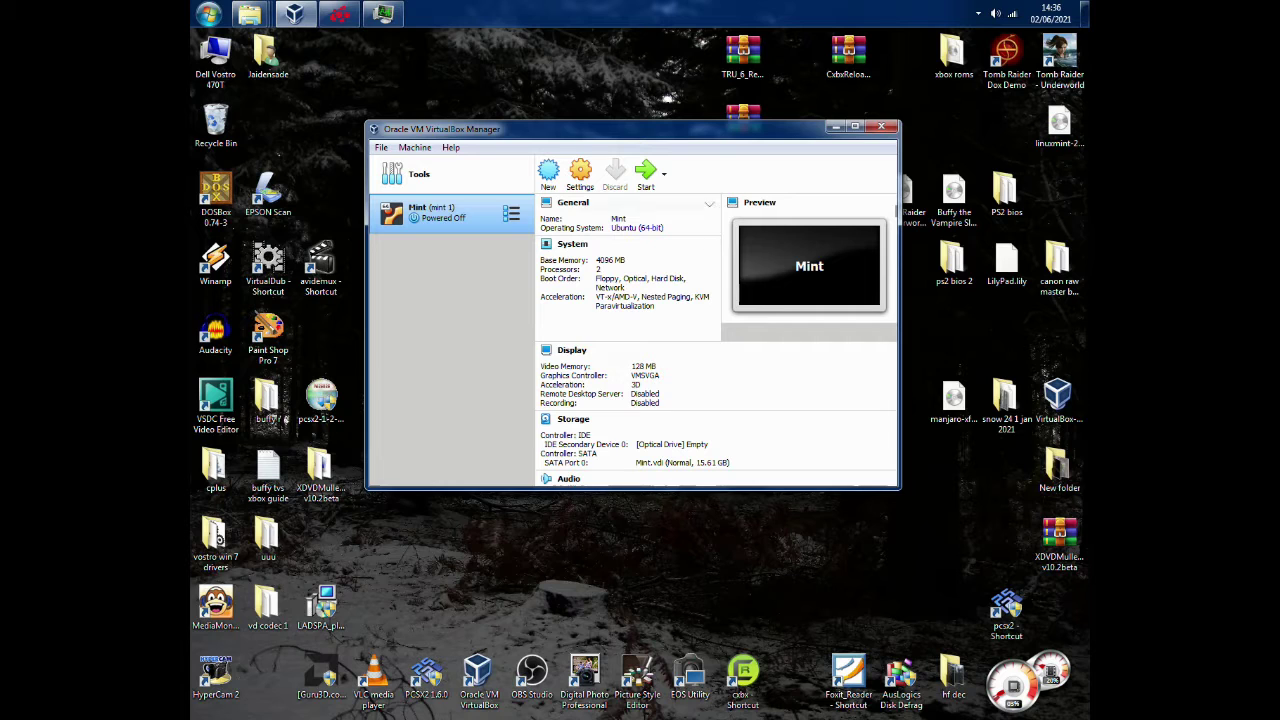
left_click_drag(737, 135, 674, 215)
key("super")
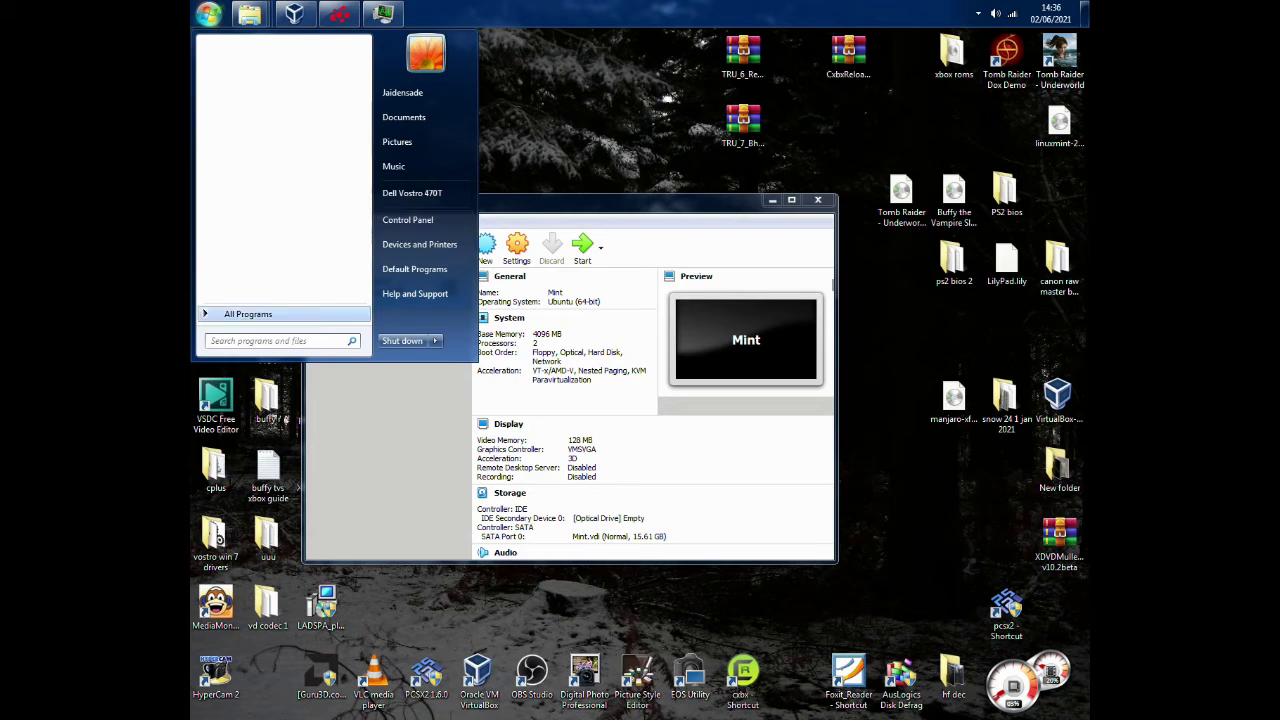
left_click(306, 315)
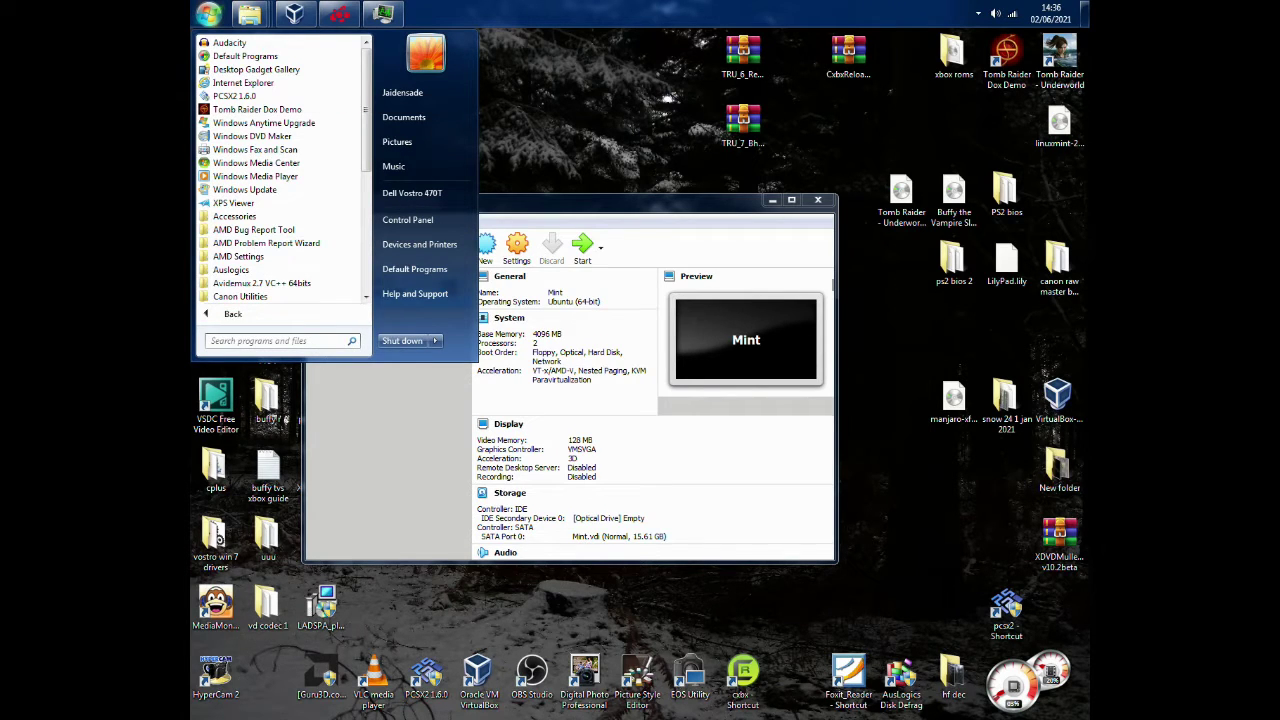
key("Escape")
left_click_drag(544, 205, 608, 179)
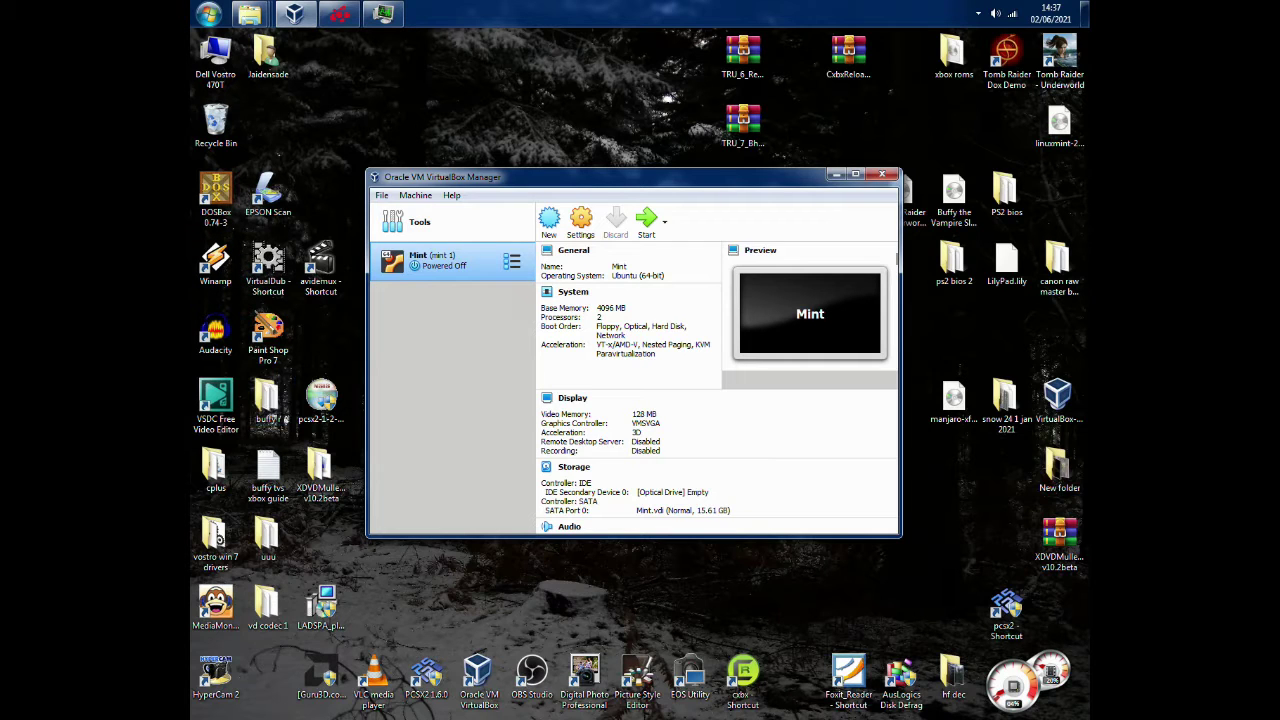
left_click_drag(602, 180, 613, 160)
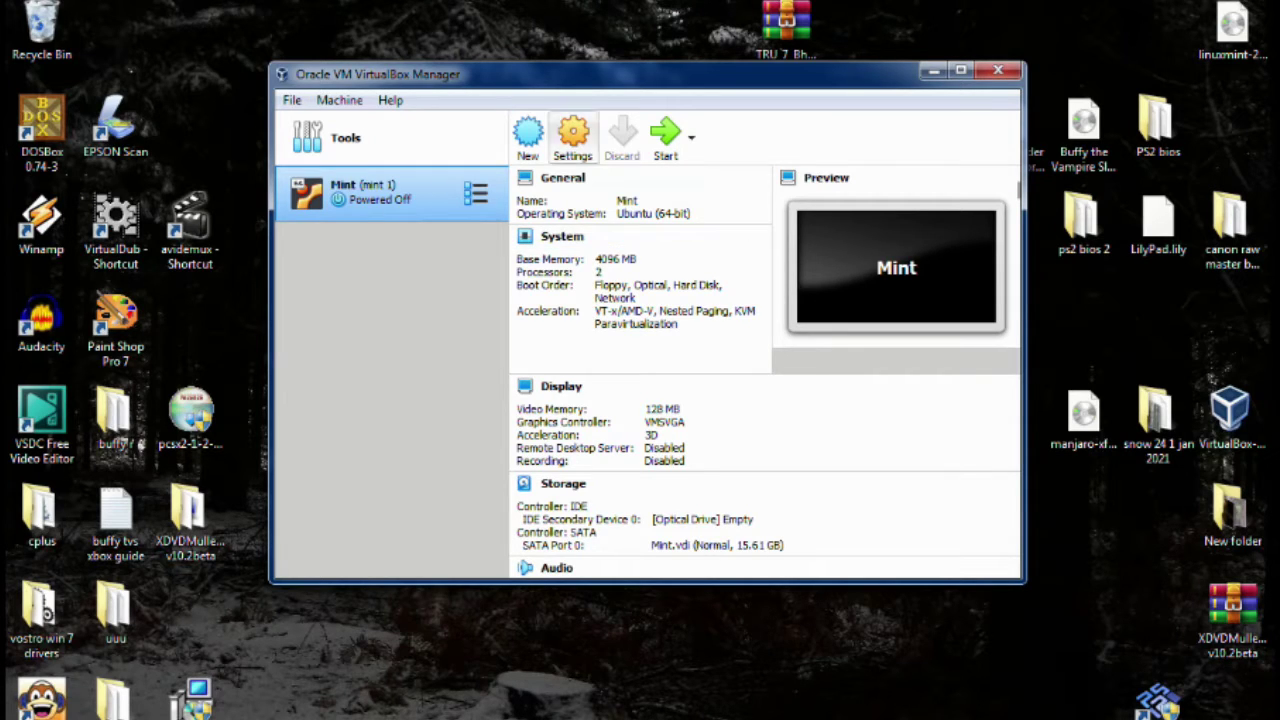
Open the Mint machine's settings and inspect the network options for Adapter 1, selecting Bridged Adapter as the attachment type
left_click(573, 138)
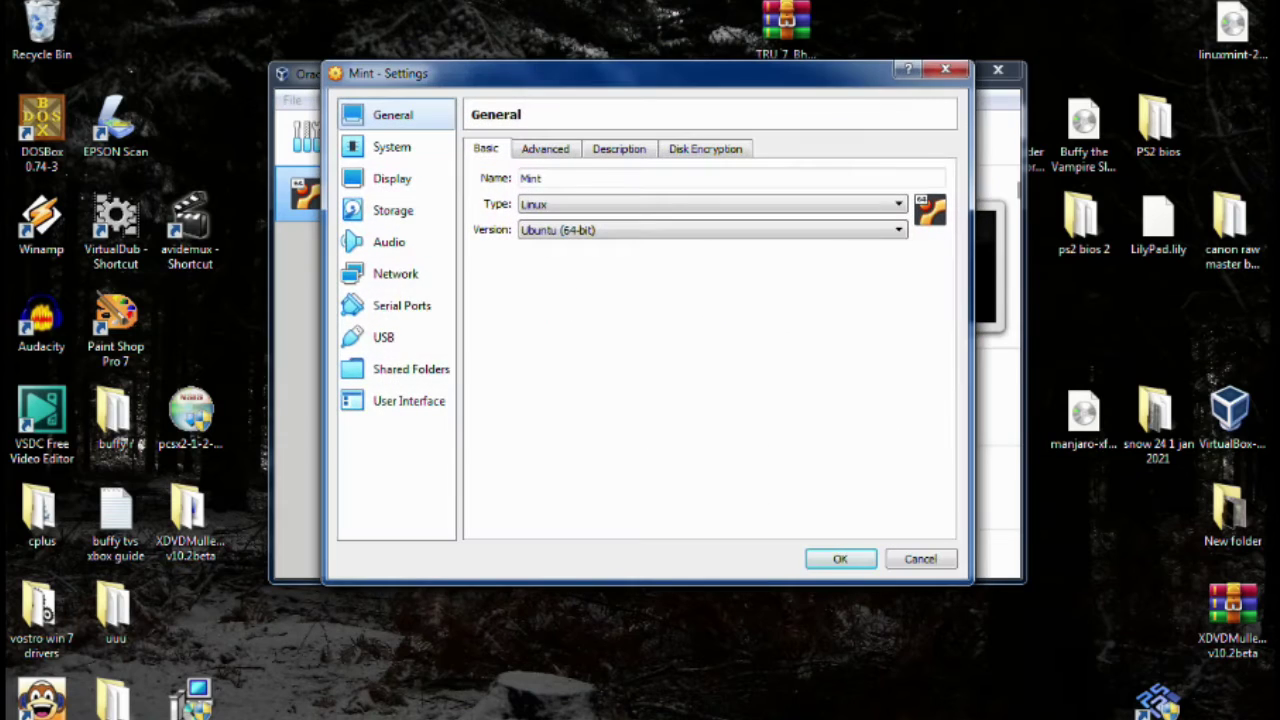
left_click(395, 273)
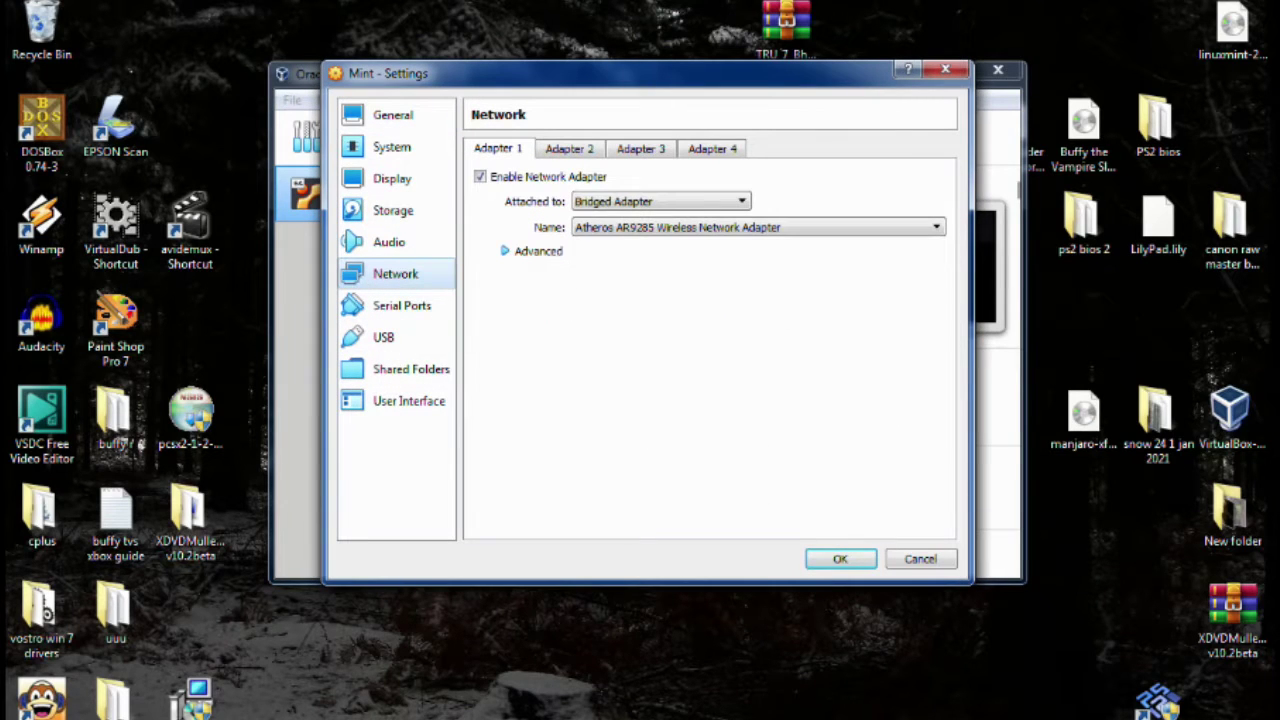
left_click(661, 202)
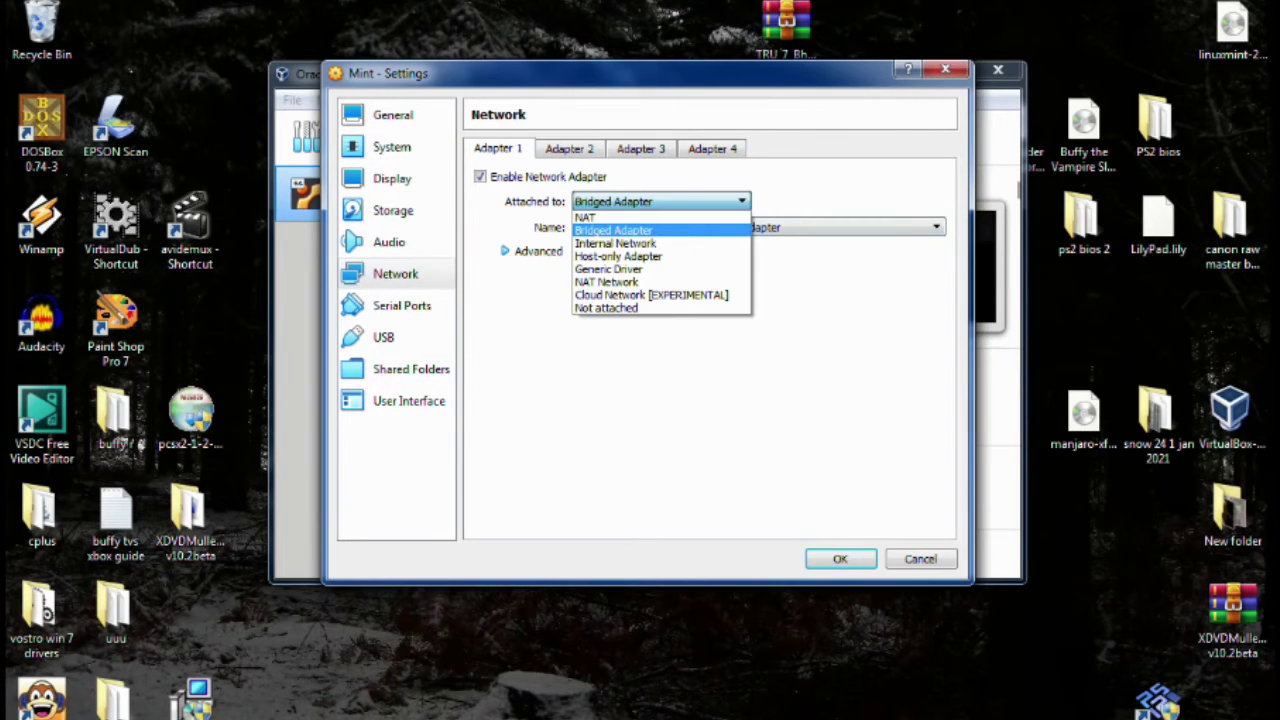
left_click(640, 230)
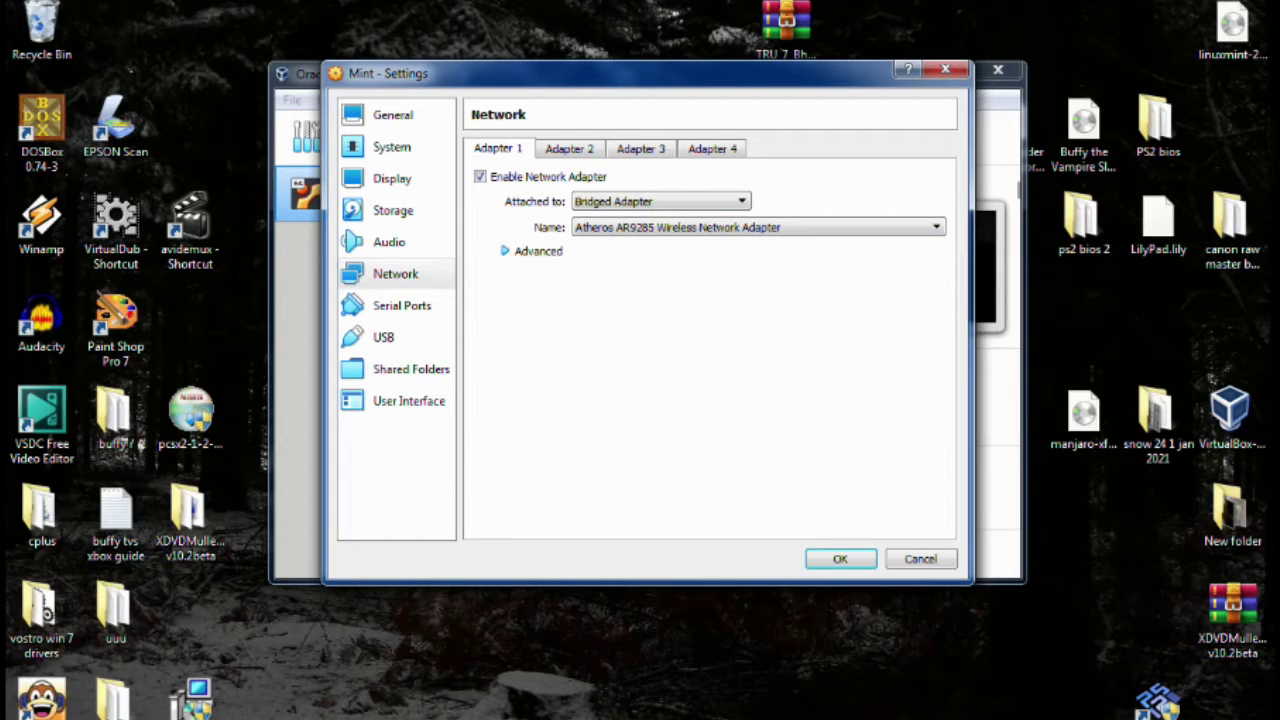
left_click(760, 228)
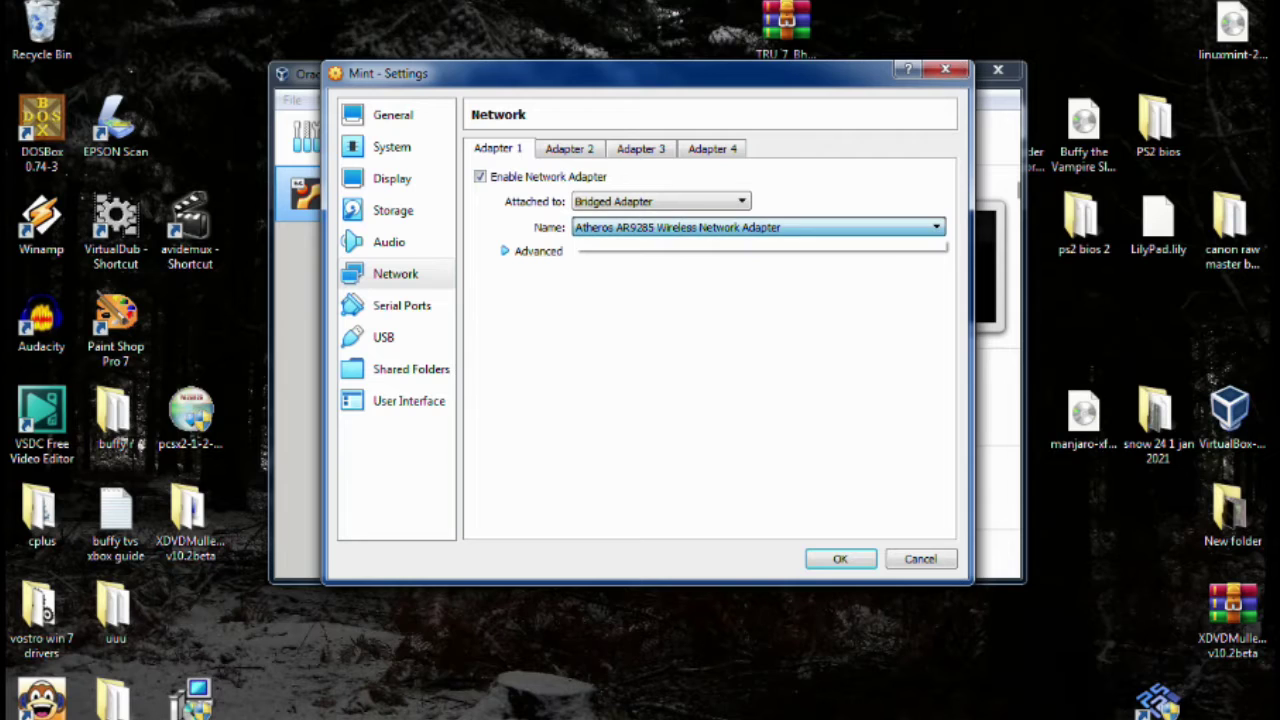
left_click(760, 228)
left_click(660, 201)
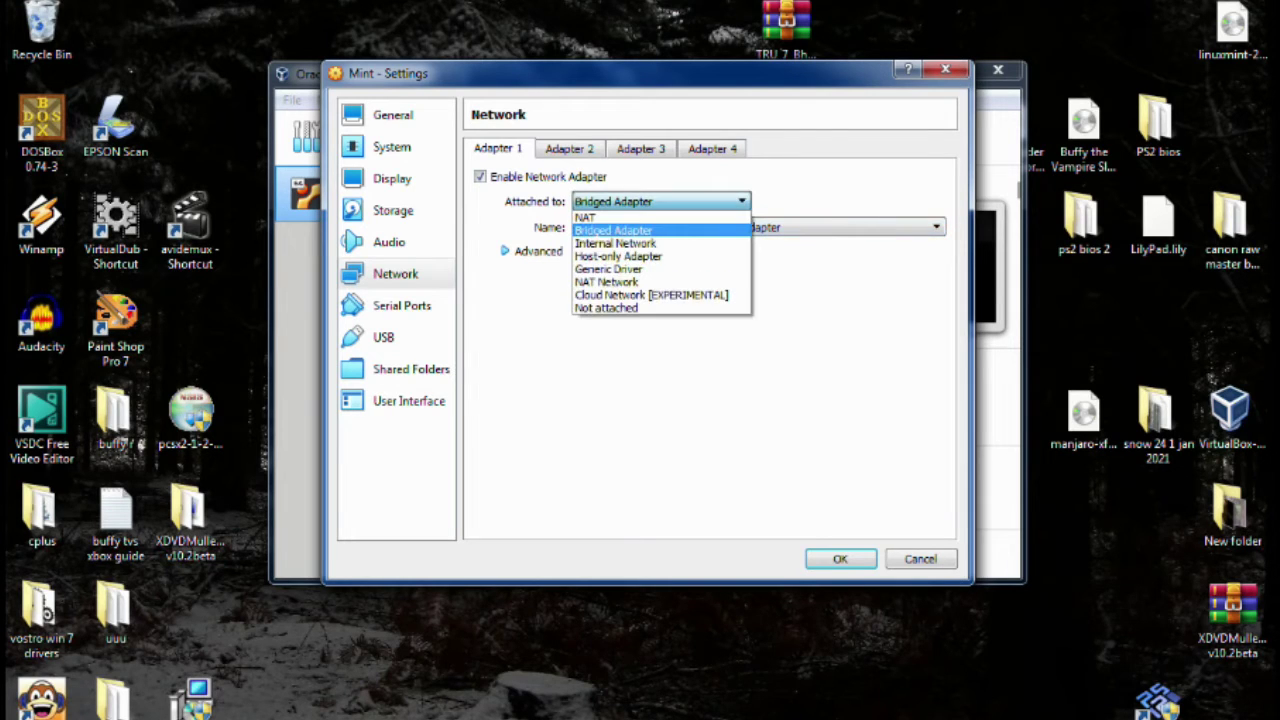
left_click(645, 237)
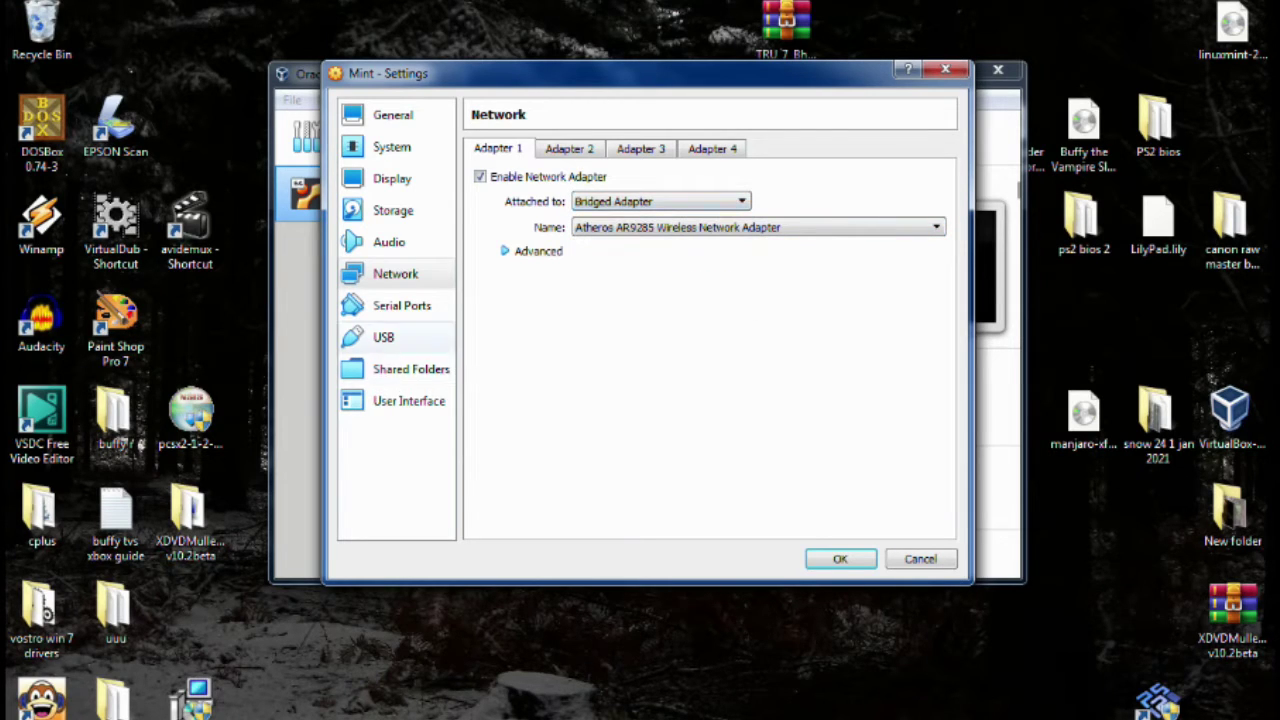
Review the Mint machine's storage, display and system settings, including its motherboard, processor and acceleration options
left_click(402, 305)
left_click(393, 210)
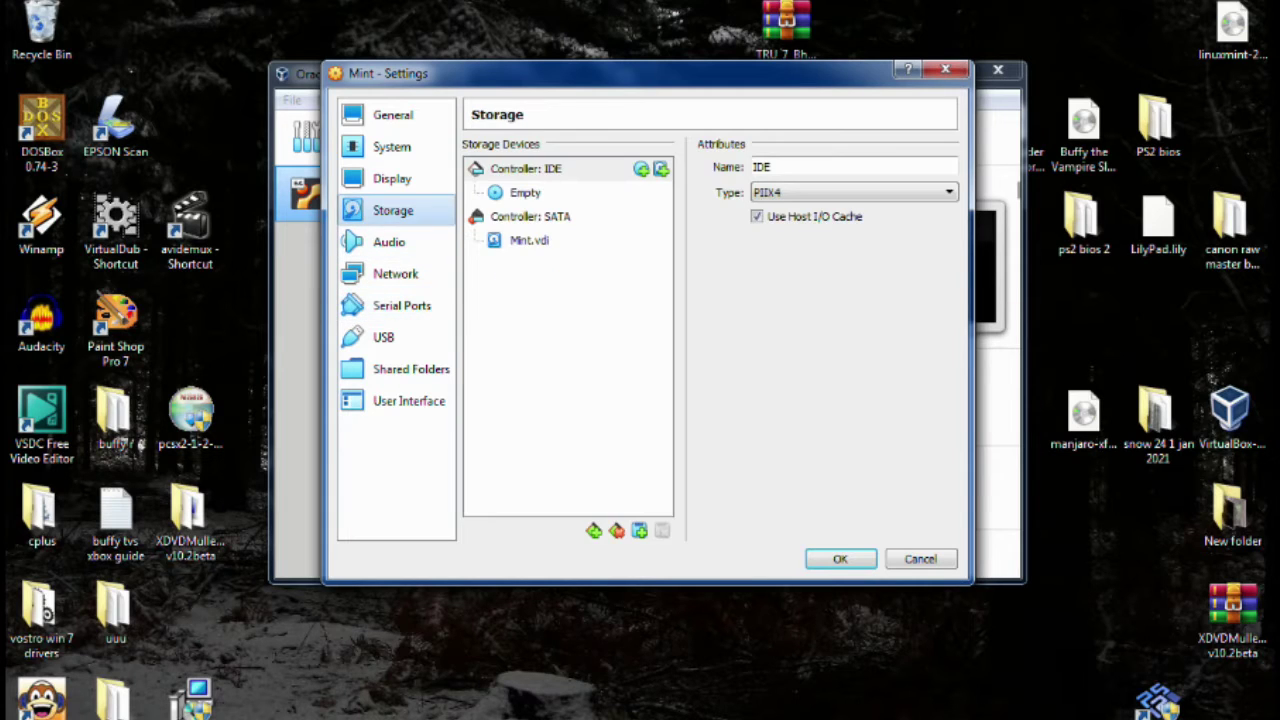
left_click(392, 178)
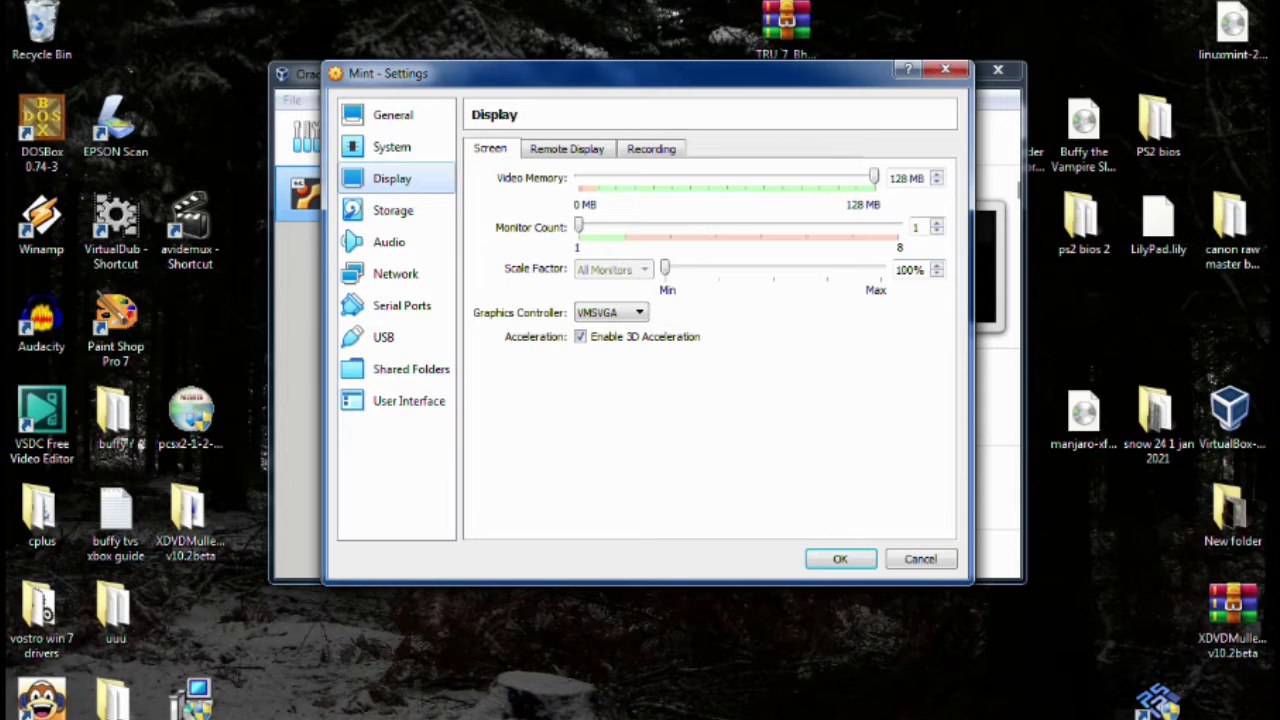
left_click(392, 147)
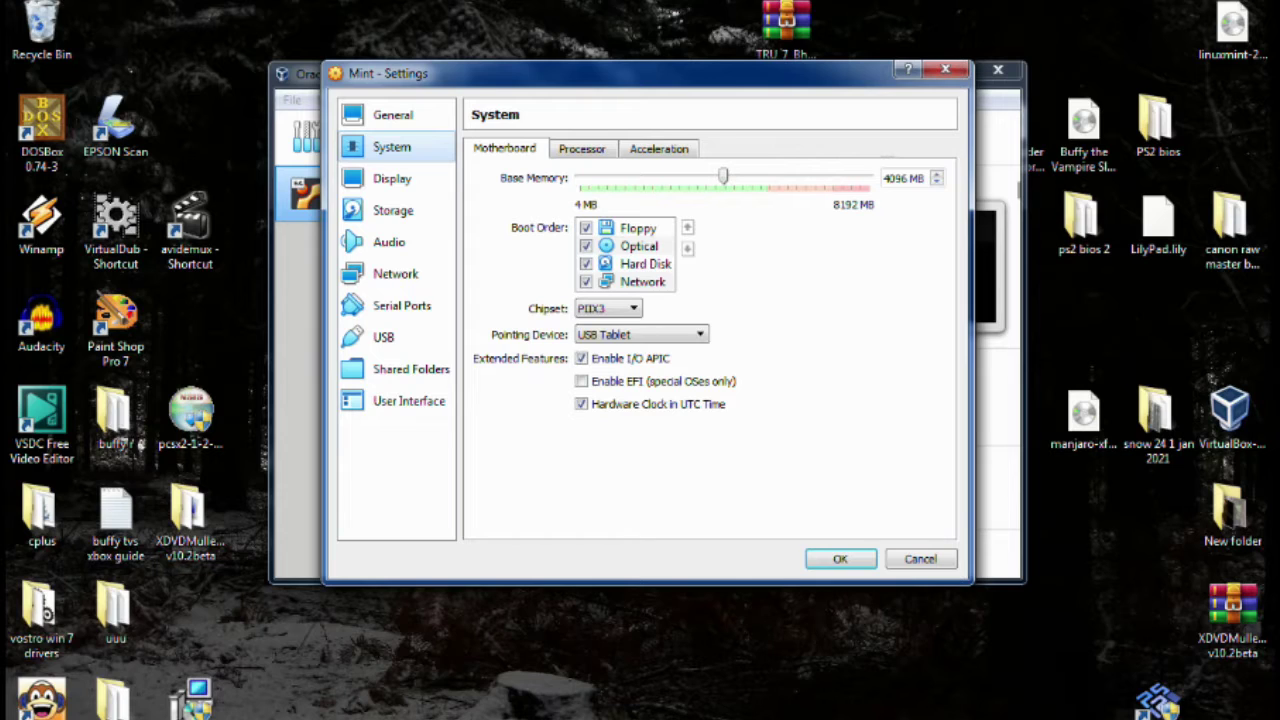
left_click(582, 149)
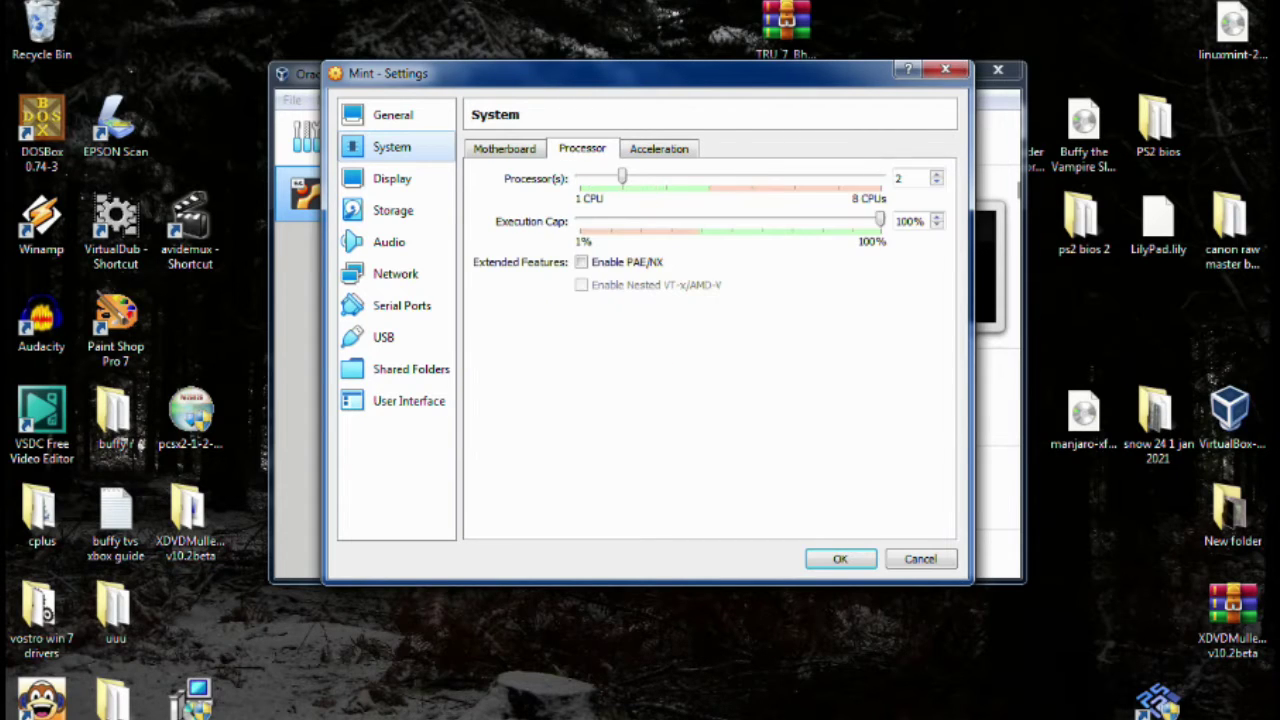
left_click(659, 149)
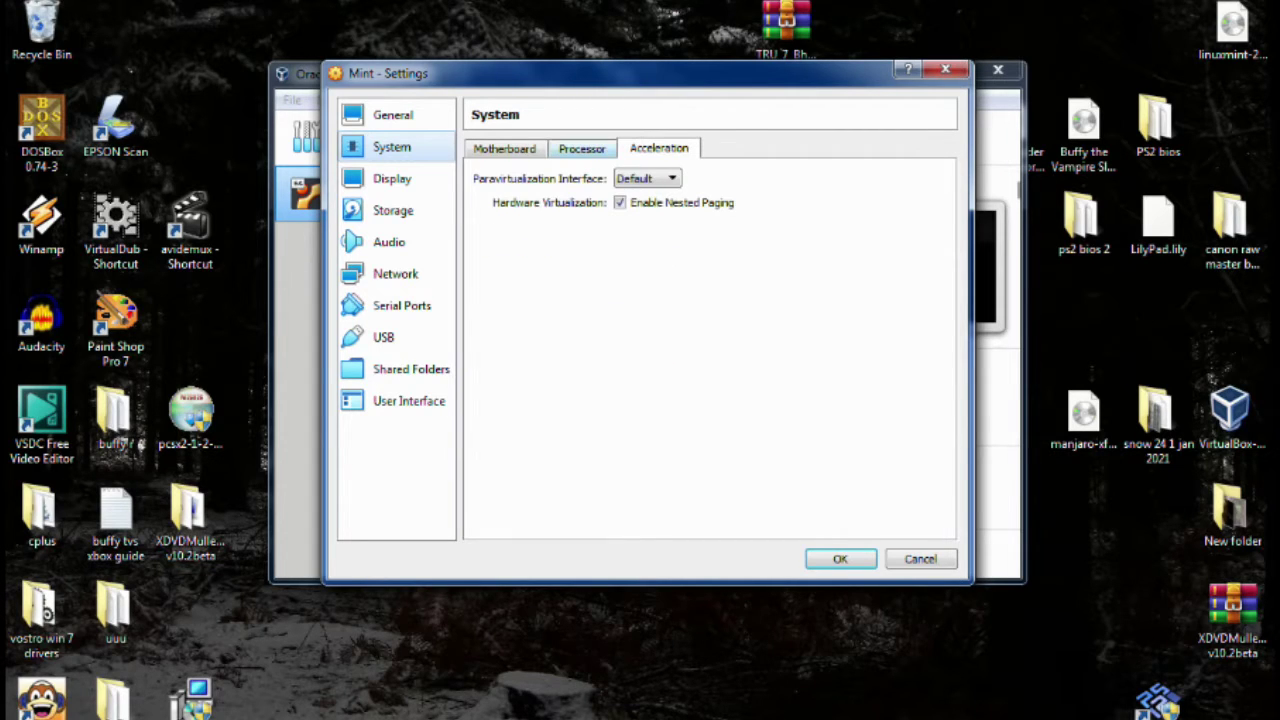
left_click(505, 149)
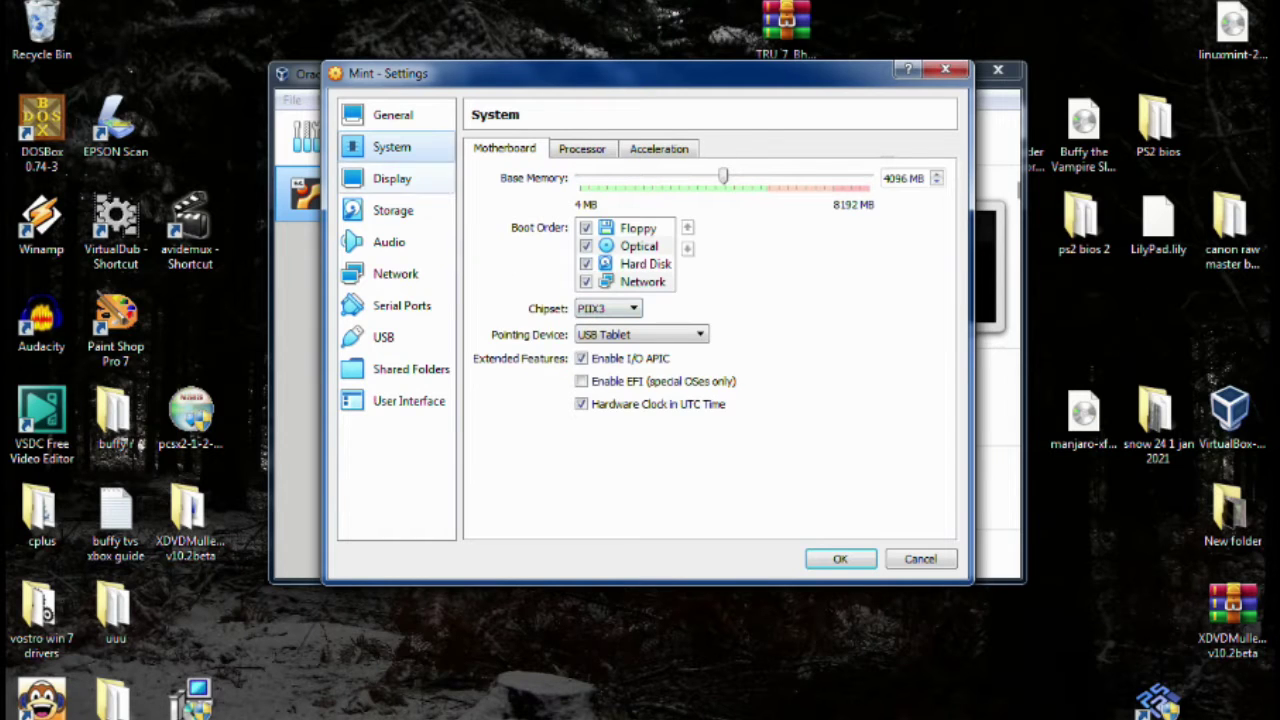
Review the Mint machine's audio, network, serial port and USB settings, and close the settings without saving
left_click(392, 179)
left_click(393, 211)
left_click(389, 242)
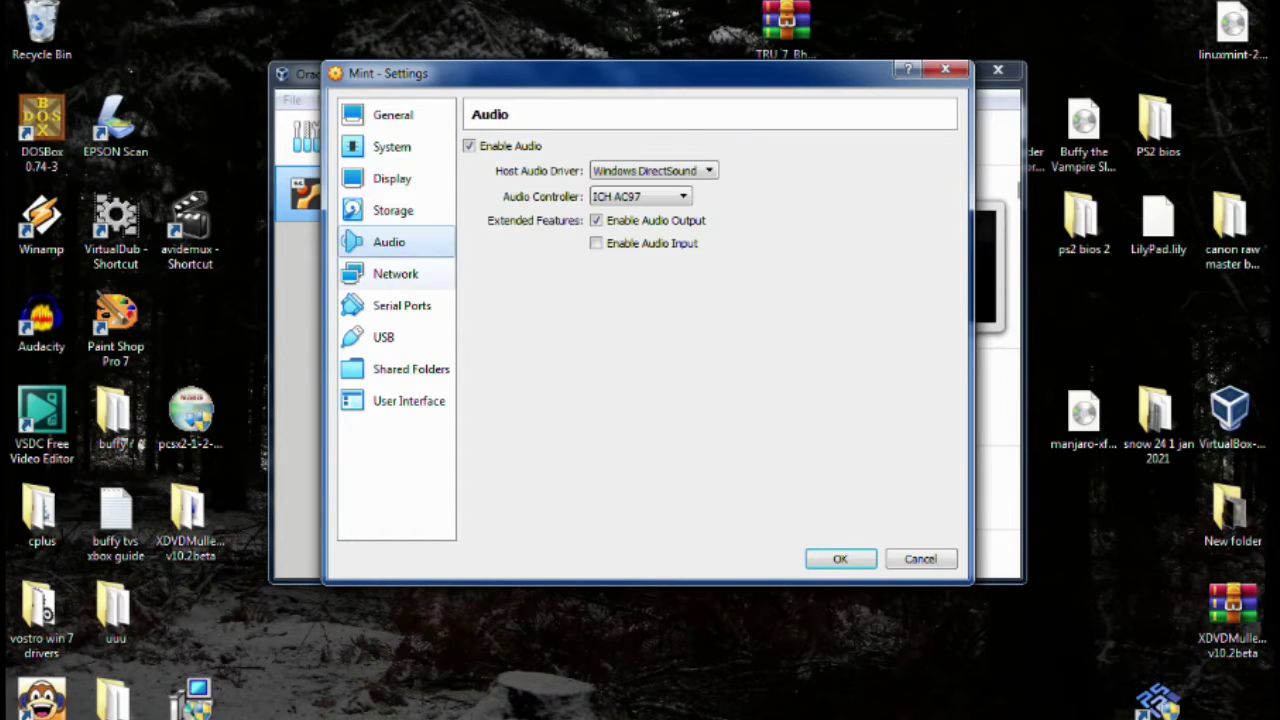
left_click(396, 274)
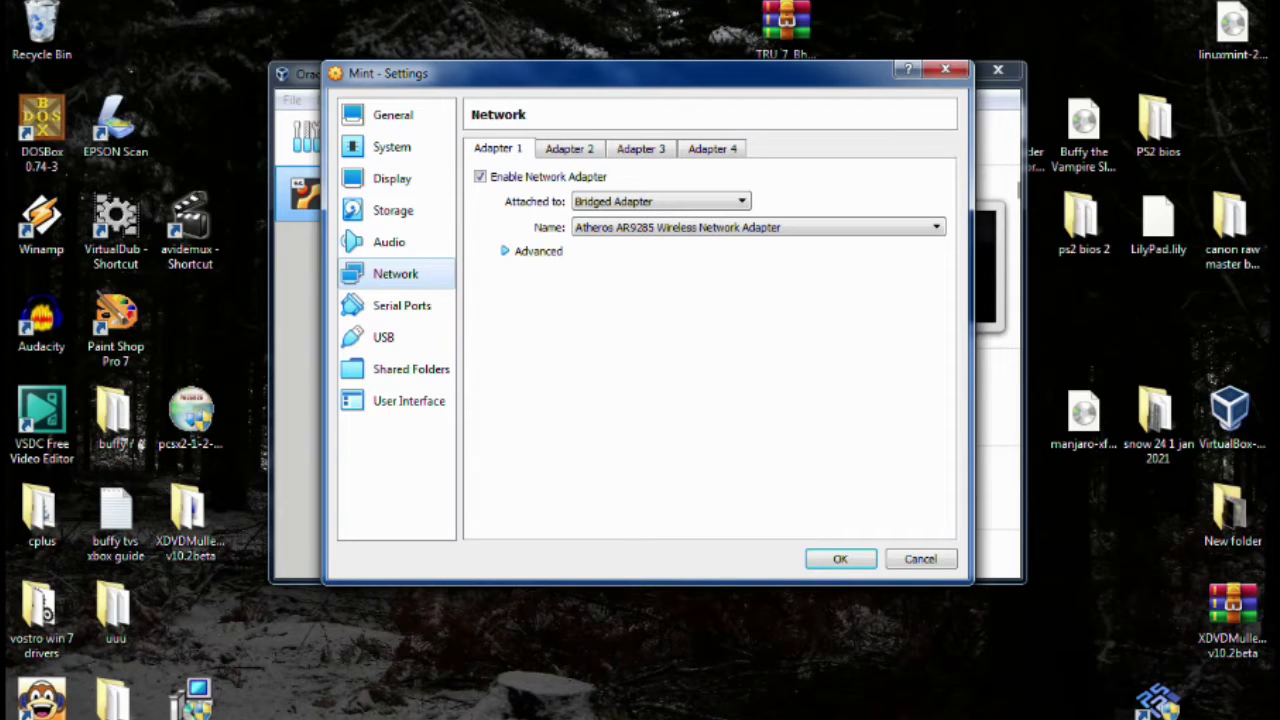
left_click(402, 306)
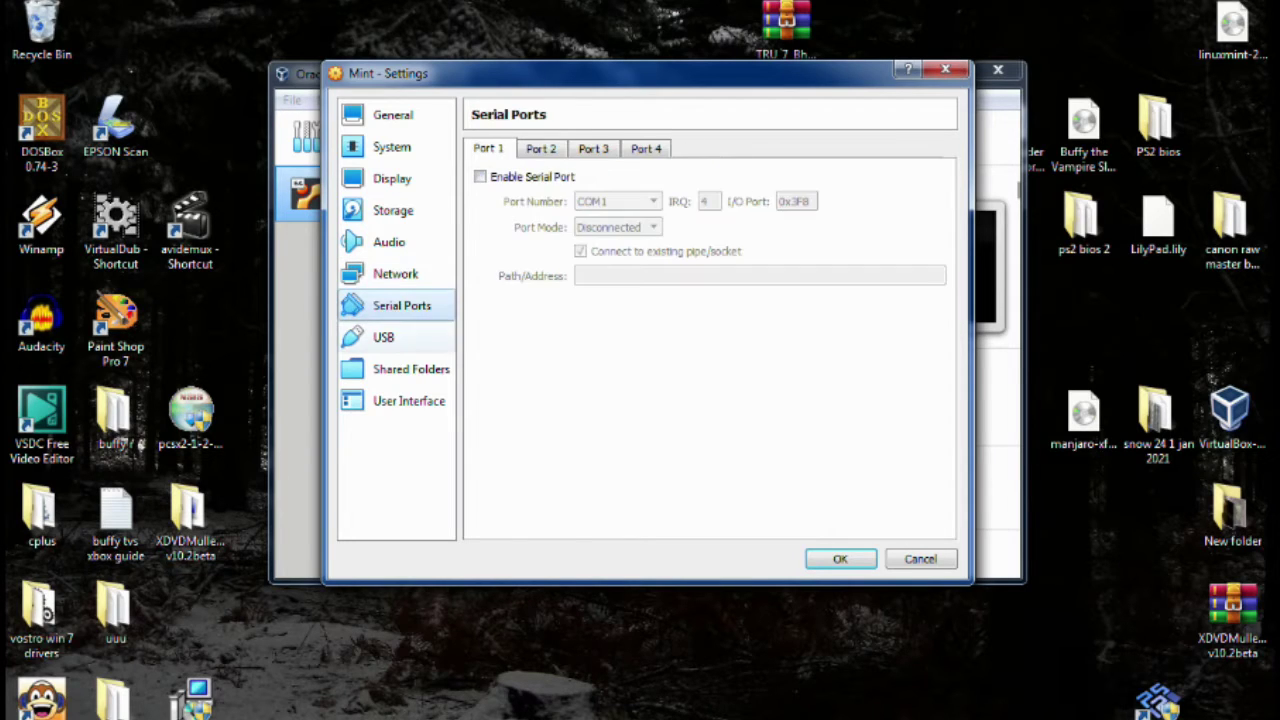
left_click(384, 338)
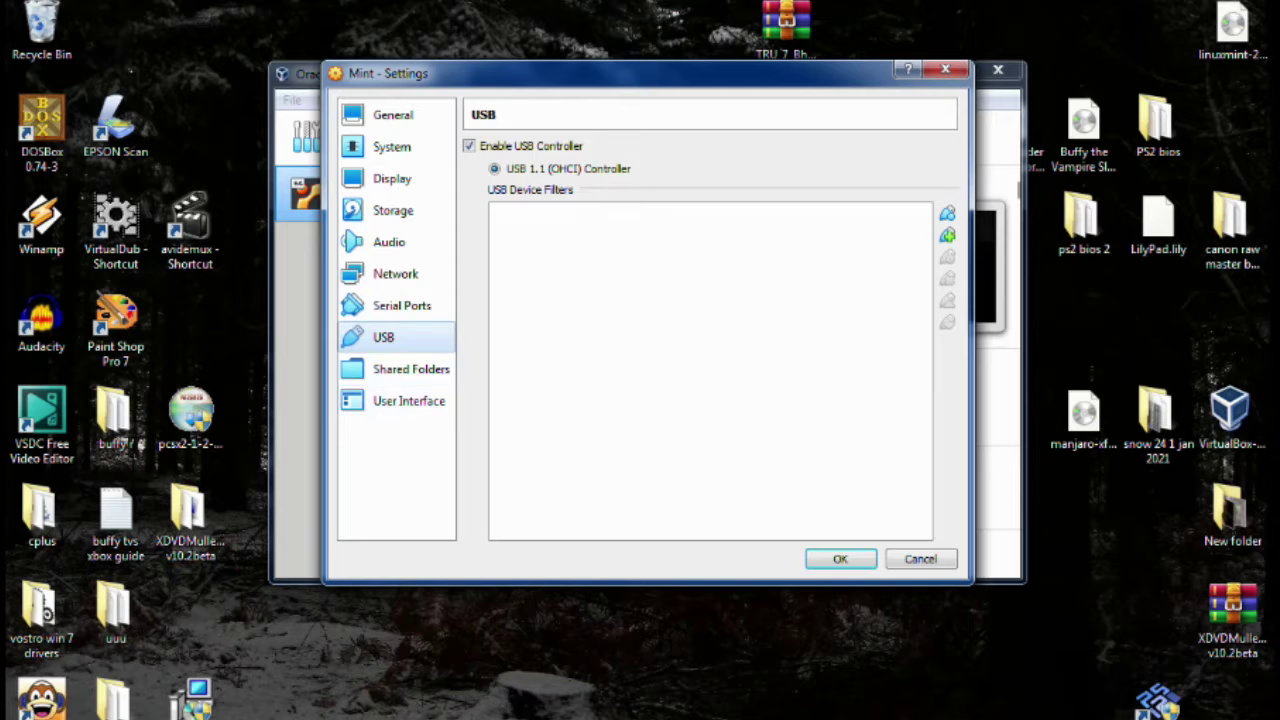
left_click_drag(757, 78, 785, 135)
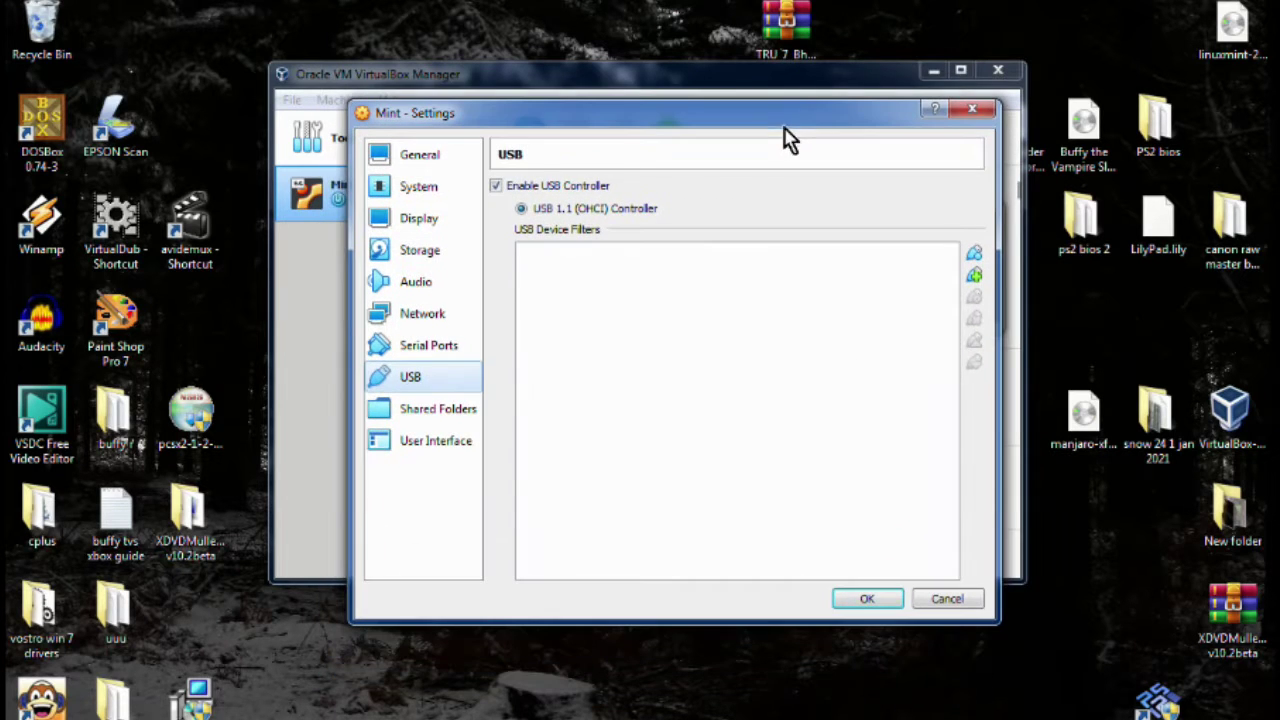
left_click_drag(700, 113, 696, 103)
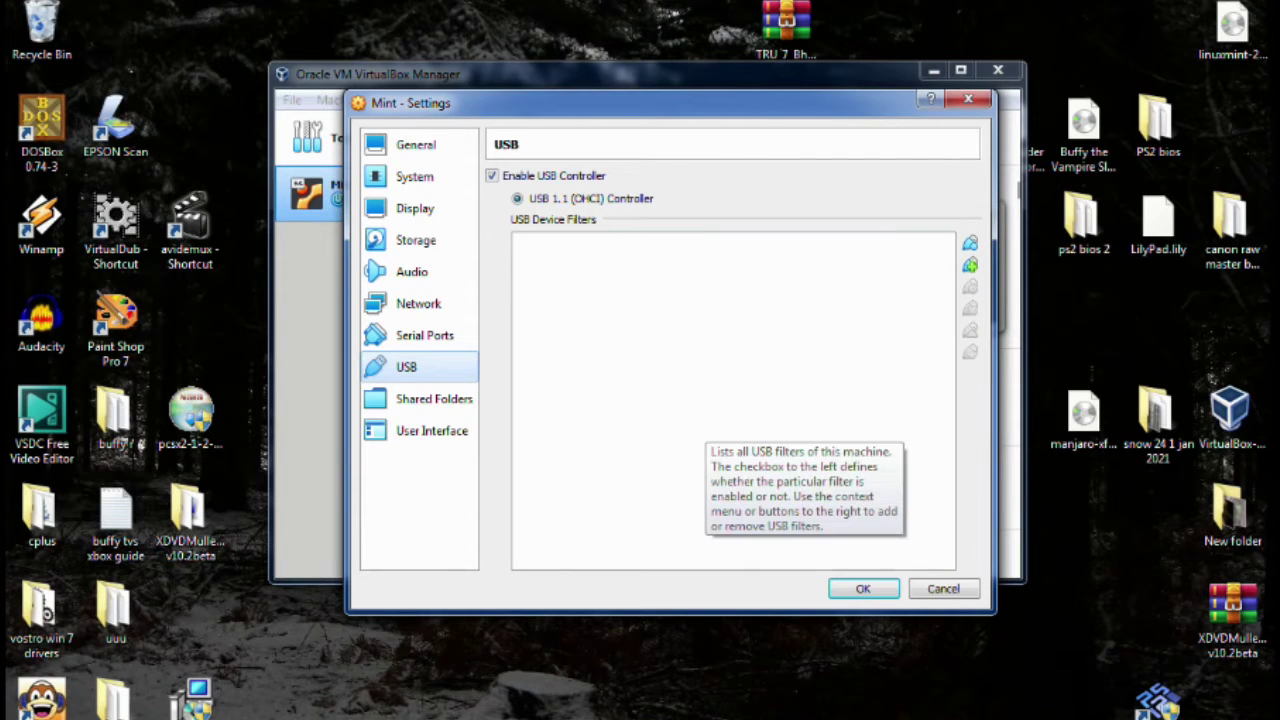
left_click_drag(533, 114, 523, 92)
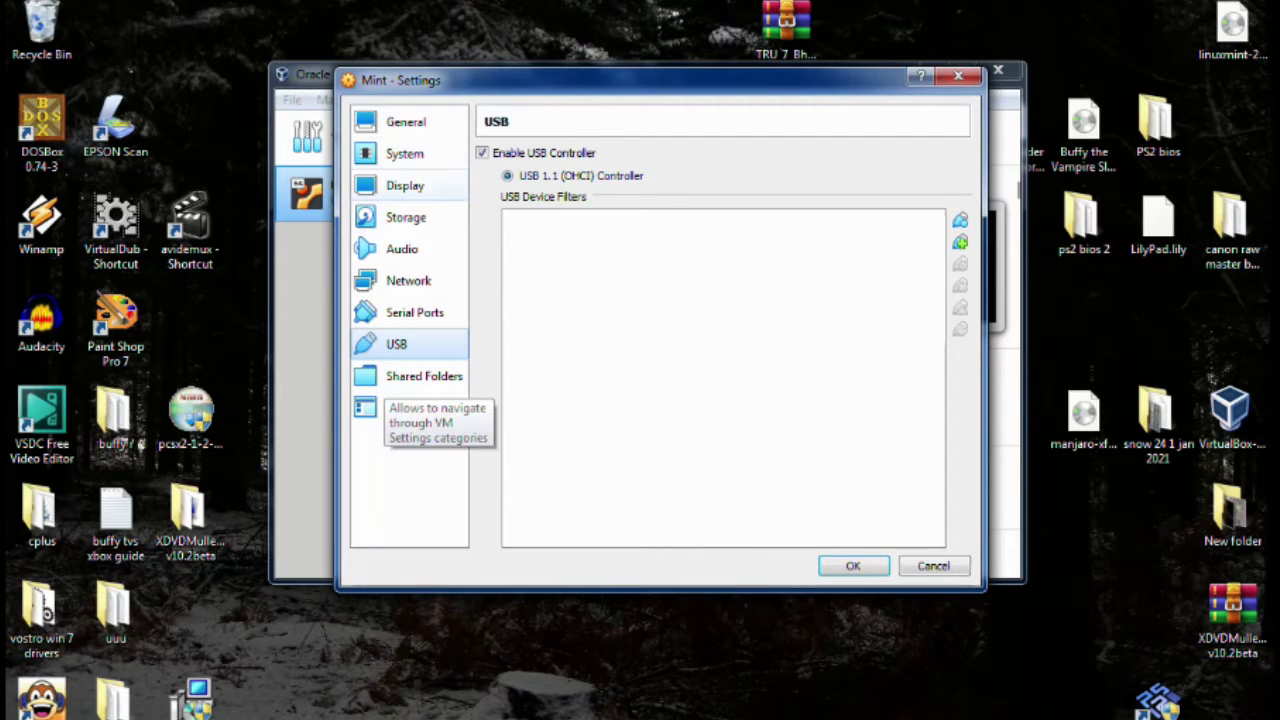
left_click(934, 566)
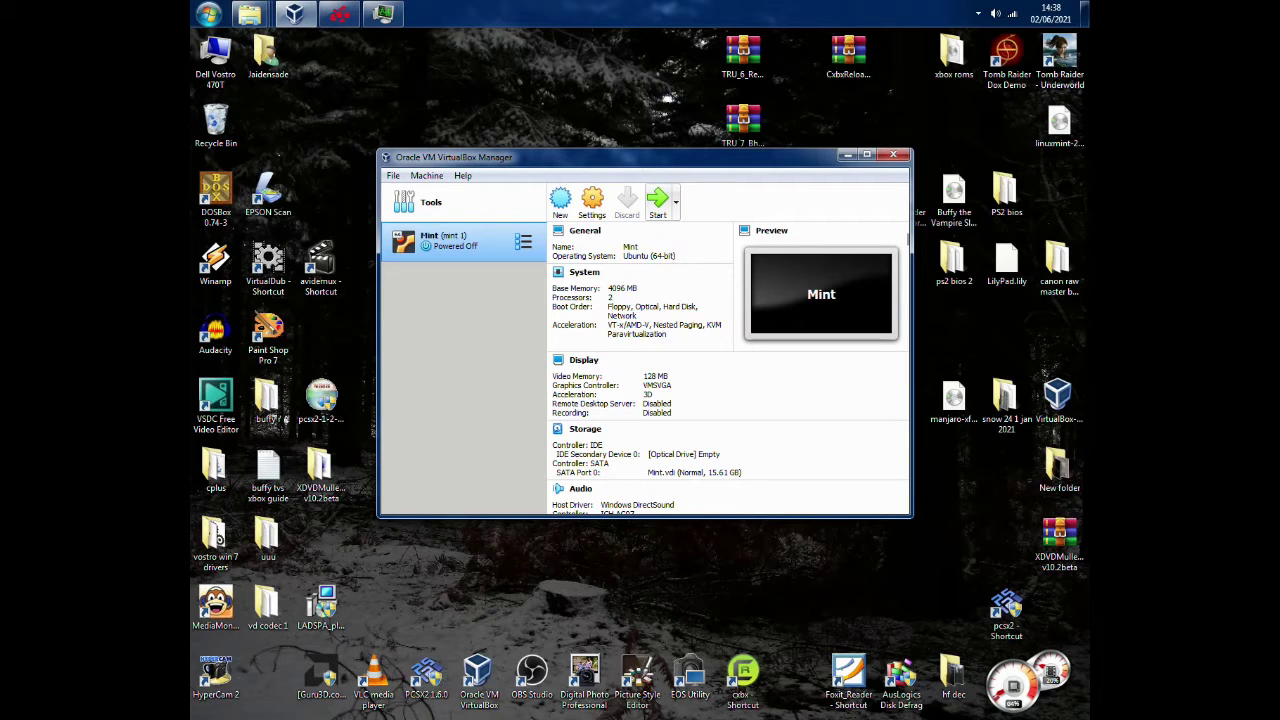
Start the Mint virtual machine
left_click(657, 203)
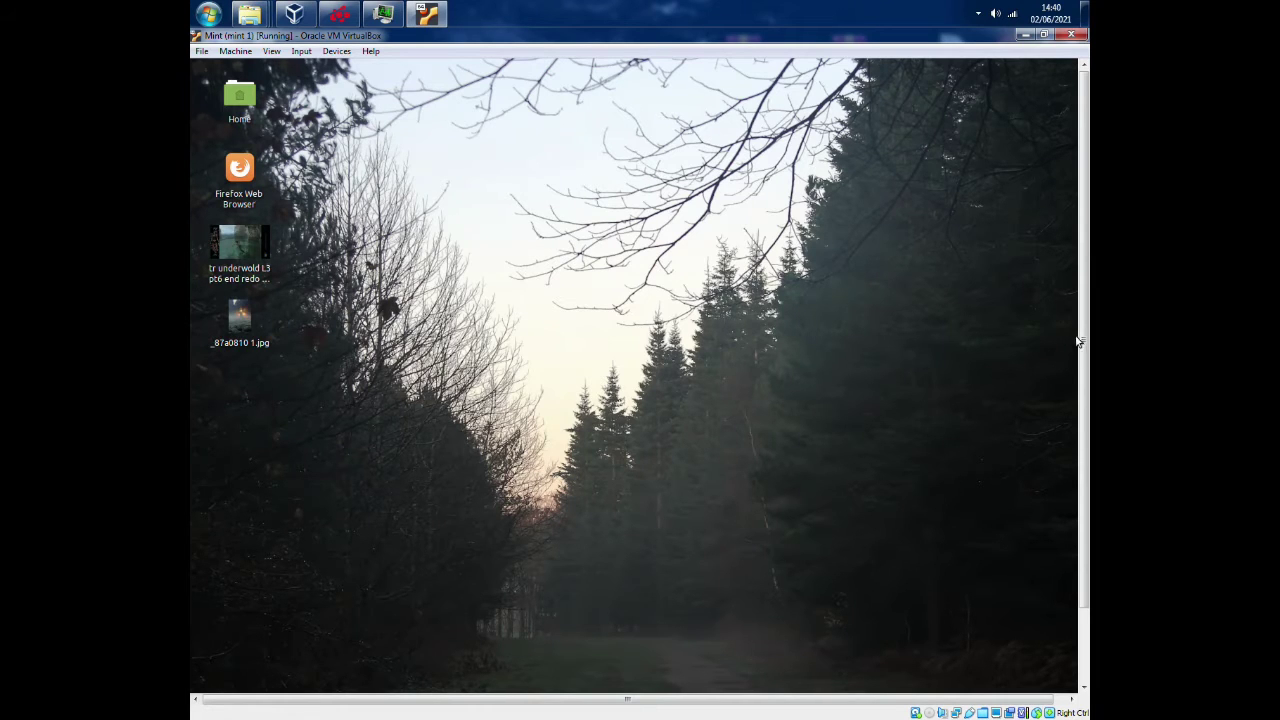
Browse the Accessories, Internet and Multimedia categories of Mint's application menu
left_click_drag(1084, 342, 1084, 386)
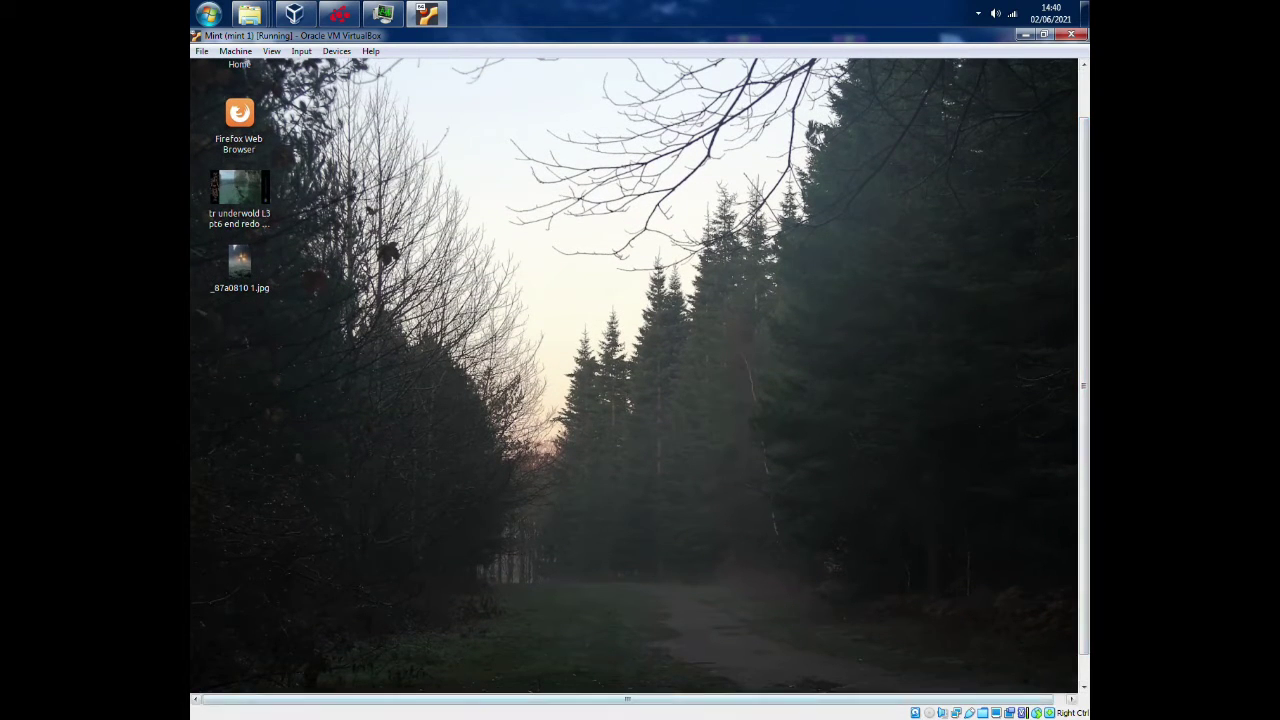
left_click_drag(628, 699, 641, 699)
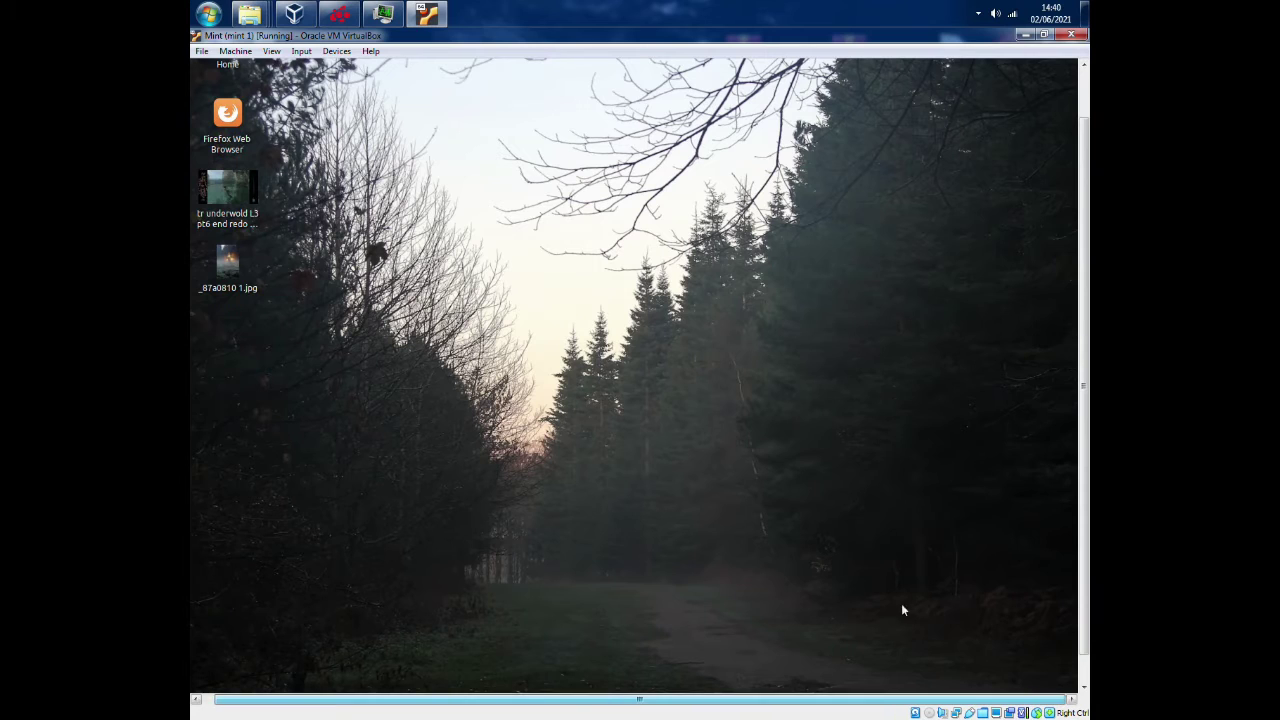
mouse_move(1084, 380)
left_mouse_down()
mouse_move(1084, 406)
mouse_move(1084, 336)
mouse_move(1084, 396)
left_mouse_up()
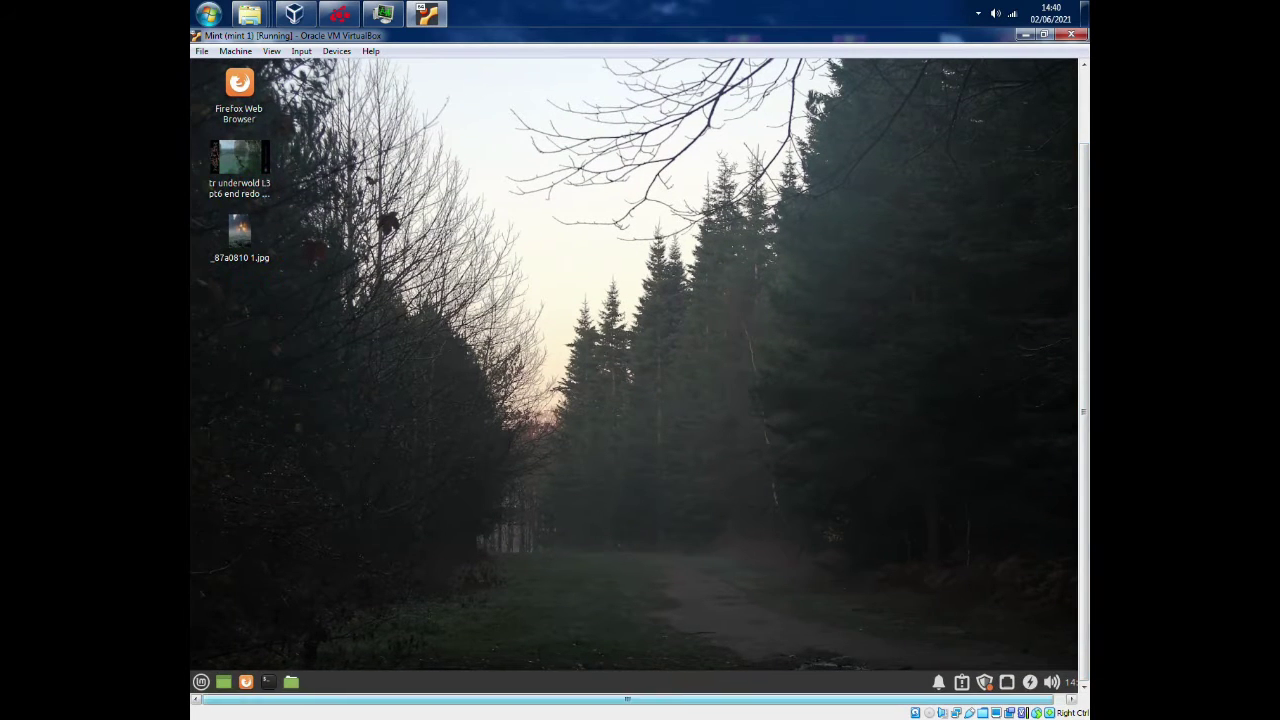
left_click(201, 681)
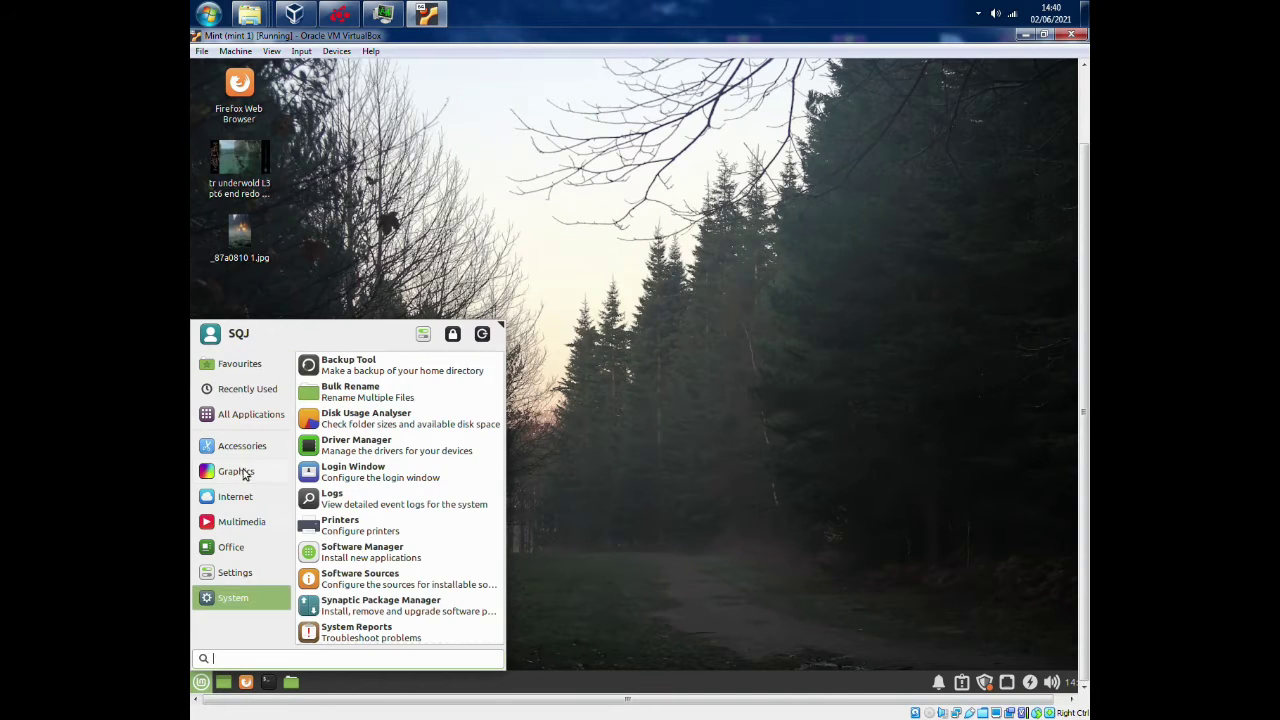
mouse_move(243, 452)
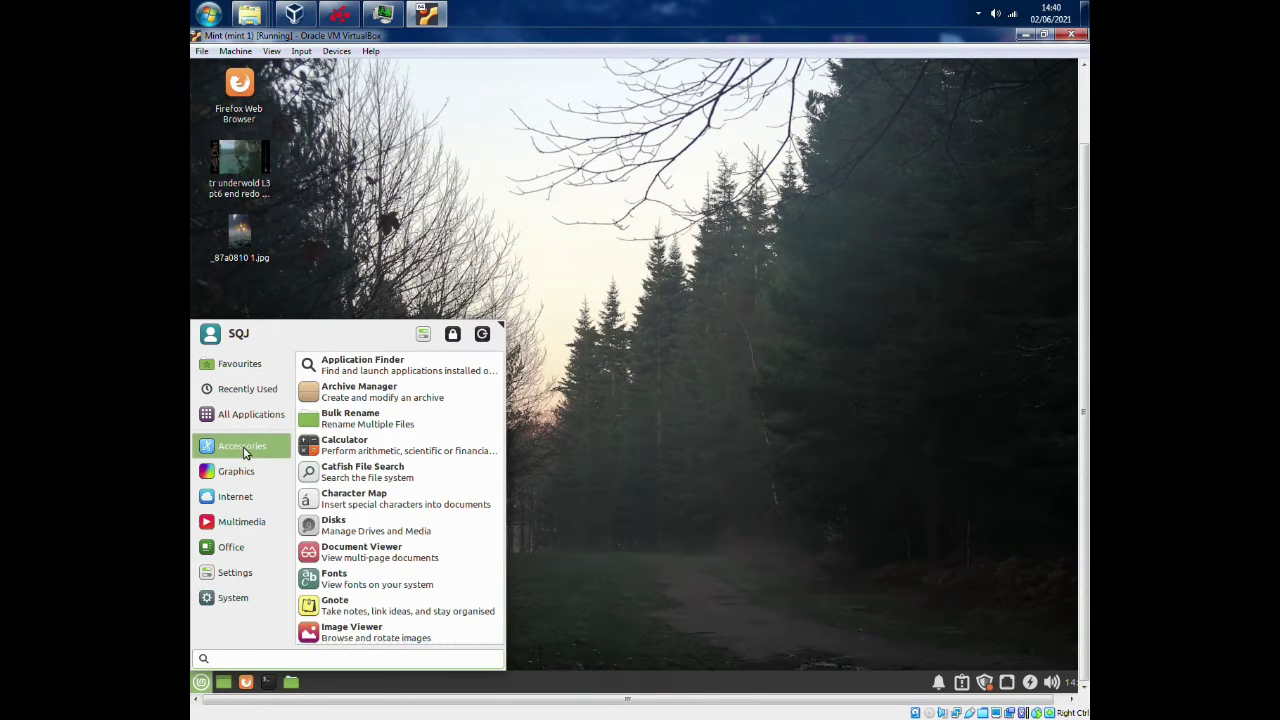
mouse_move(240, 488)
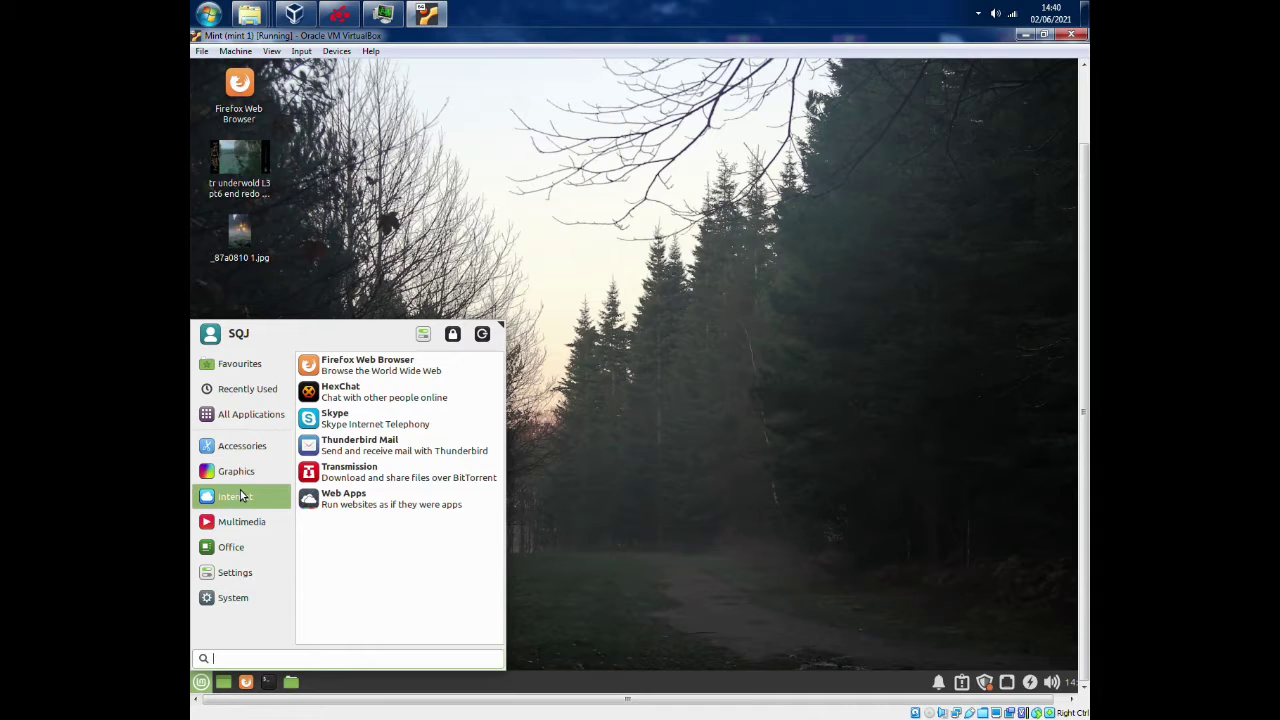
mouse_move(252, 524)
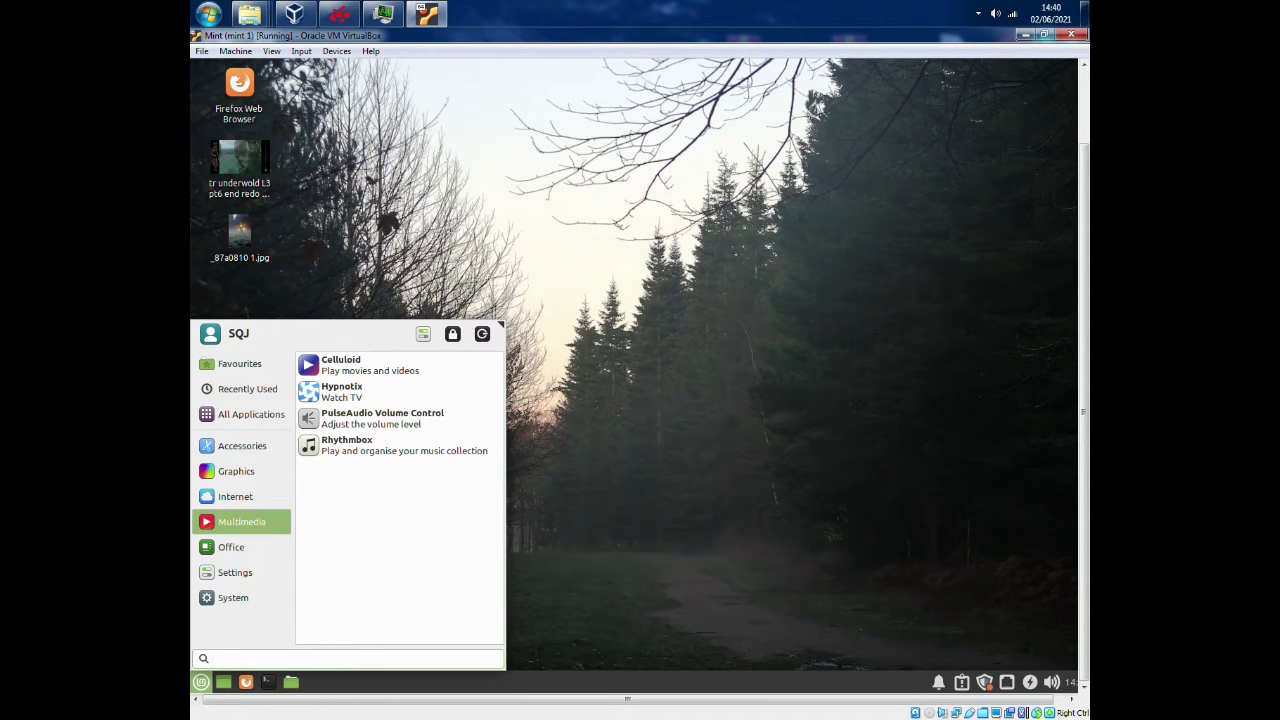
Restore the Mint machine's window from its maximized state, move it away from the screen's corner and enlarge it
left_click(1044, 35)
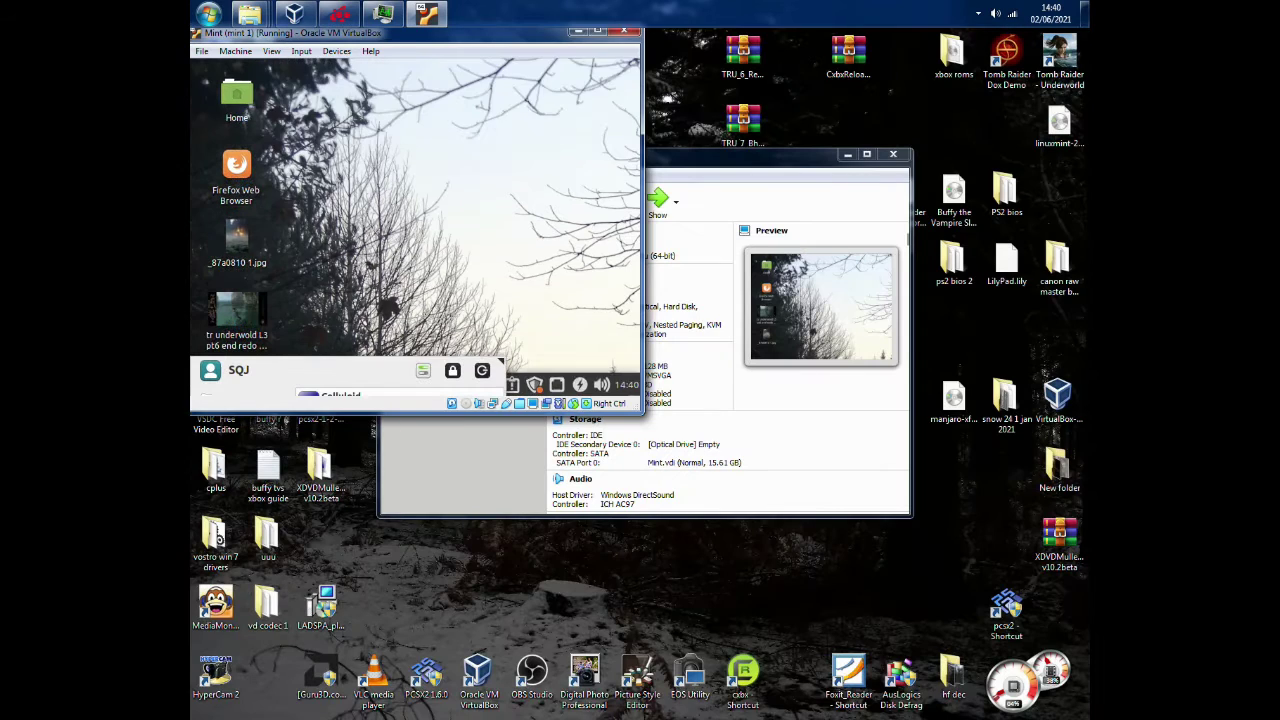
left_click_drag(526, 34, 576, 120)
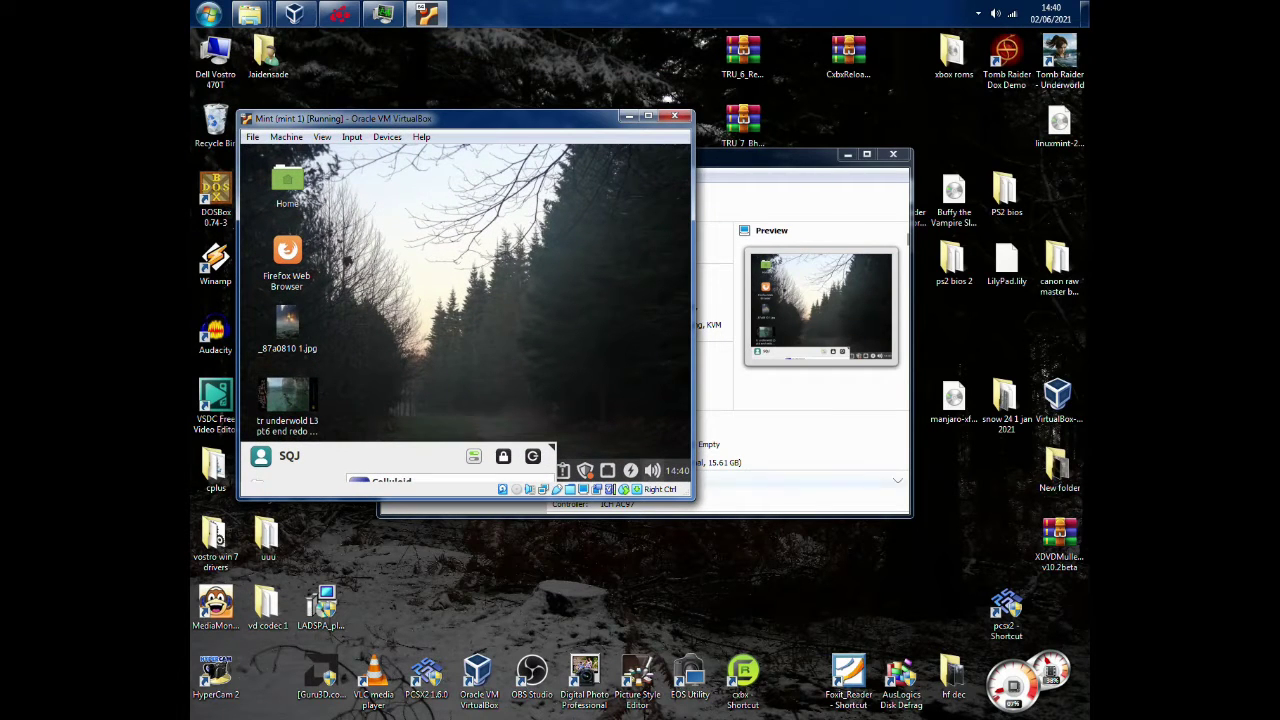
left_click_drag(692, 497, 810, 600)
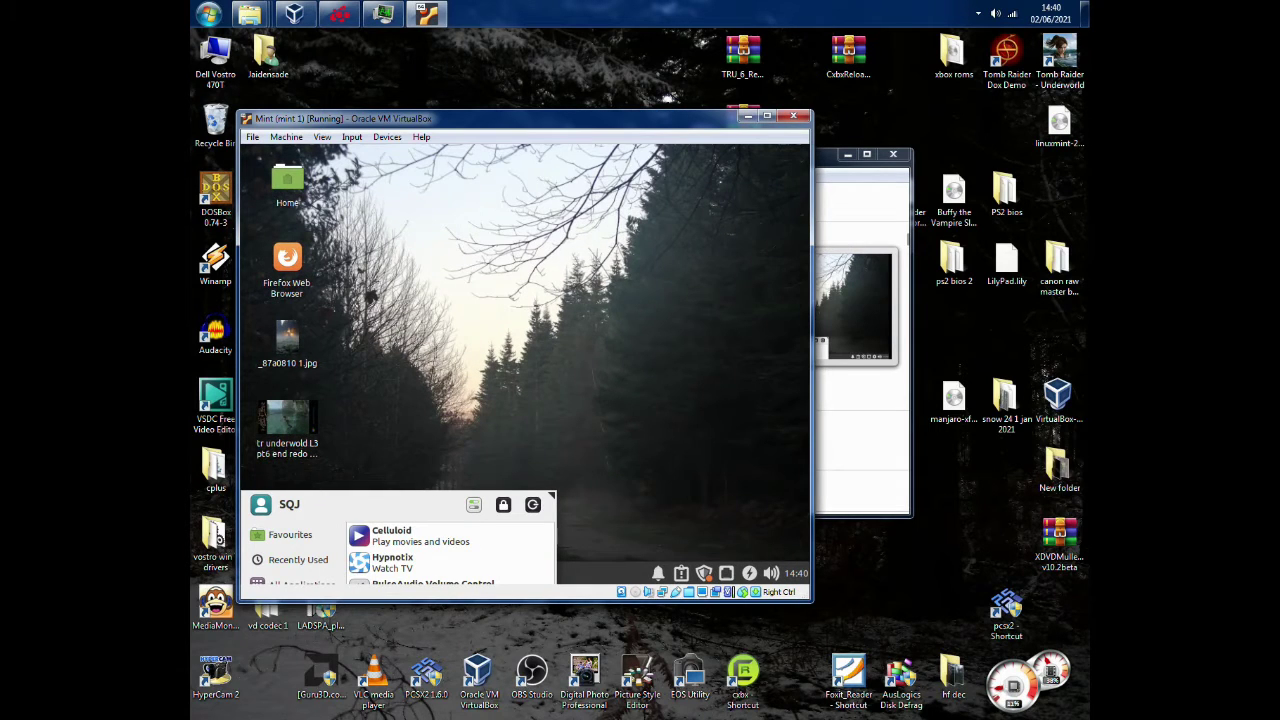
Inspect the host's CPU and memory usage and its running applications in Windows Task Manager, and minimize it
left_click(383, 14)
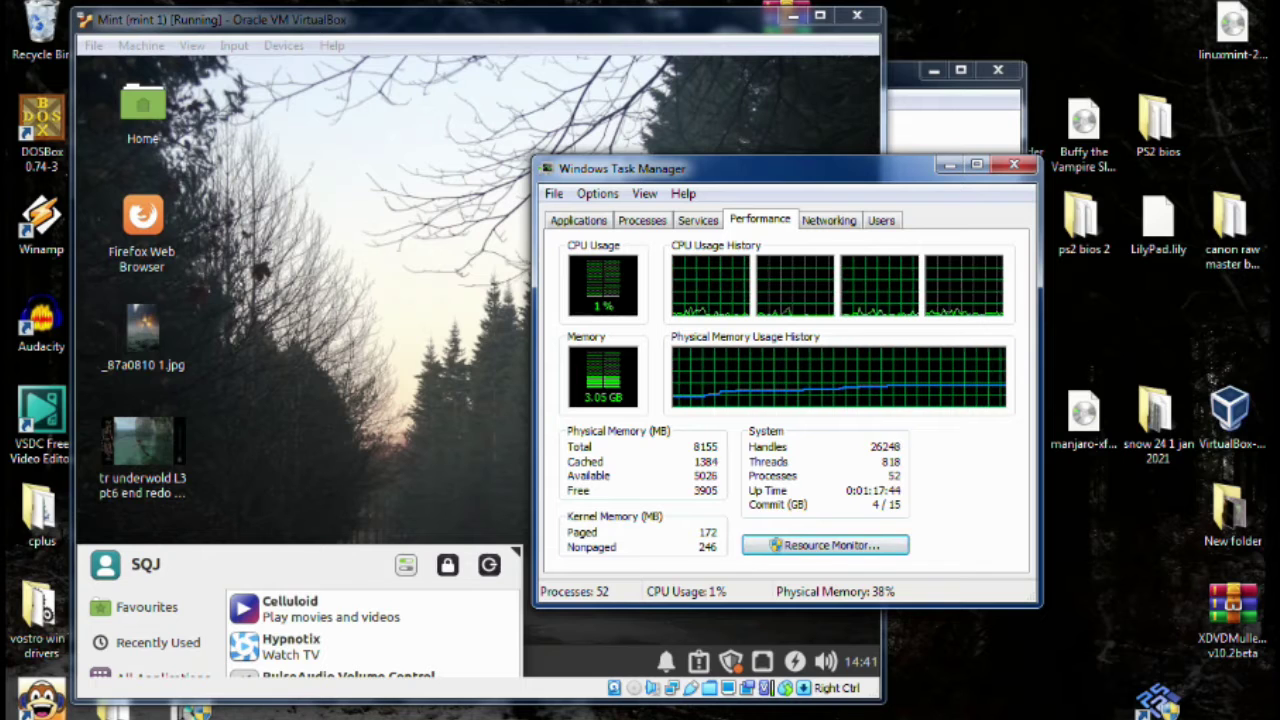
key("ctrl+shift+Tab")
key("ctrl+shift+Tab")
key("ctrl+shift+Tab")
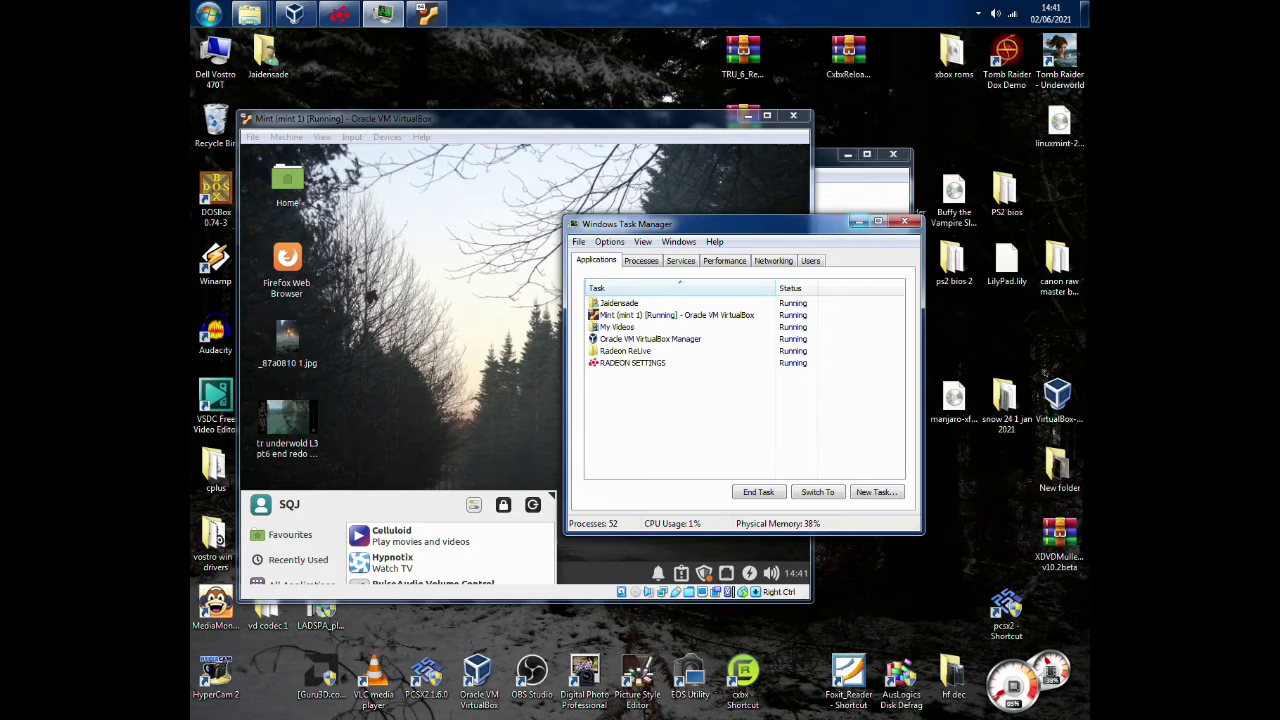
left_click(858, 221)
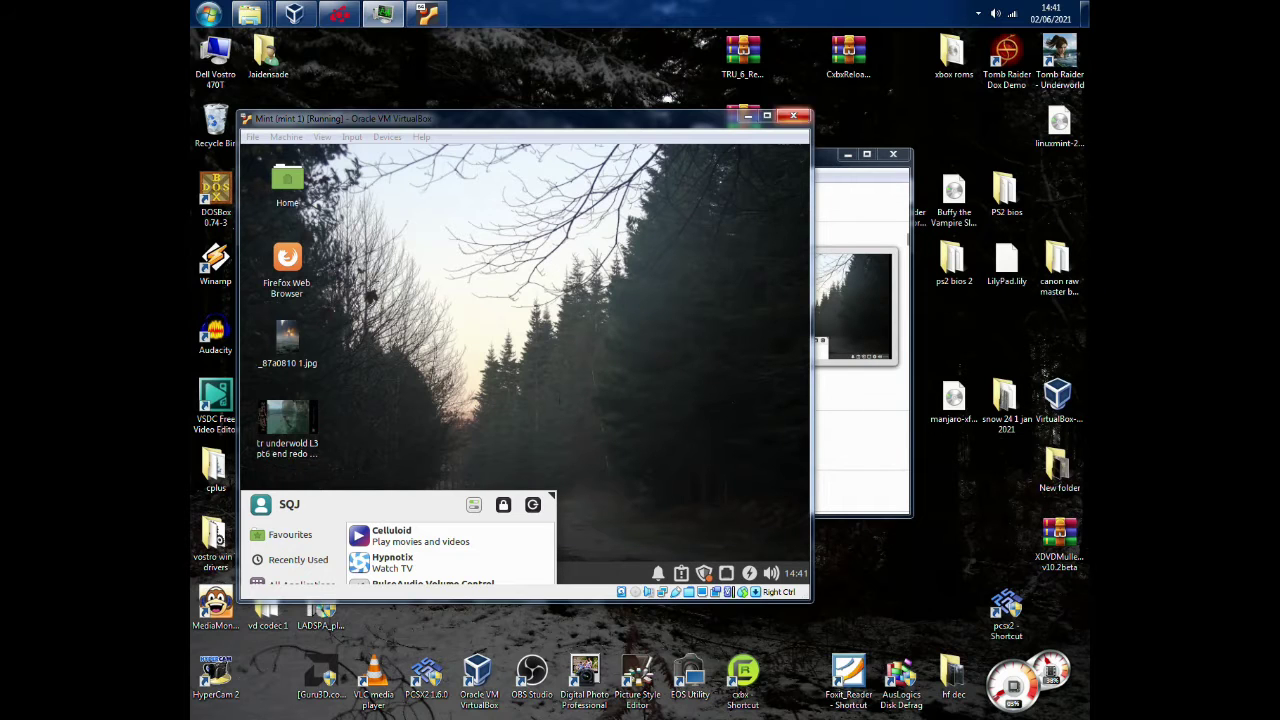
Maximize the Mint machine's window and open the Firefox web browser in Mint
left_click(767, 116)
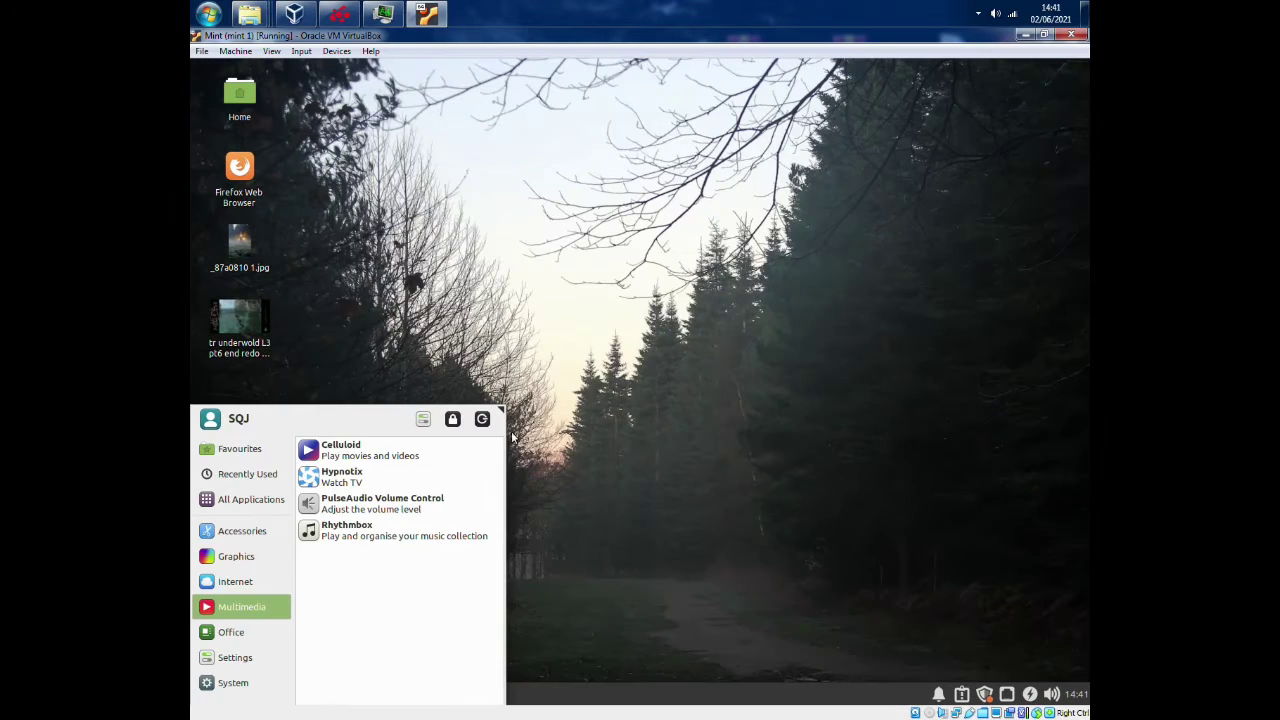
mouse_move(265, 532)
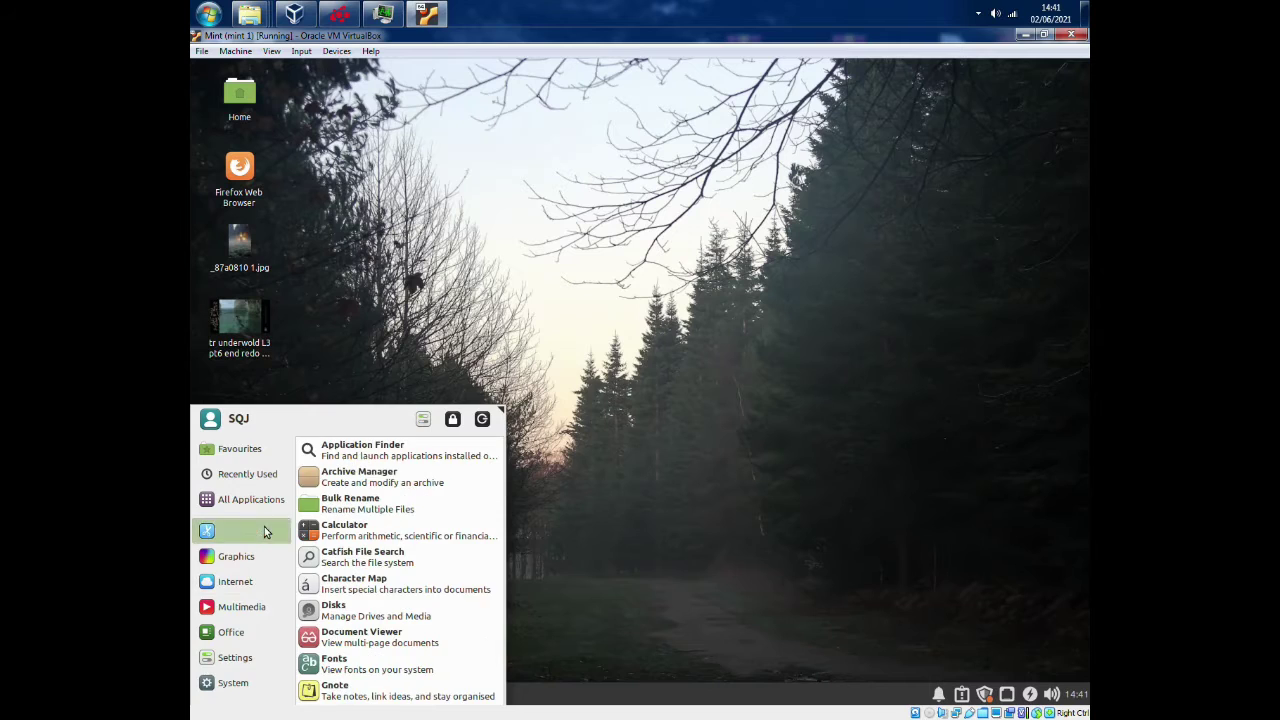
left_click(398, 315)
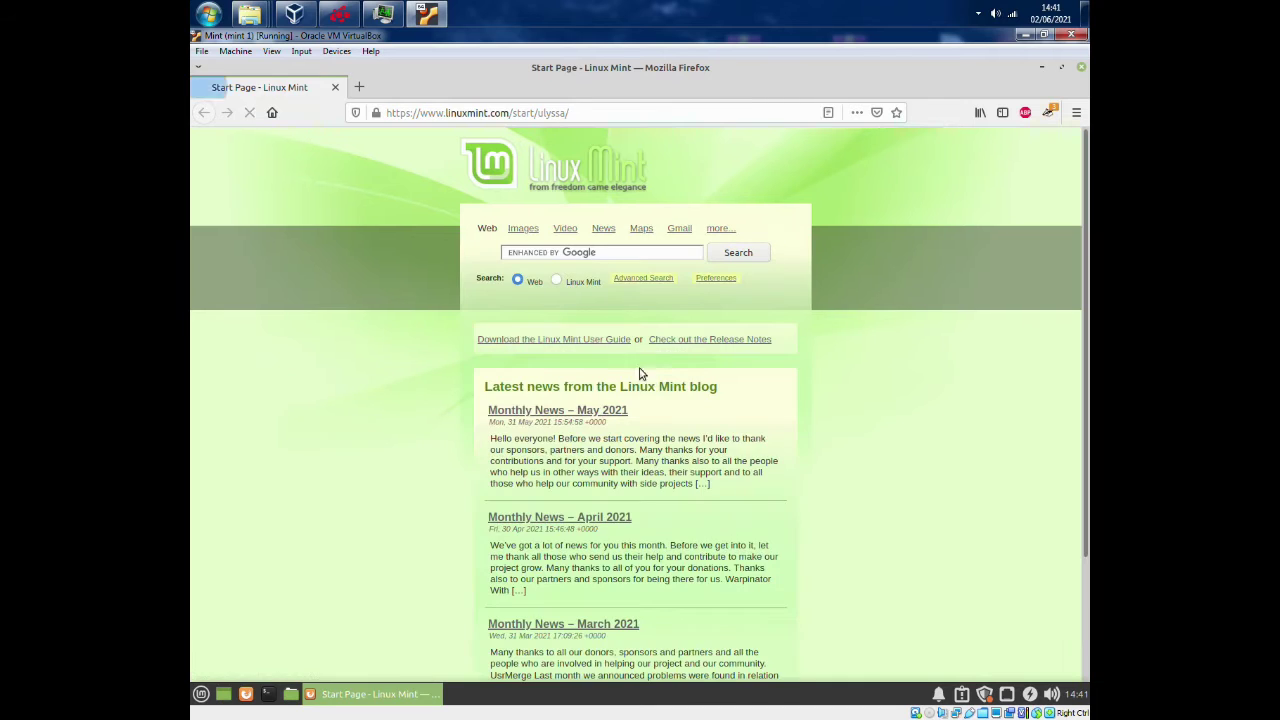
Open the recent bookmark about transferring files from Windows to Ubuntu in a new tab and accept all cookies
left_click(360, 88)
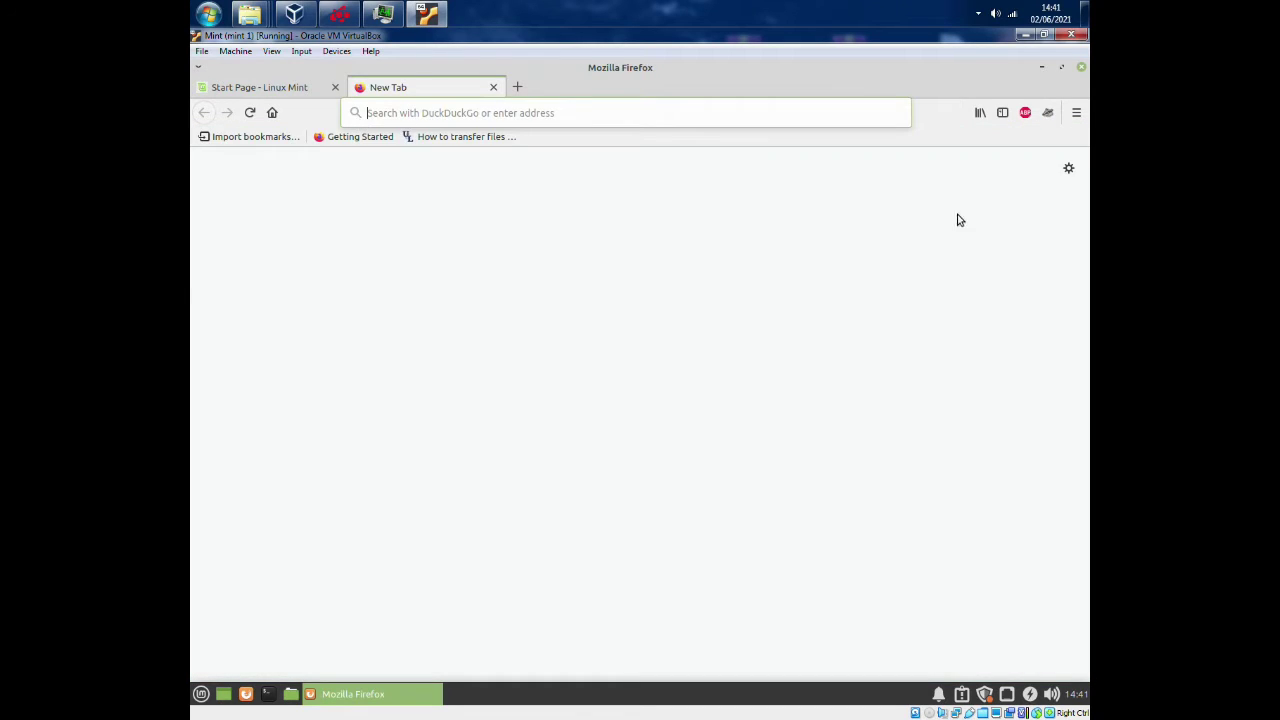
left_click(979, 113)
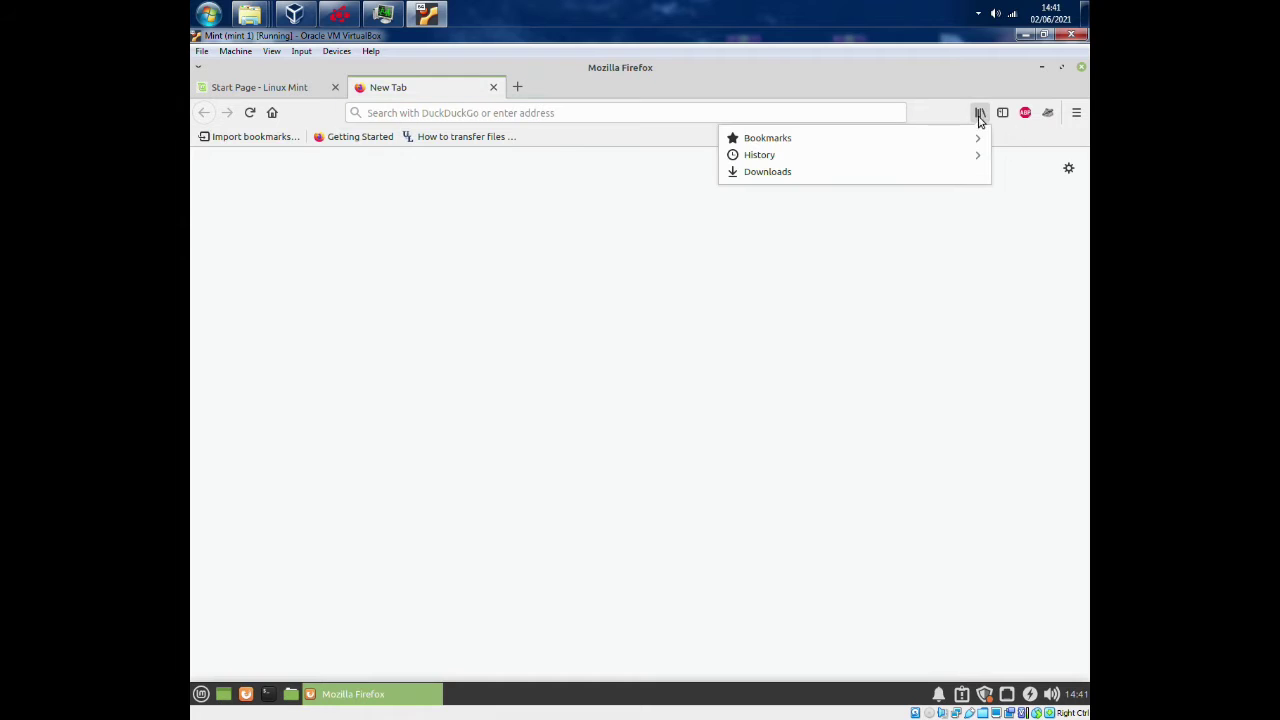
left_click(963, 137)
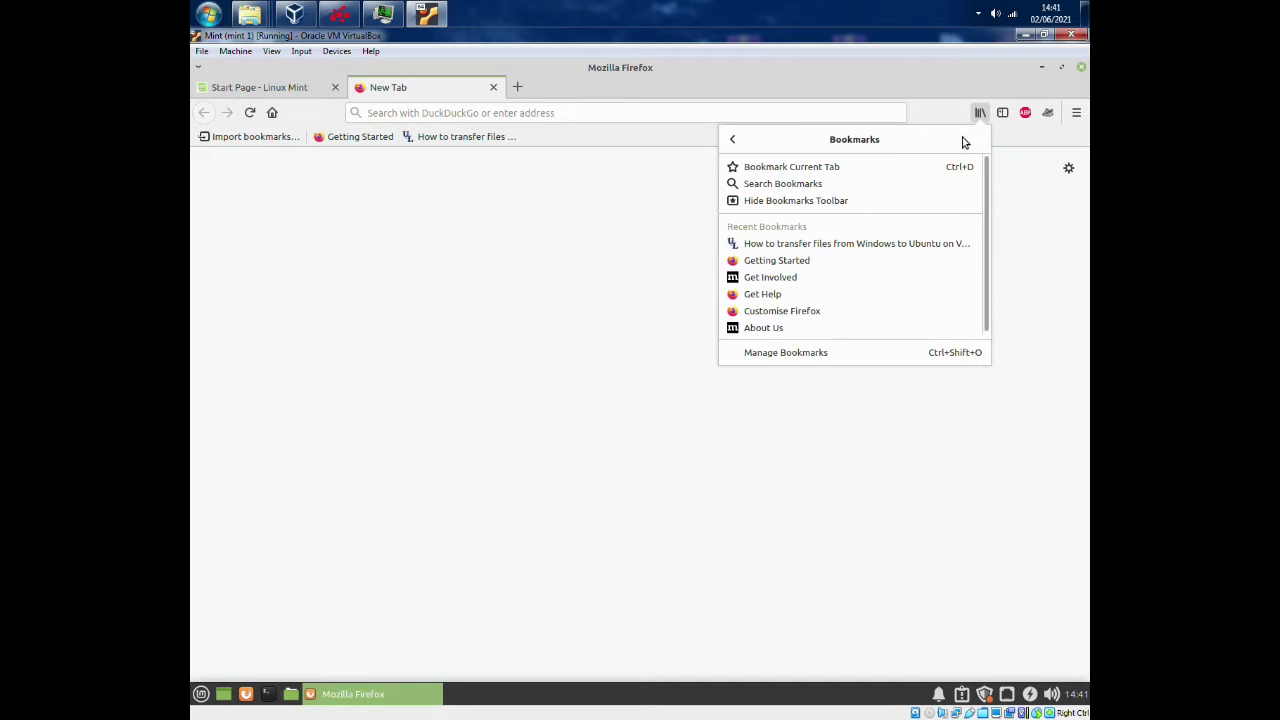
left_click(872, 248)
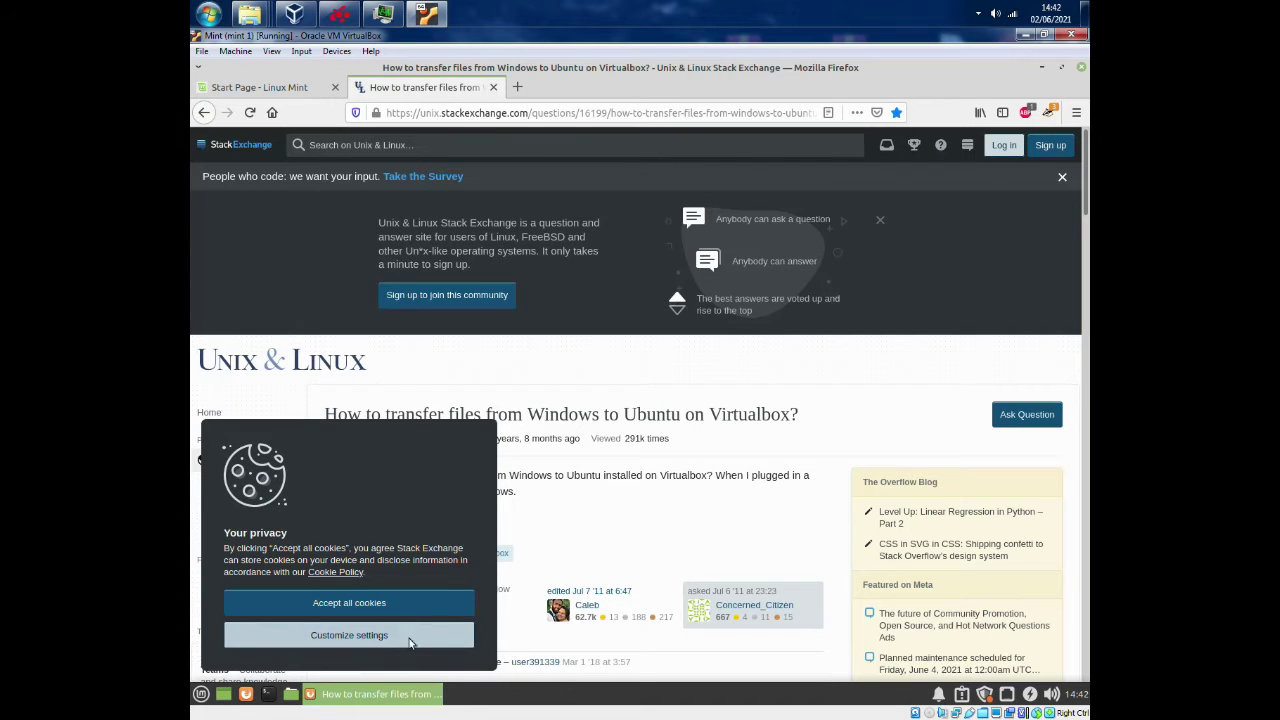
left_click(397, 603)
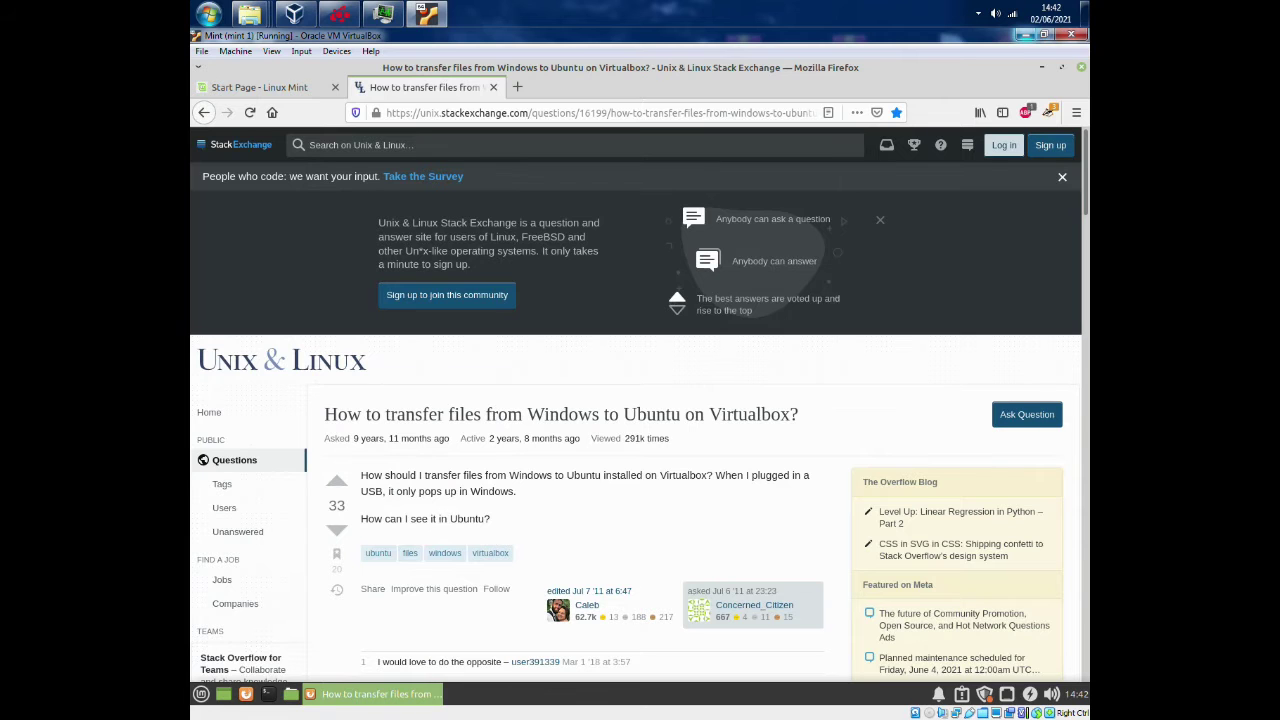
With the Mint machine's window shrunk and Firefox minimized, create a new text document on the Windows desktop and copy it onto the Mint desktop
left_click(1045, 34)
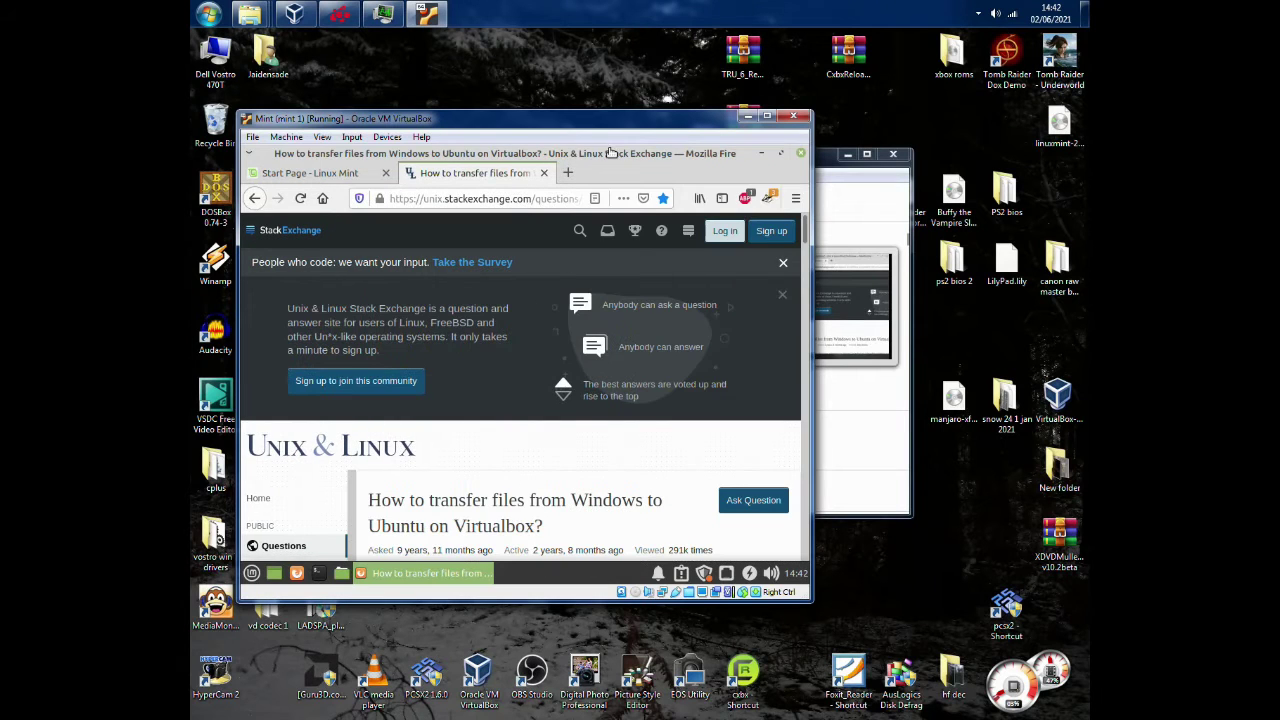
left_click(737, 139)
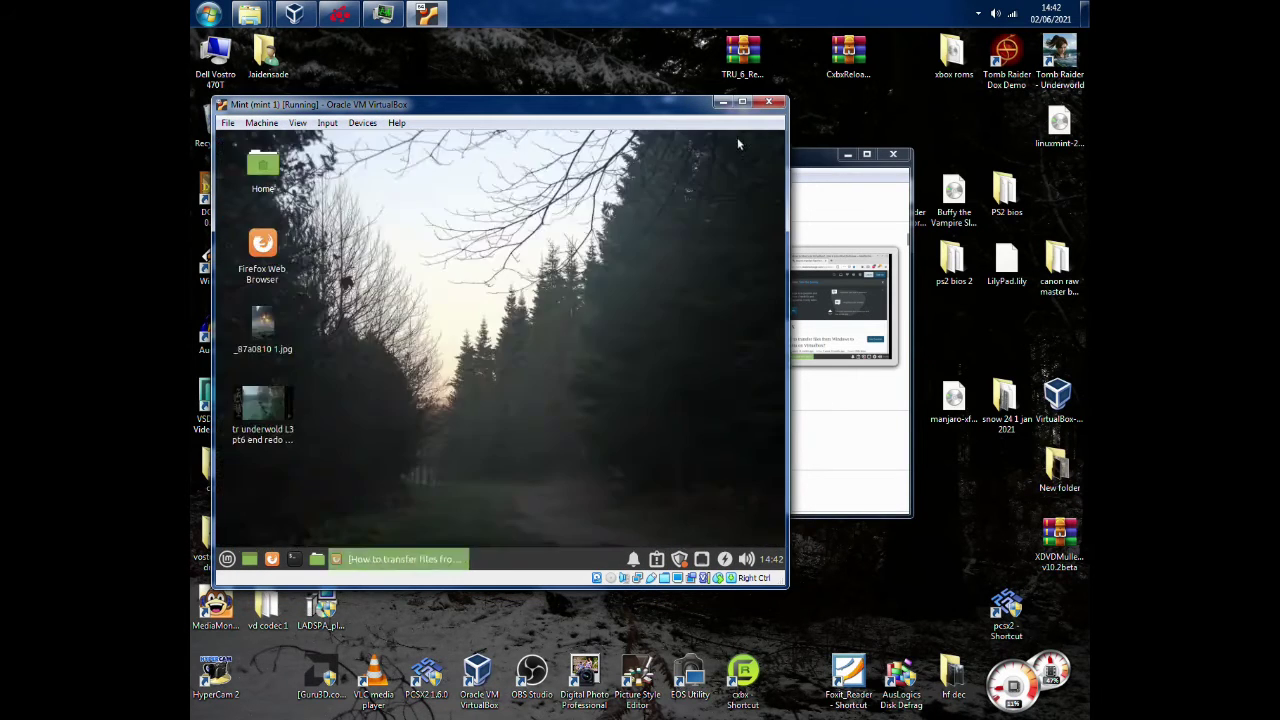
right_click(880, 357)
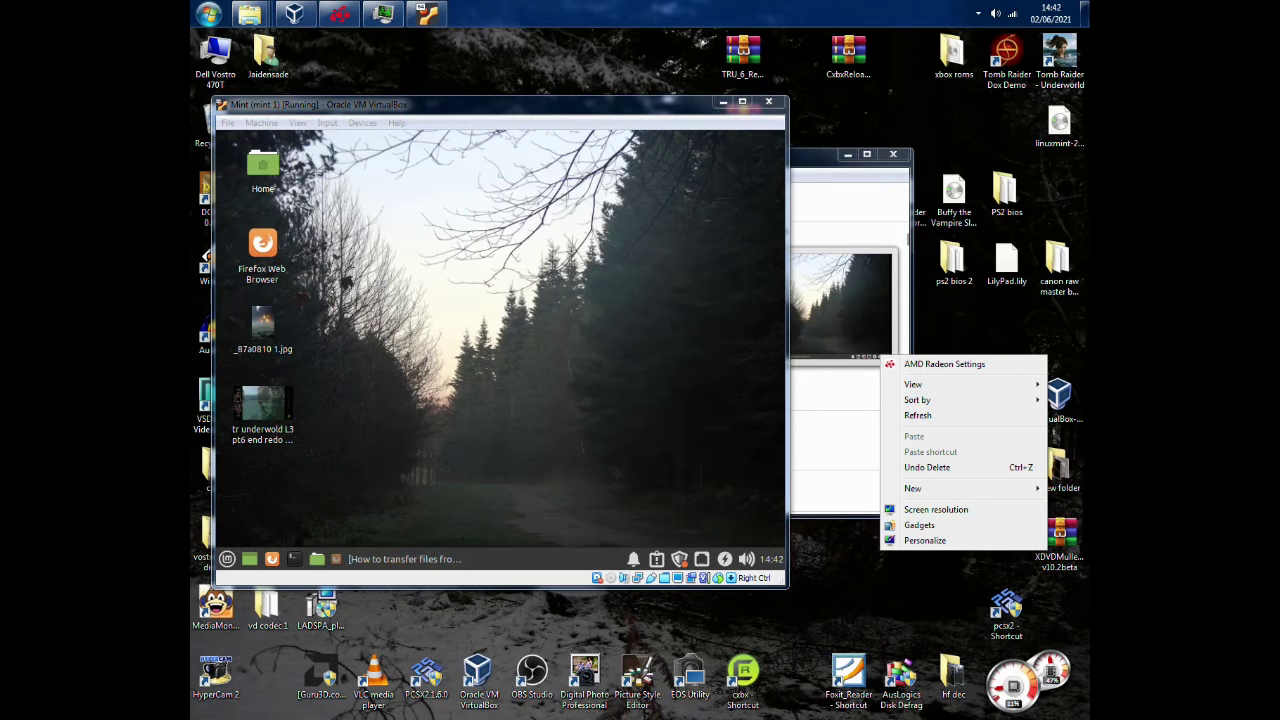
mouse_move(913, 488)
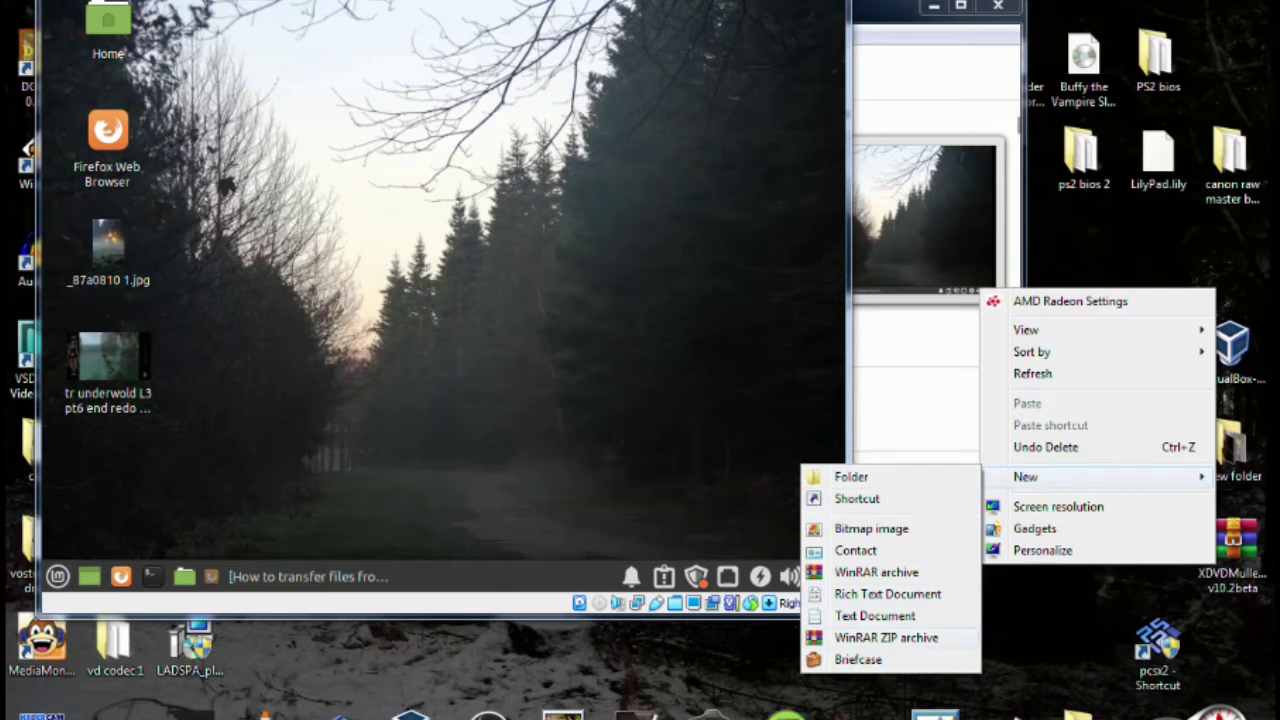
left_click(806, 587)
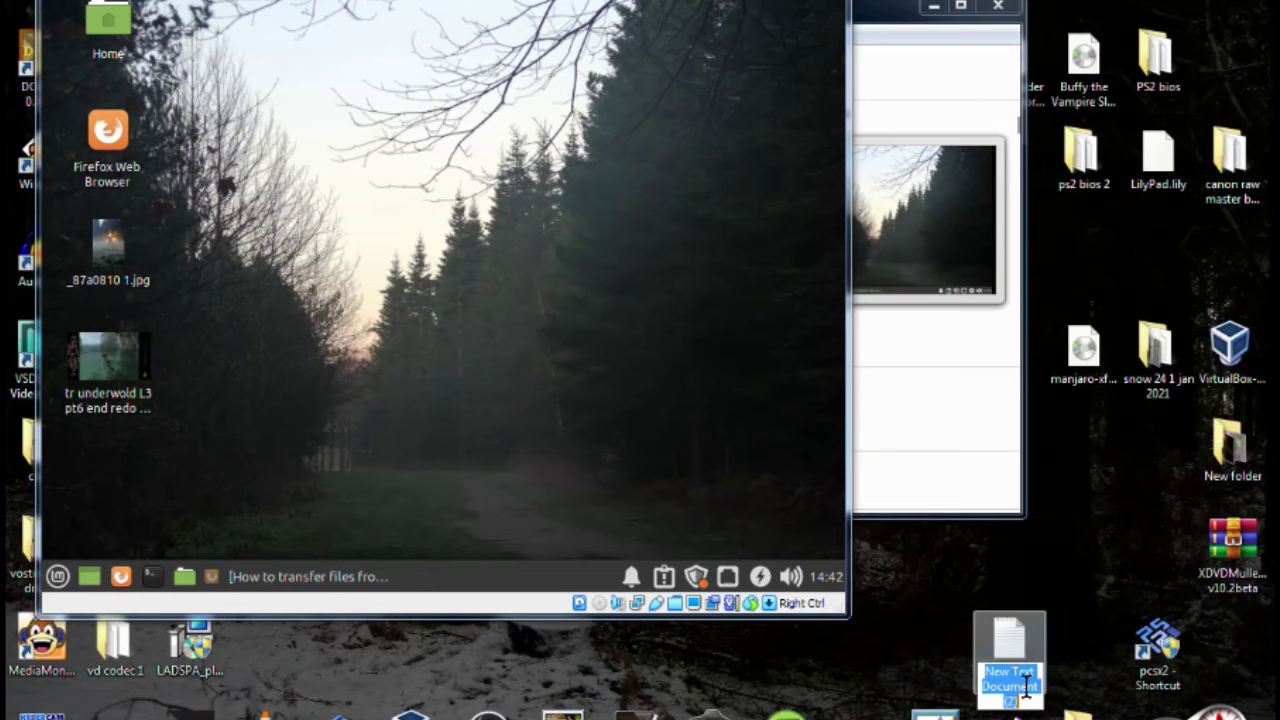
key("Return")
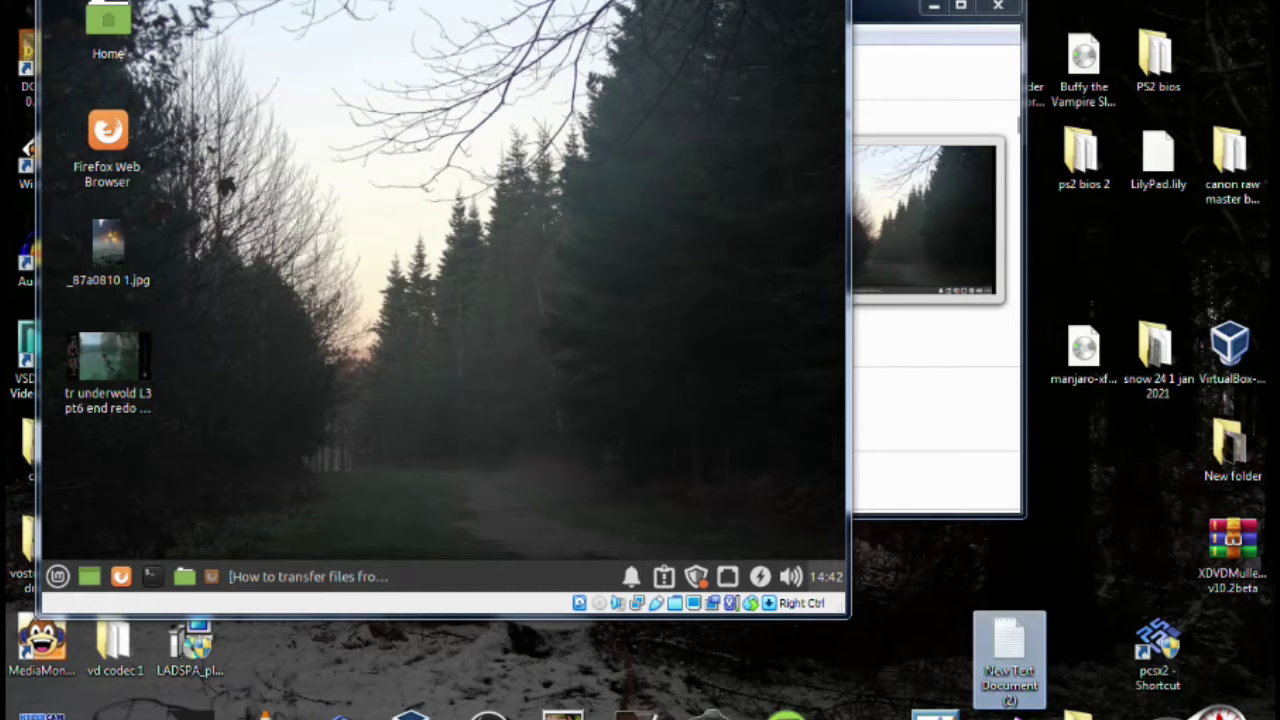
left_click_drag(1008, 655, 651, 337)
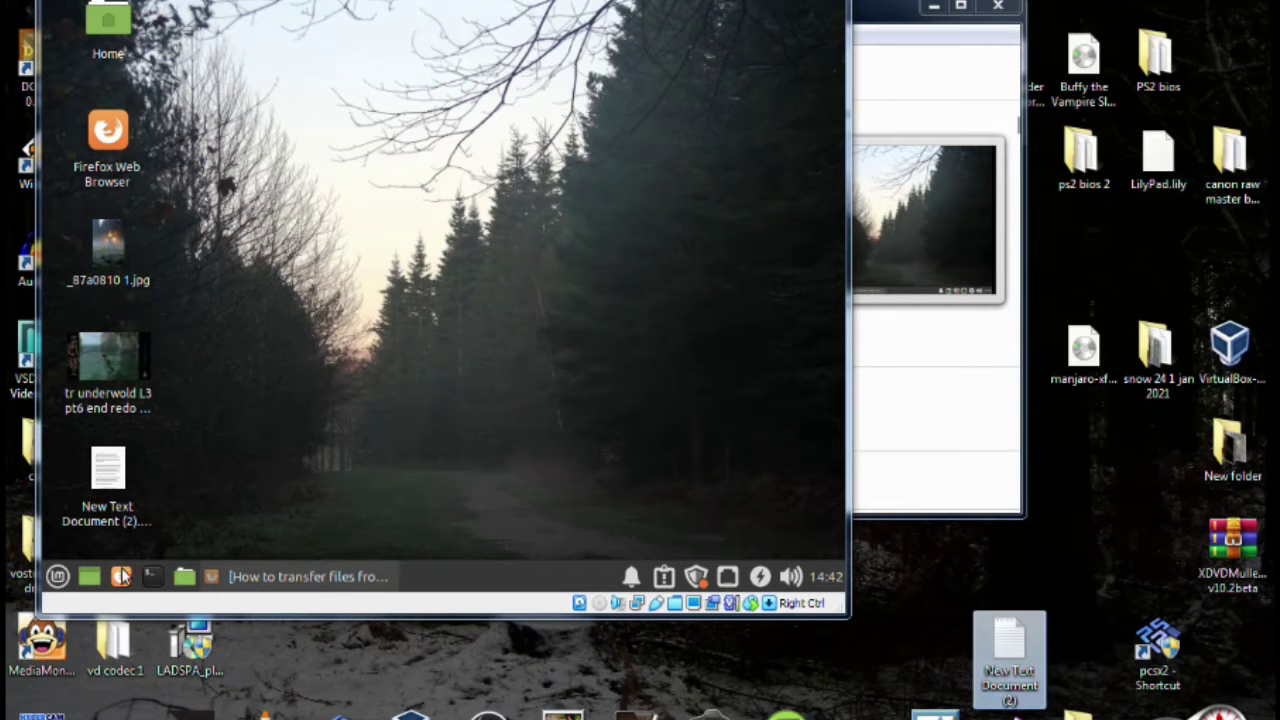
Enlarge the Mint machine's window, and open the copied New Text Document (2) to check its contents before closing it
key("ctrl+f")
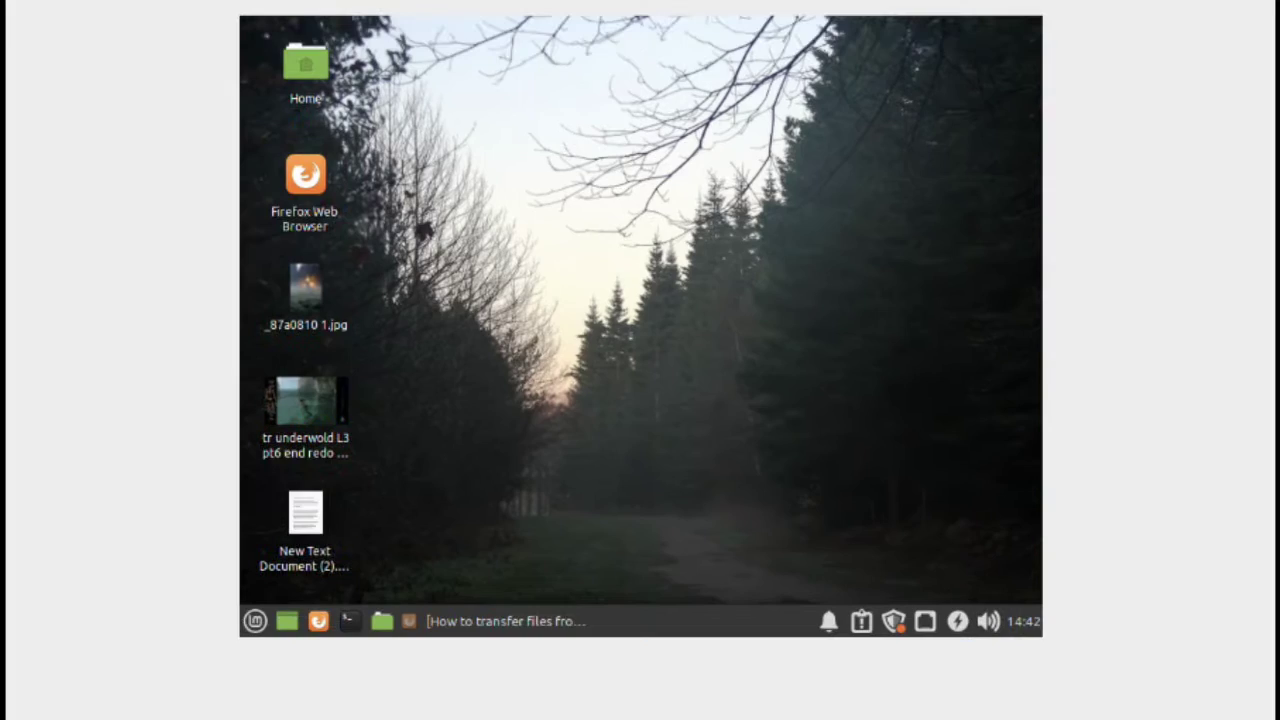
key("ctrl+f")
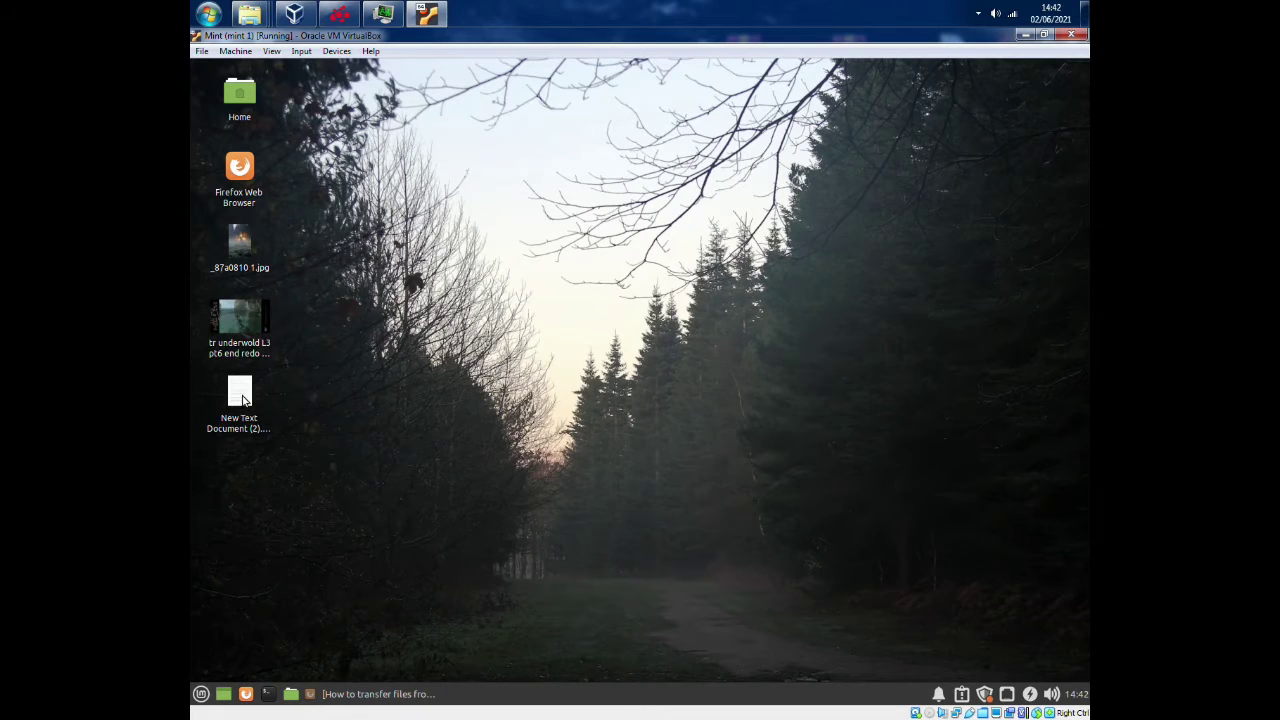
double_click(258, 424)
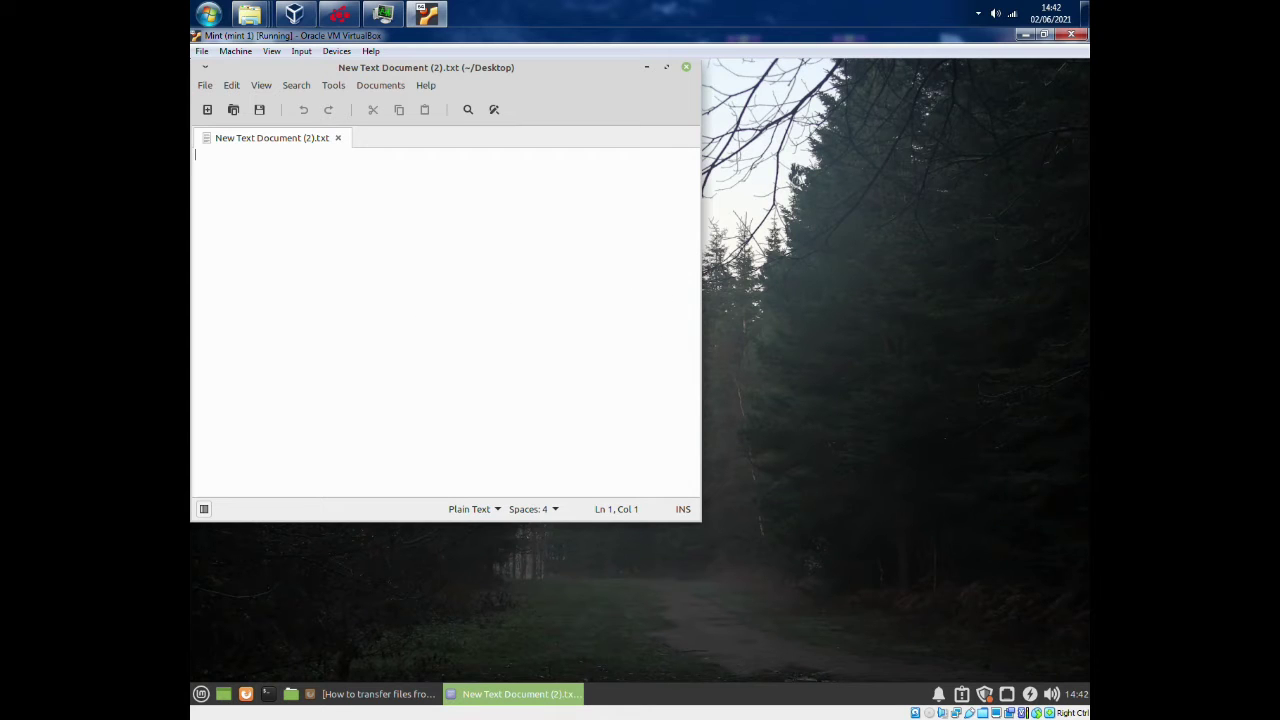
left_click(687, 68)
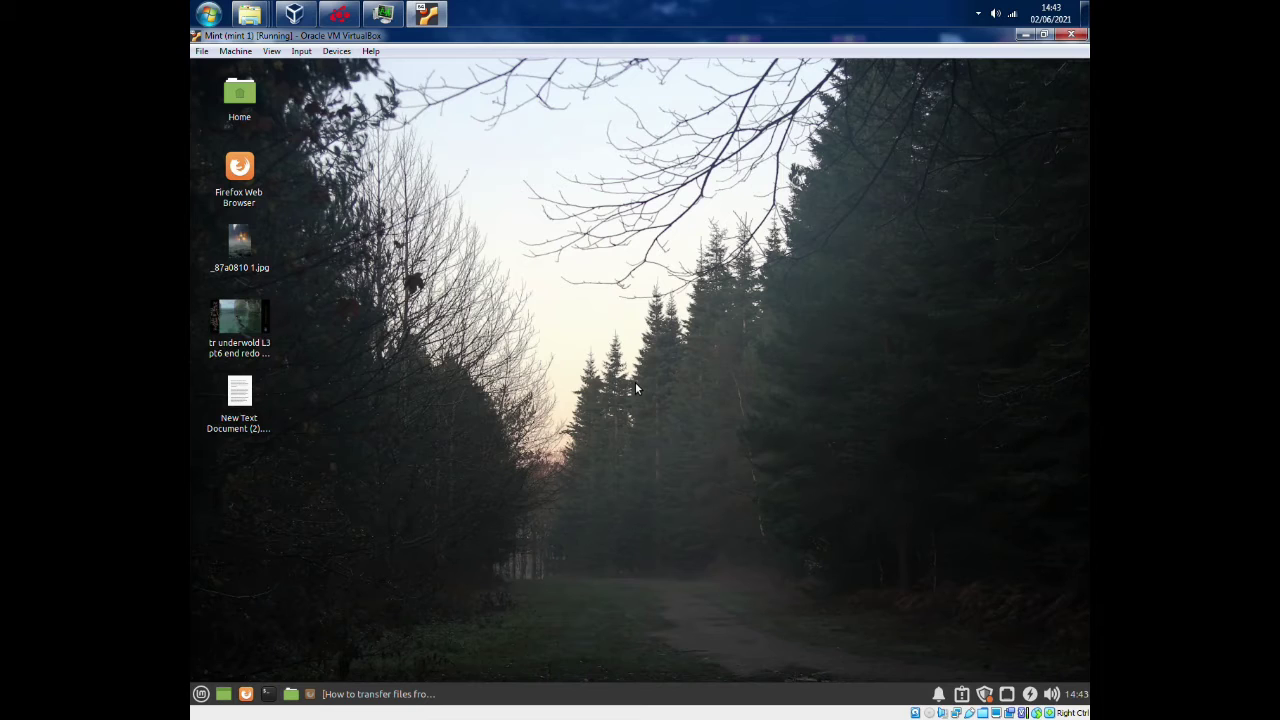
Open Mint's home folder and try to open the sf_shared_linux shared folder, dismissing the resulting dialog
double_click(245, 100)
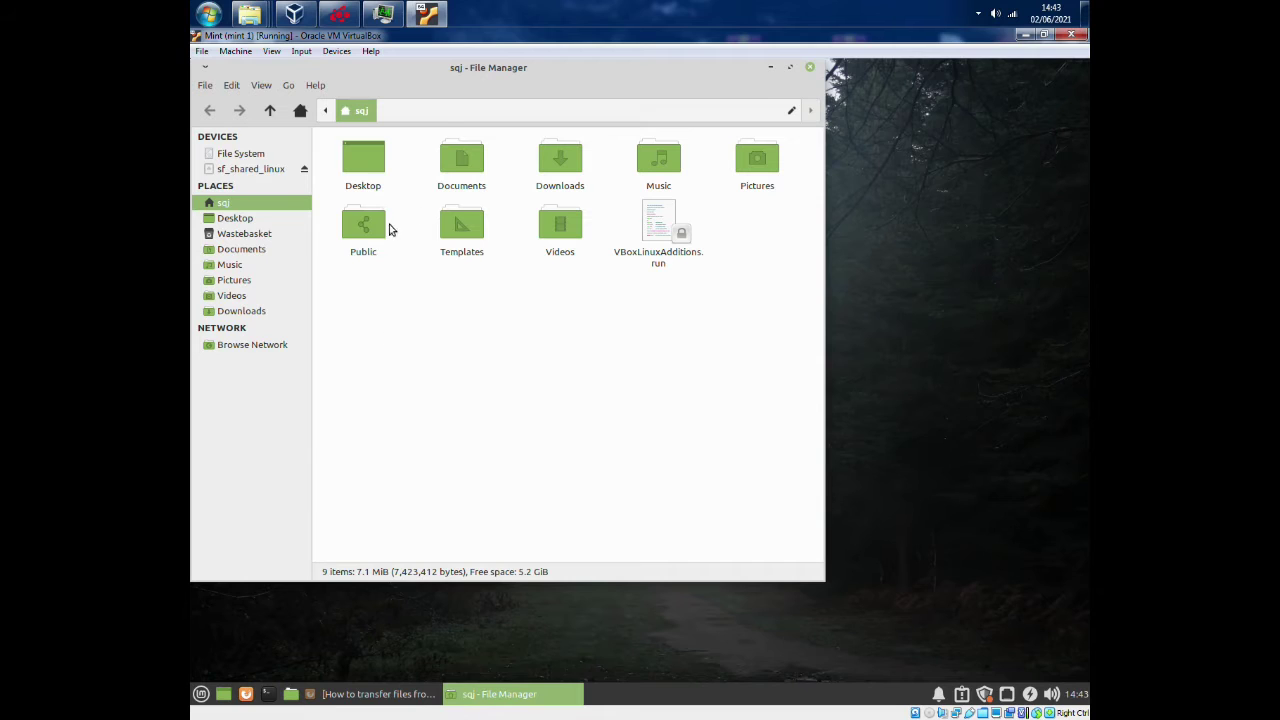
left_click(265, 172)
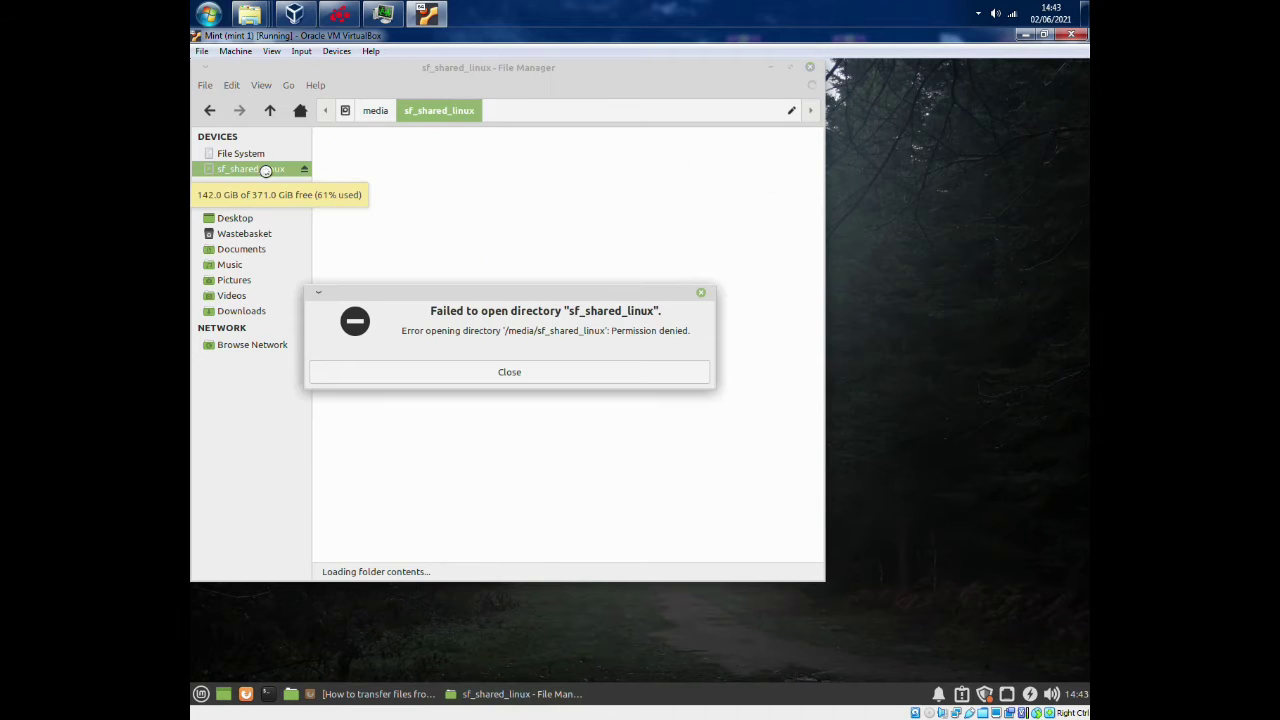
left_click(533, 372)
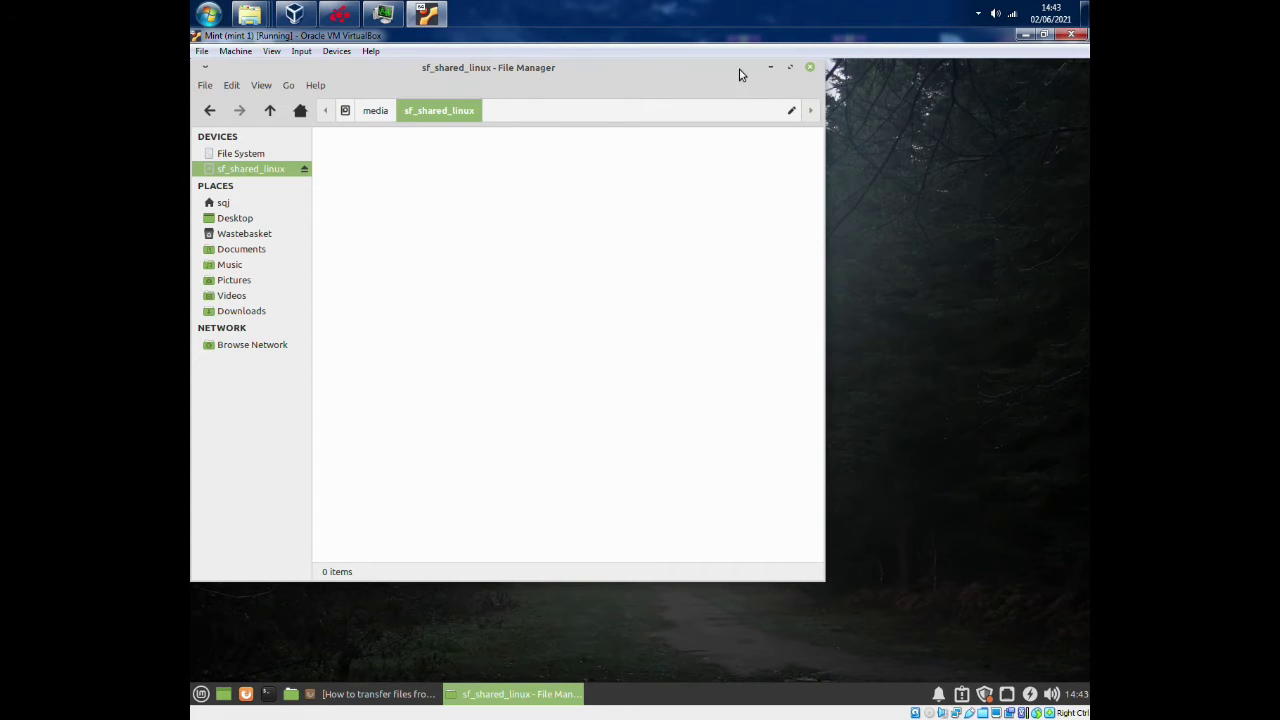
Move the sf_shared_linux window aside, shrink the Mint machine's window, and bring the VirtualBox Manager to the front
left_click_drag(739, 70, 786, 129)
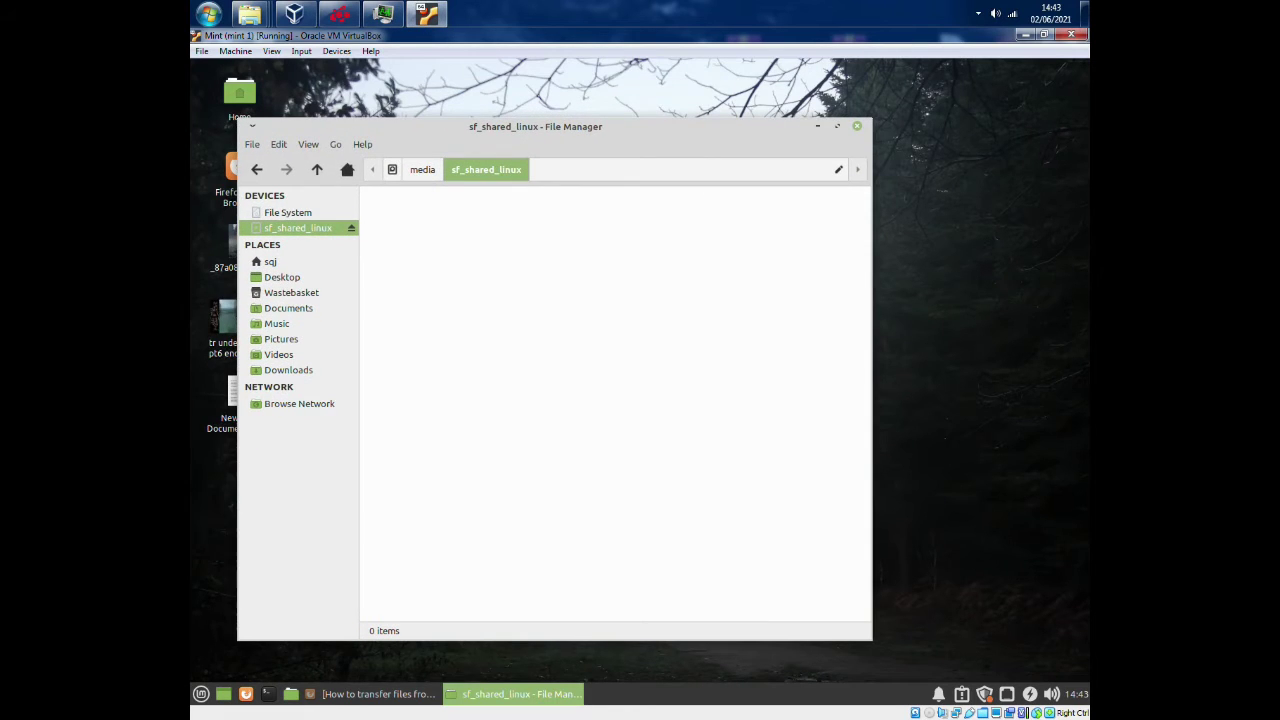
left_click(1044, 34)
left_click_drag(623, 108, 663, 217)
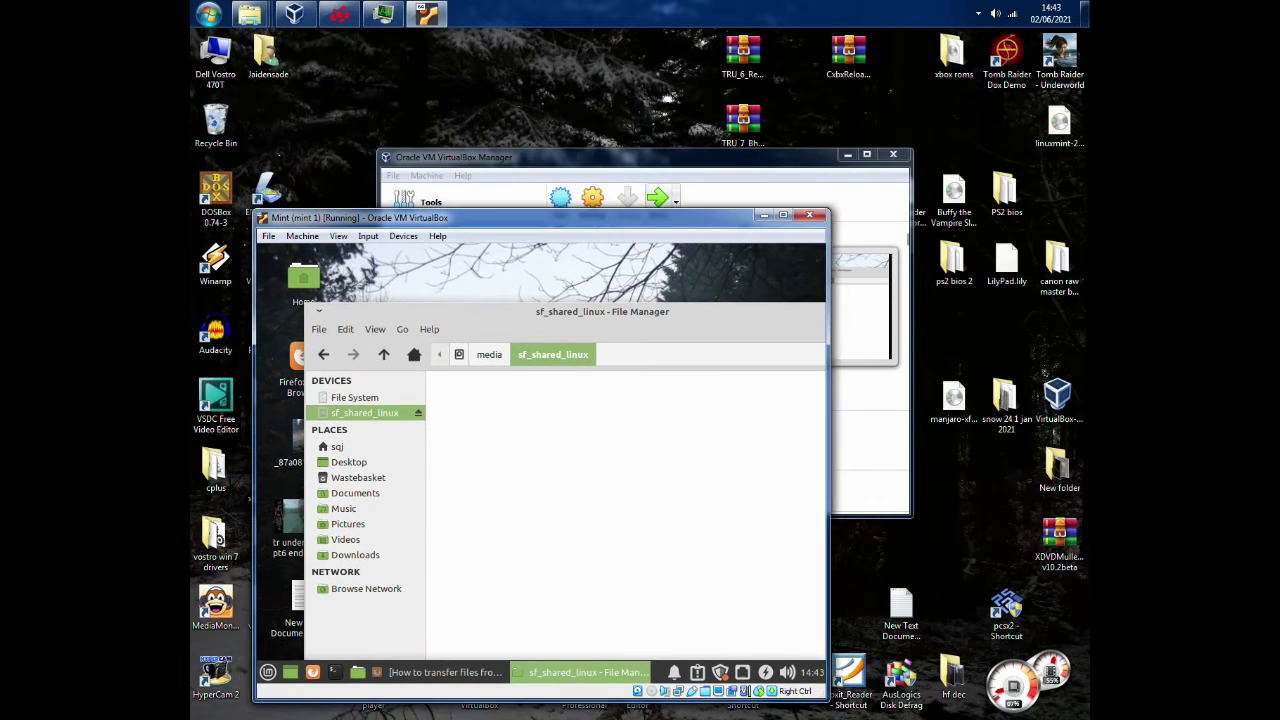
left_click(665, 158)
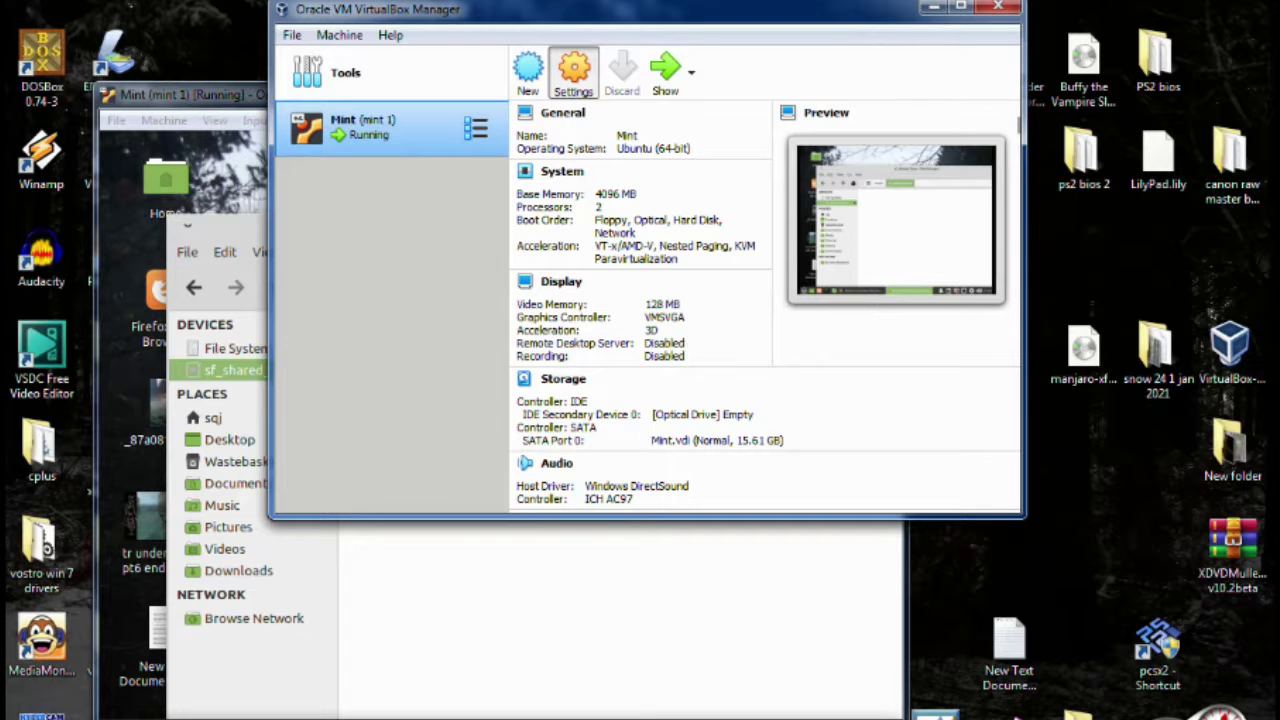
Load VBoxGuestAdditions.iso into the Mint machine's empty IDE optical drive and save the storage settings
left_click(573, 70)
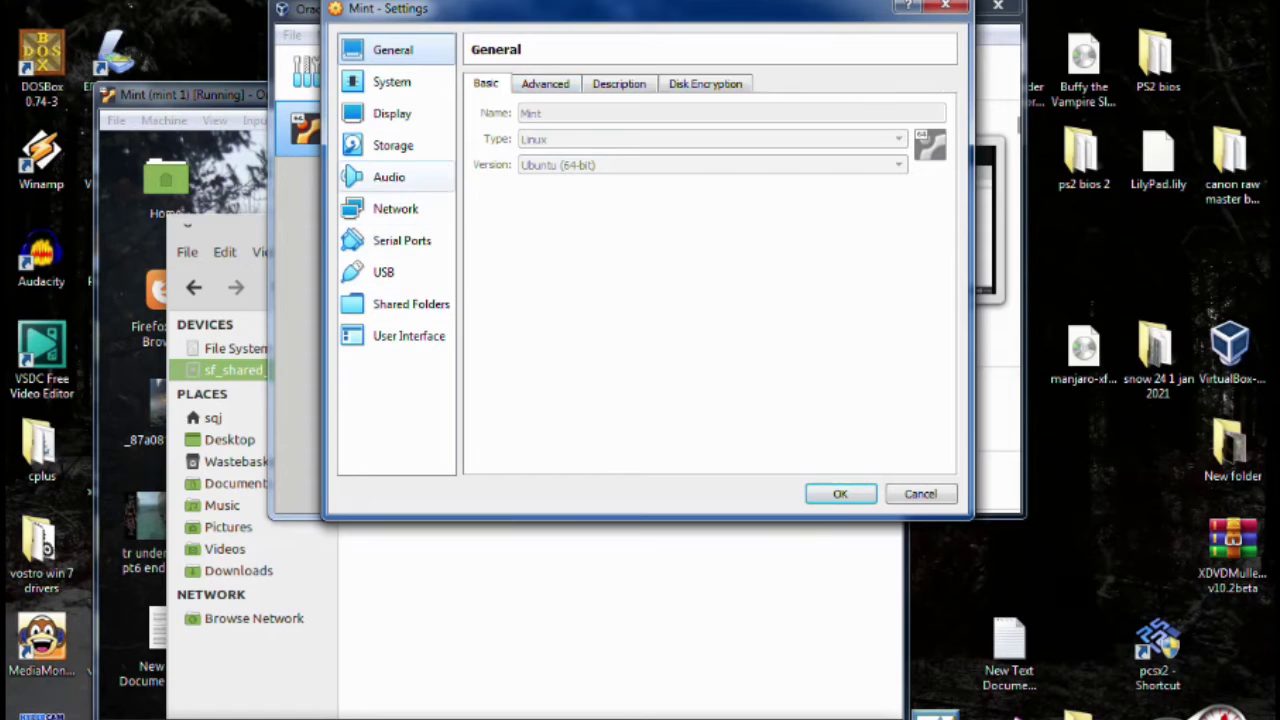
left_click(393, 145)
left_click(525, 128)
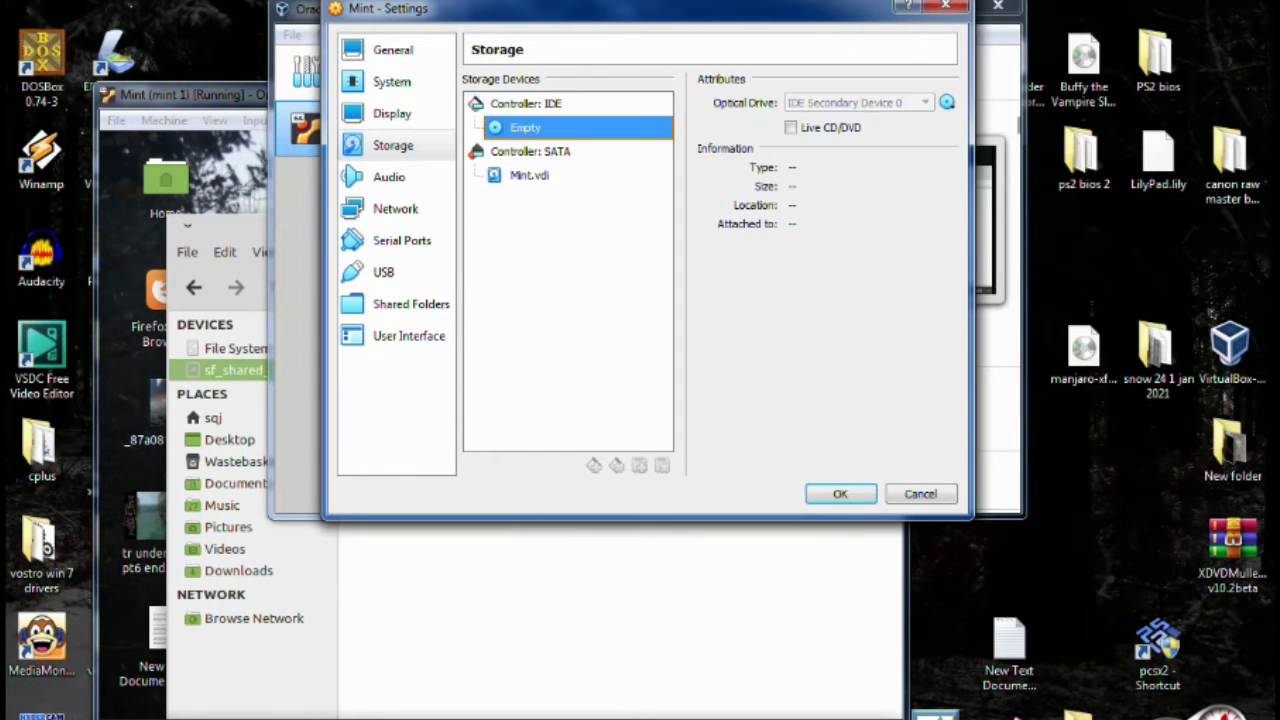
left_click(947, 102)
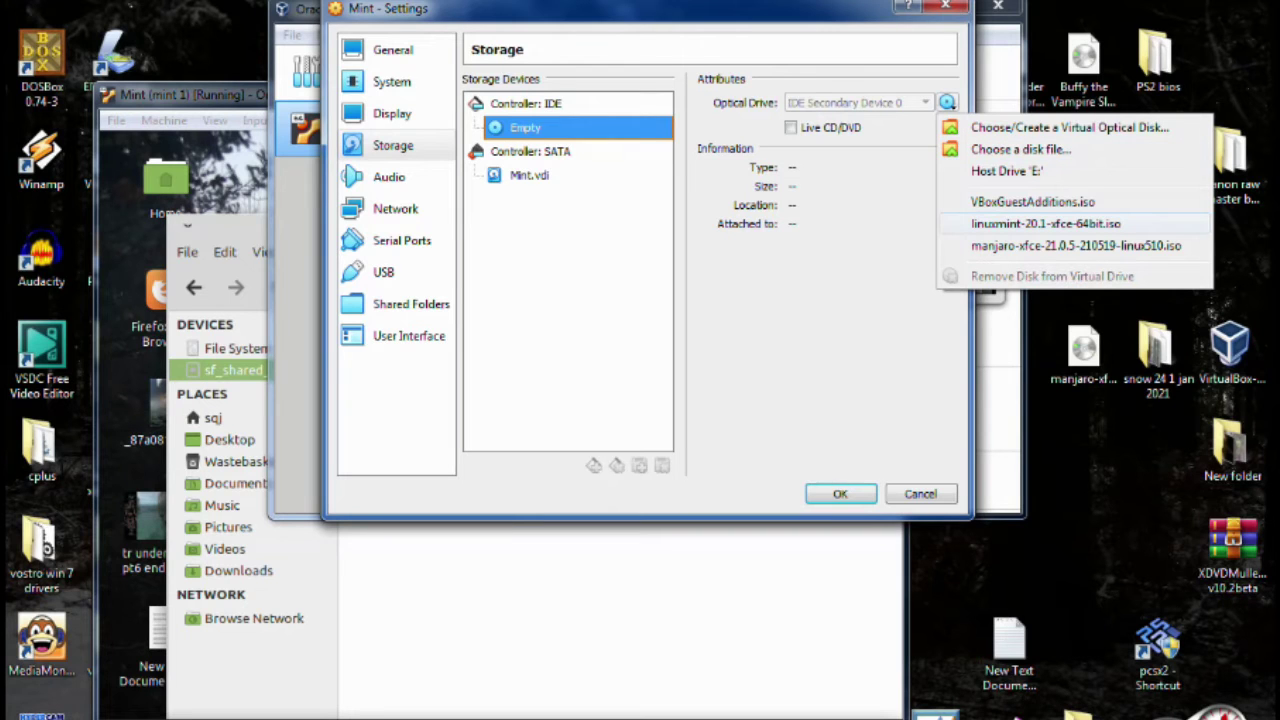
left_click(1032, 202)
left_click(840, 494)
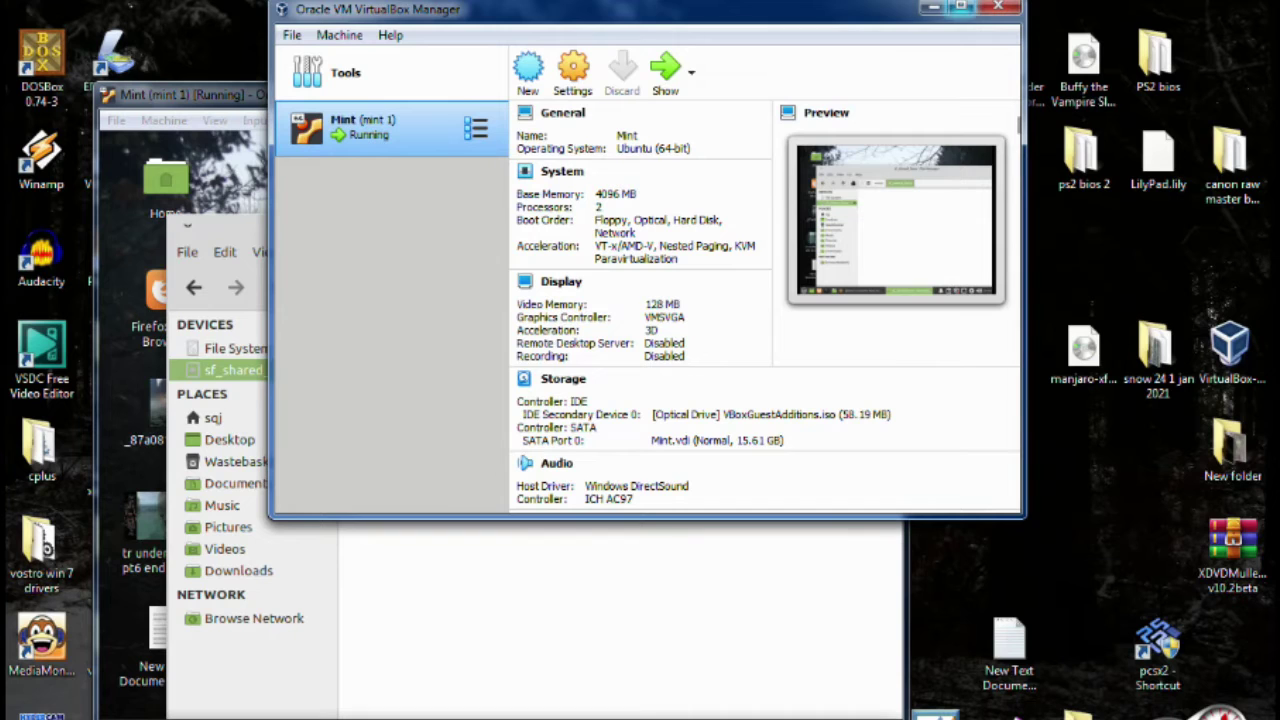
Enlarge the Mint machine's window, select VBoxLinuxAdditions.run on the VBox_GAs_6.1.22 disc, and open the home folder
left_click(190, 141)
left_click(847, 89)
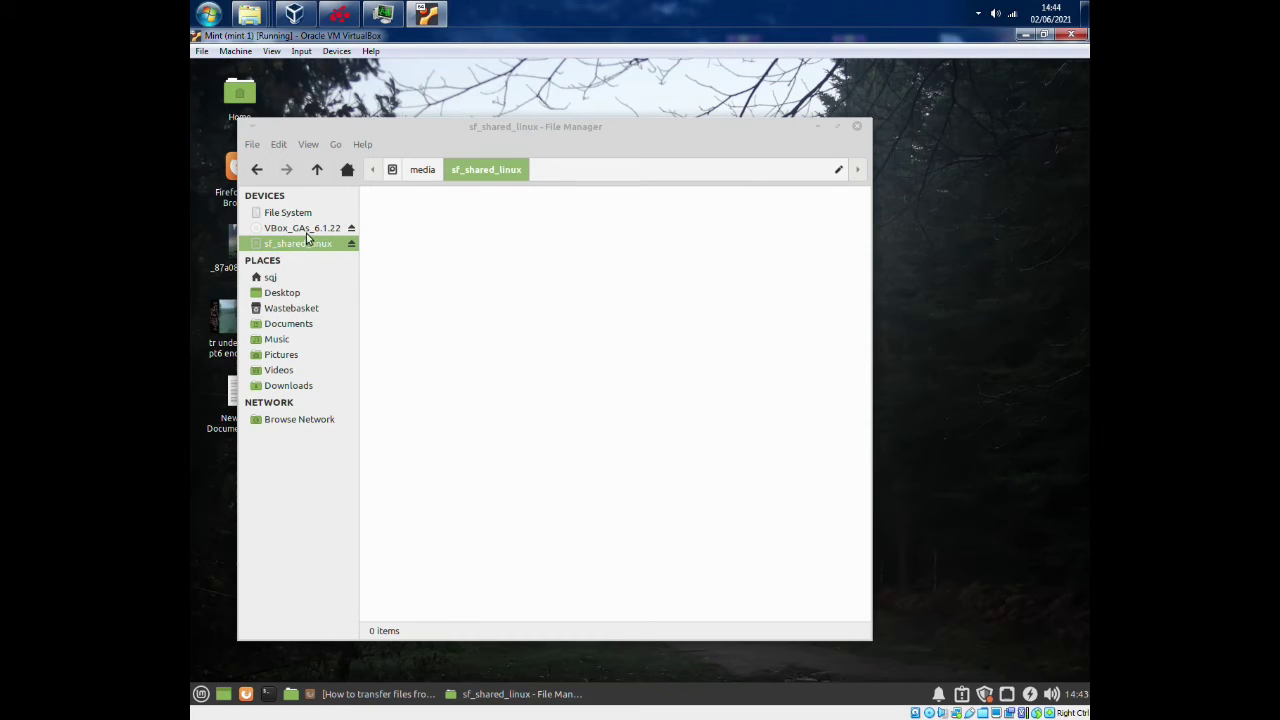
left_click(307, 230)
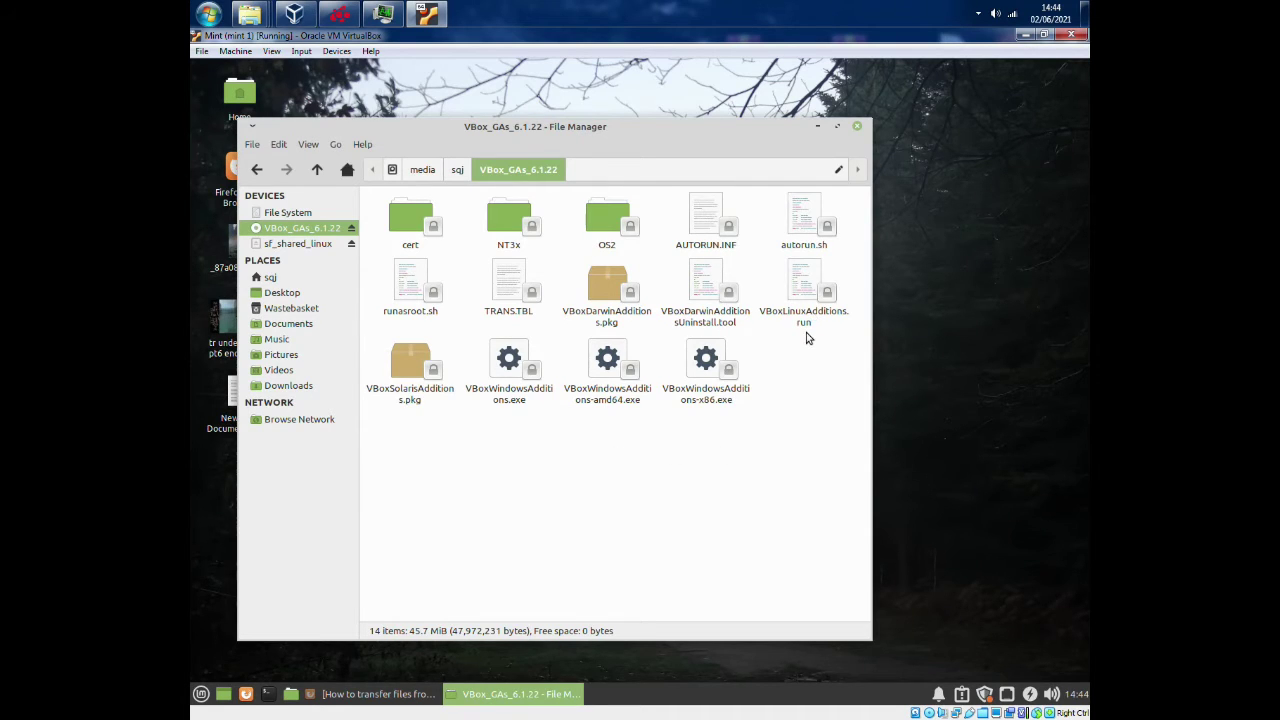
left_click(810, 291)
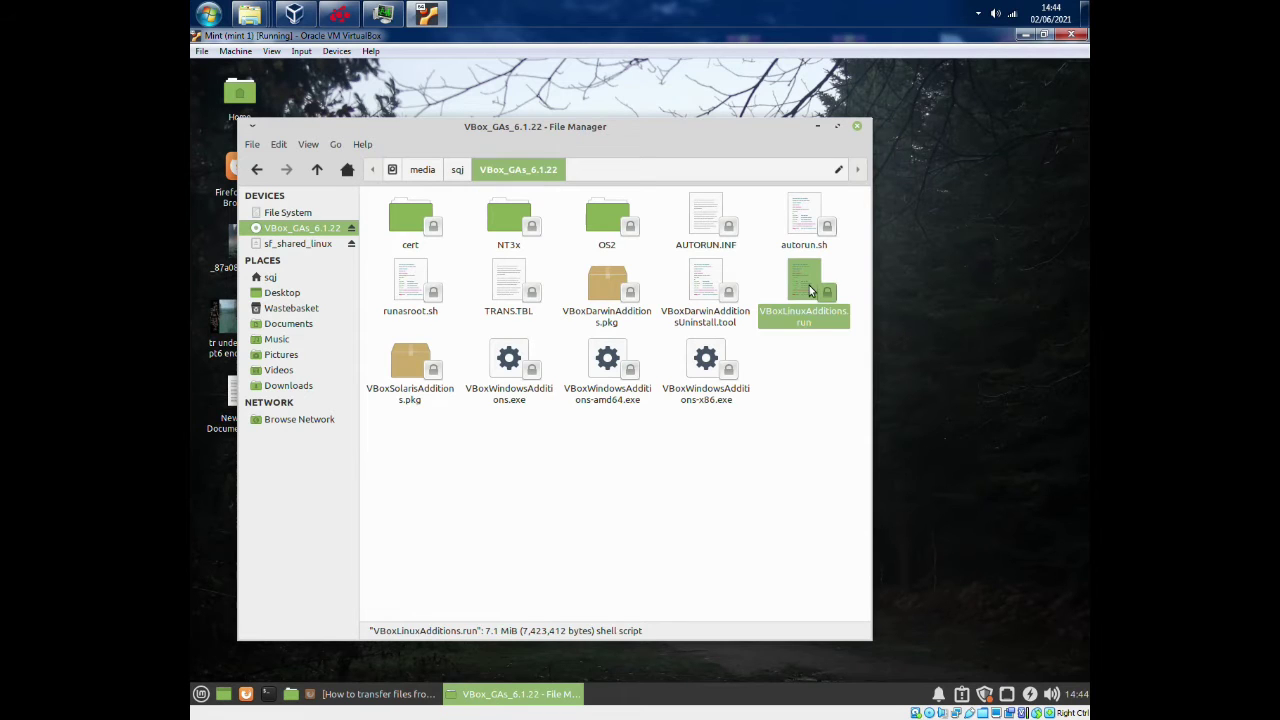
double_click(239, 94)
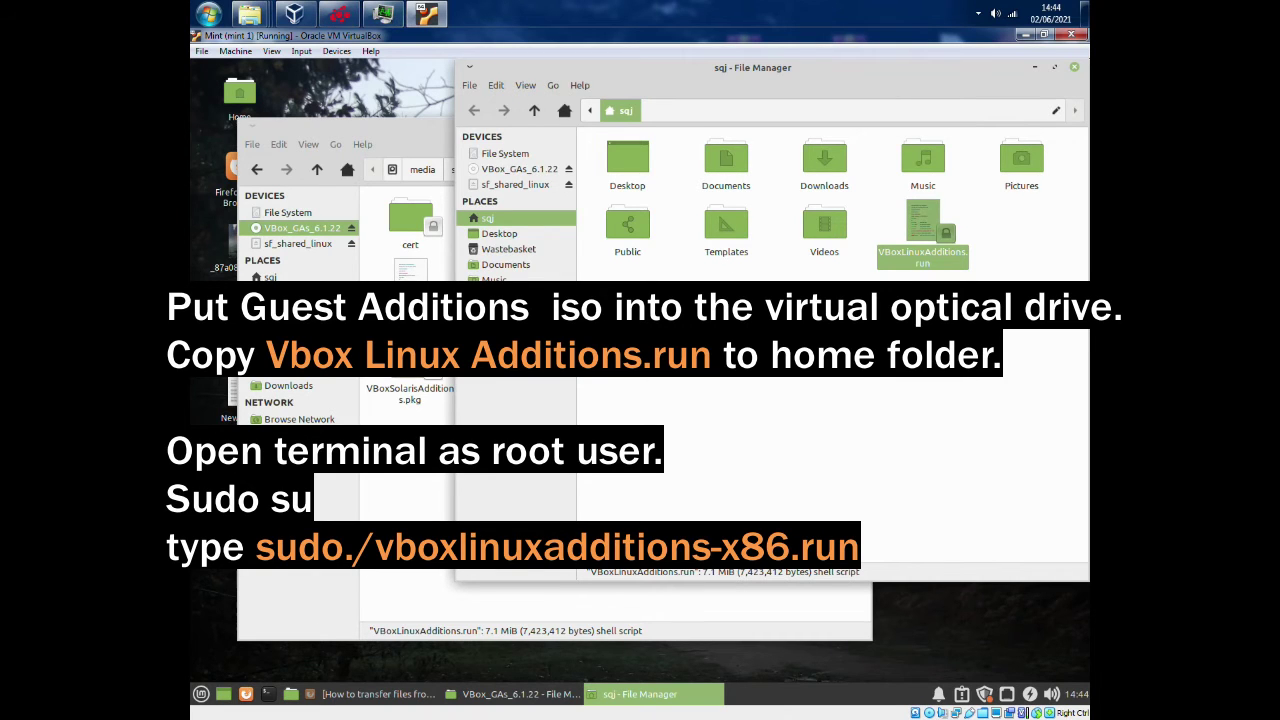
Restore Firefox to view the file-transfer question and the Linux Mint start page, and minimize it again
mouse_move(427, 13)
left_click(397, 693)
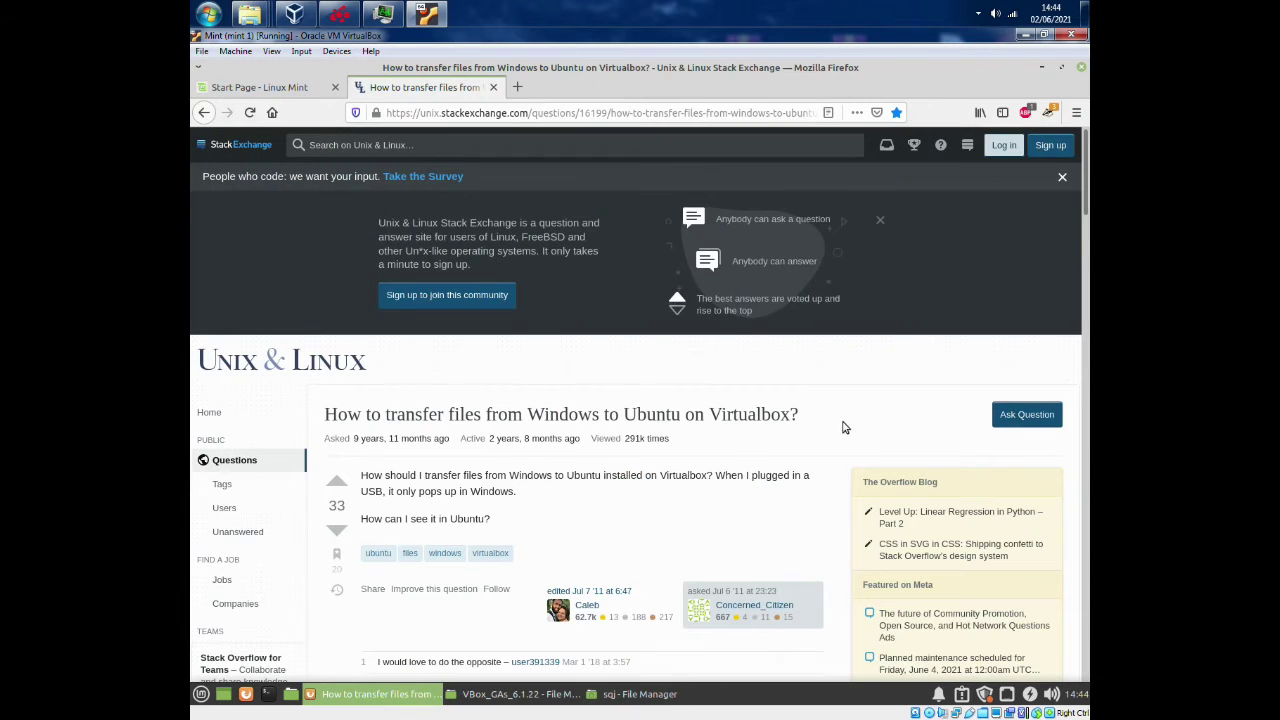
mouse_move(1083, 200)
left_mouse_down()
mouse_move(1074, 475)
mouse_move(1083, 177)
left_mouse_up()
left_click(281, 86)
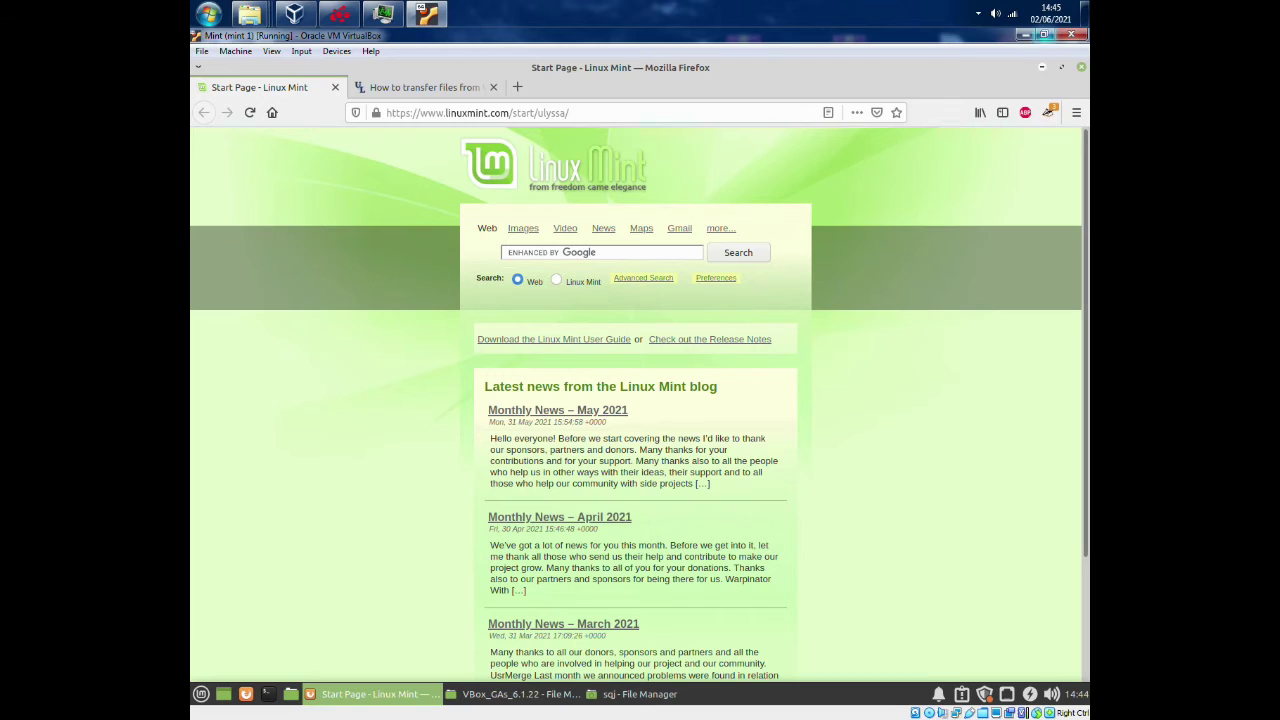
left_click(1041, 67)
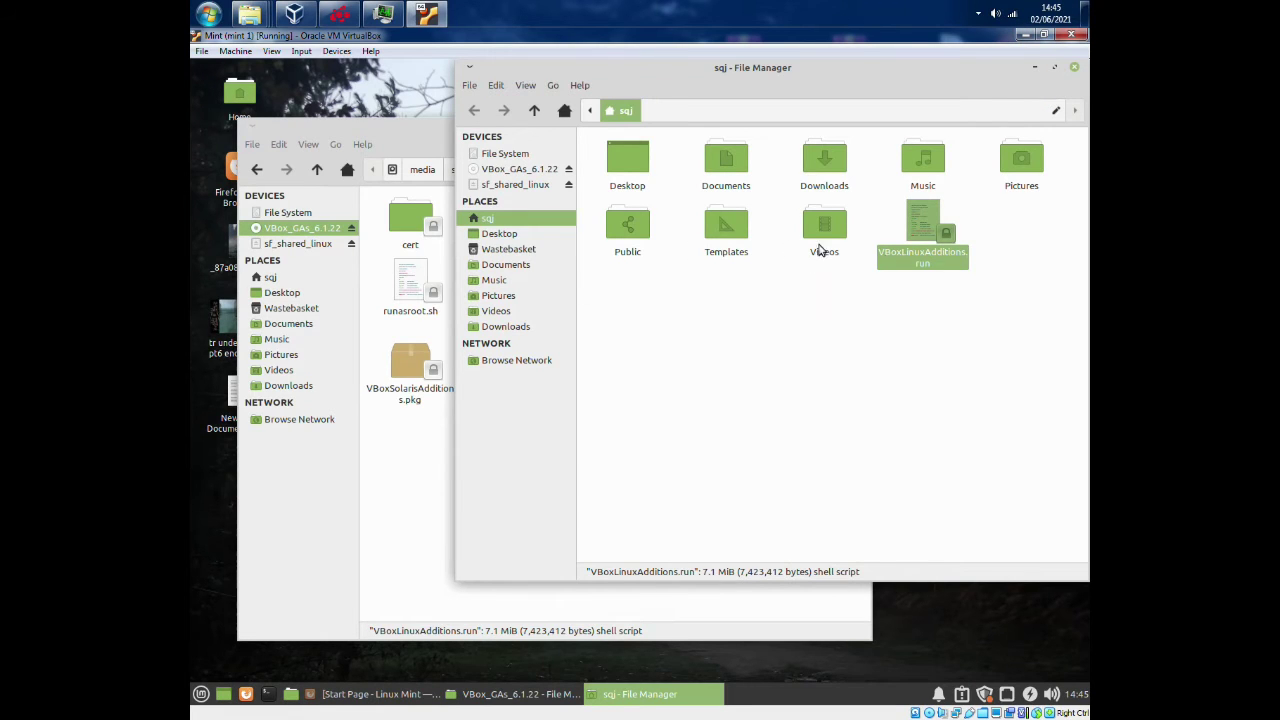
Examine VBoxLinuxAdditions.run on the Guest Additions disc and in the home folder
left_click(967, 373)
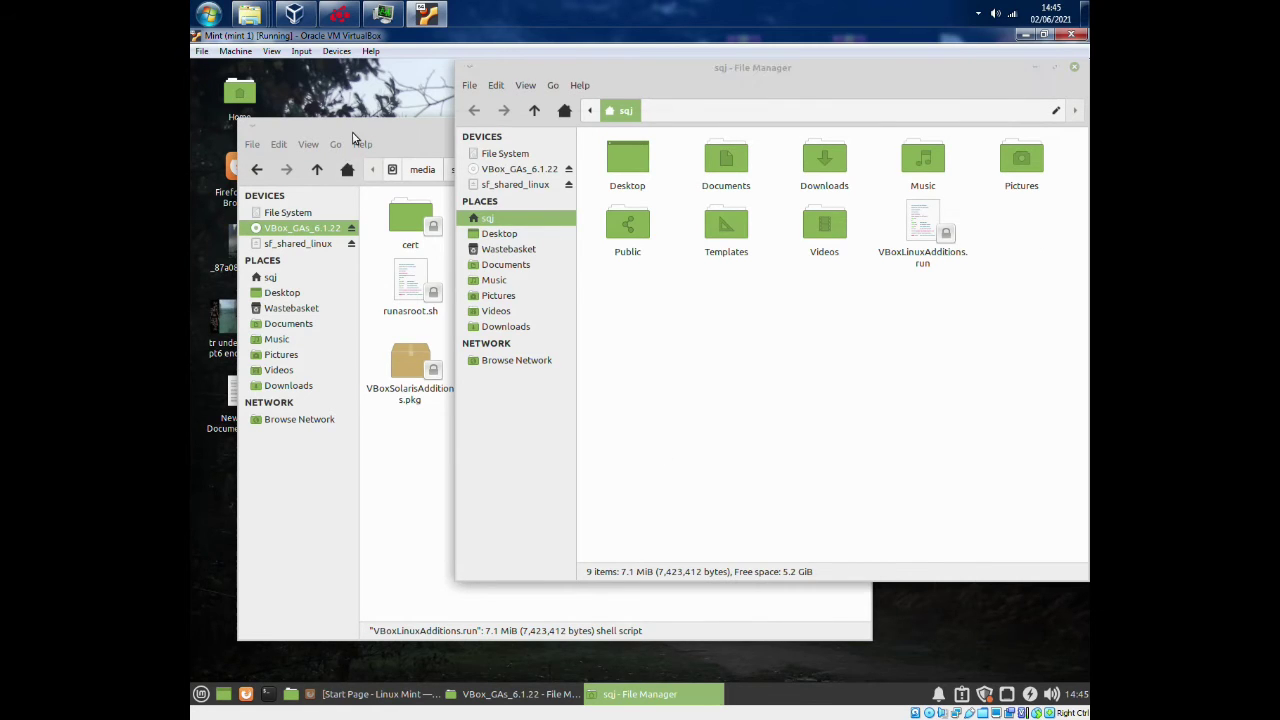
left_click(598, 594)
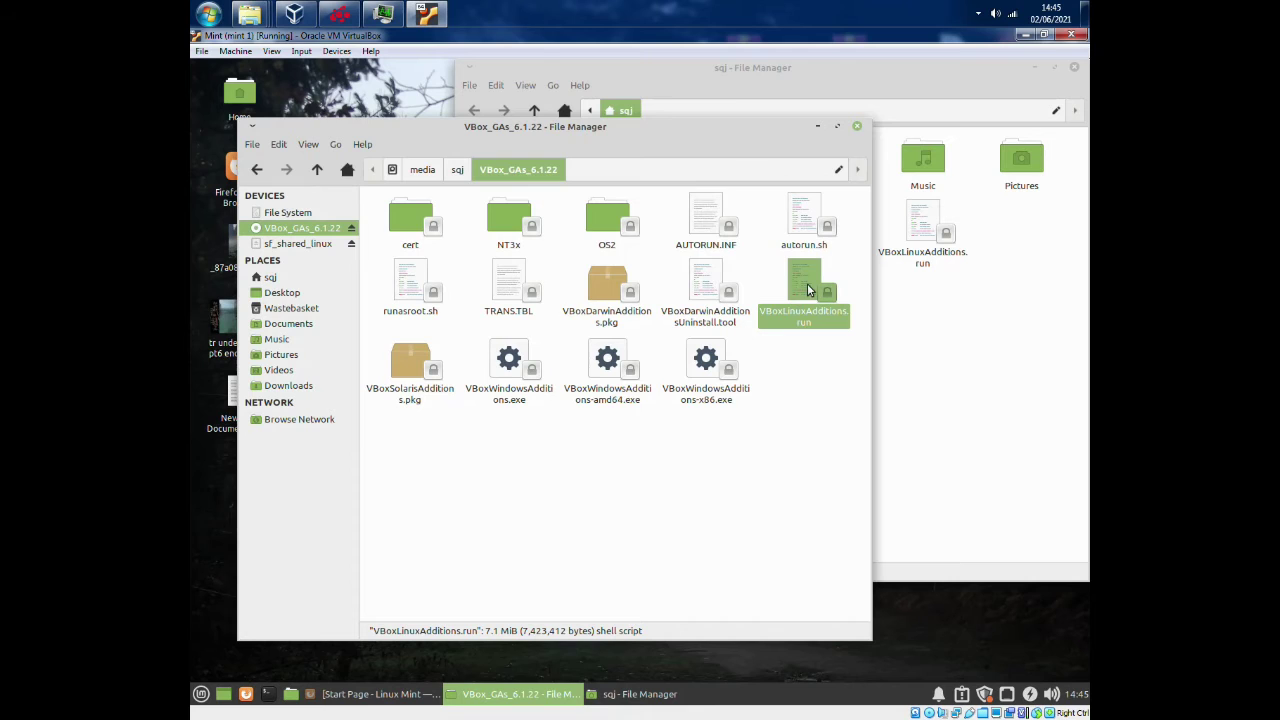
left_click_drag(807, 283, 810, 287)
left_click(999, 317)
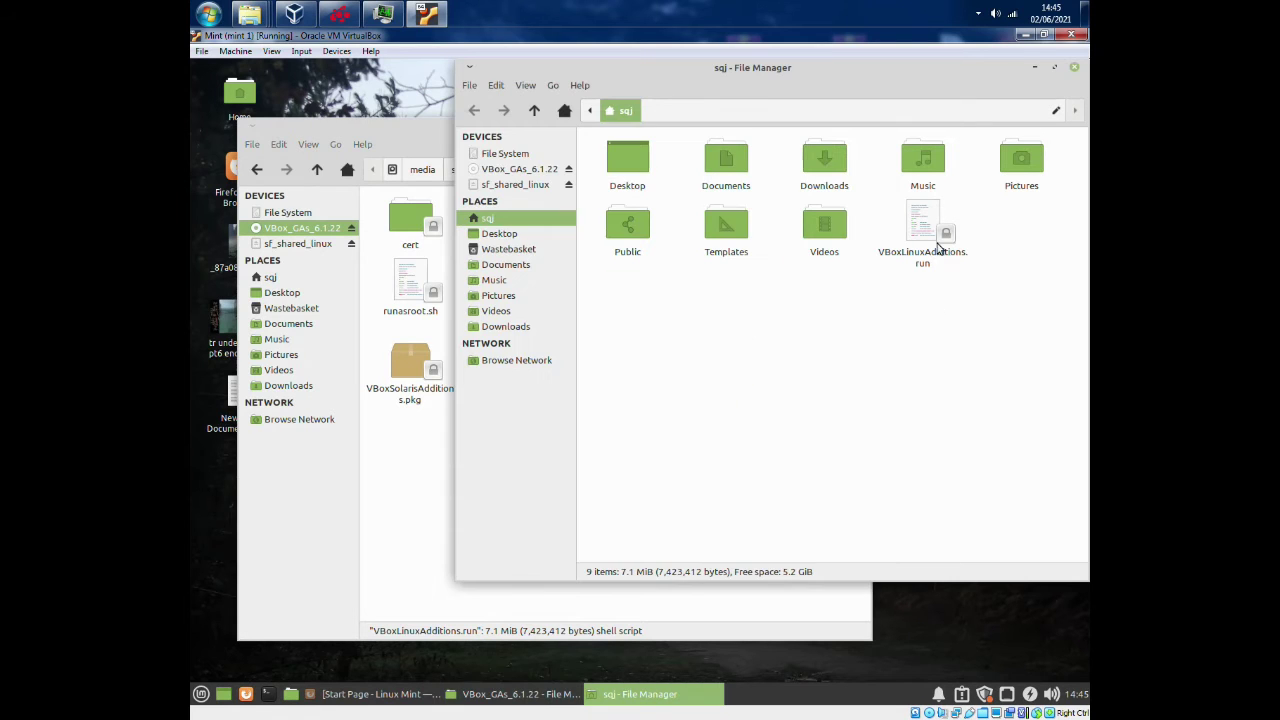
left_click(929, 235)
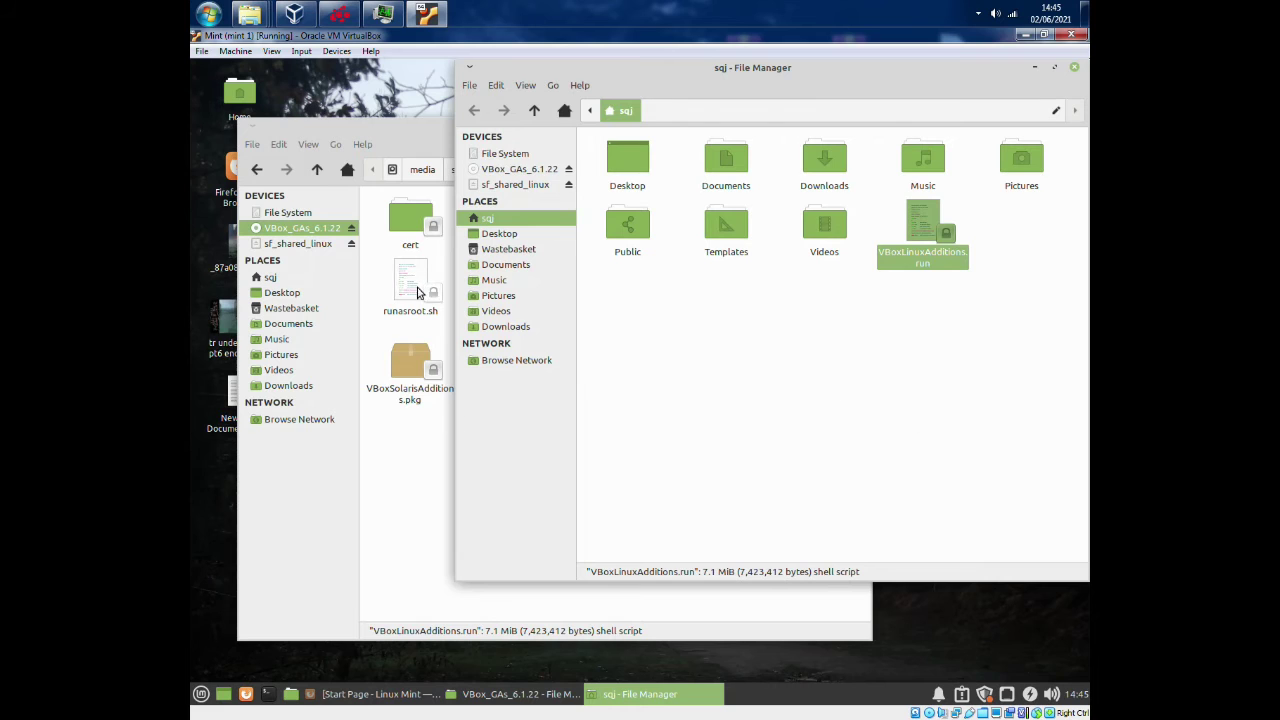
left_click(388, 124)
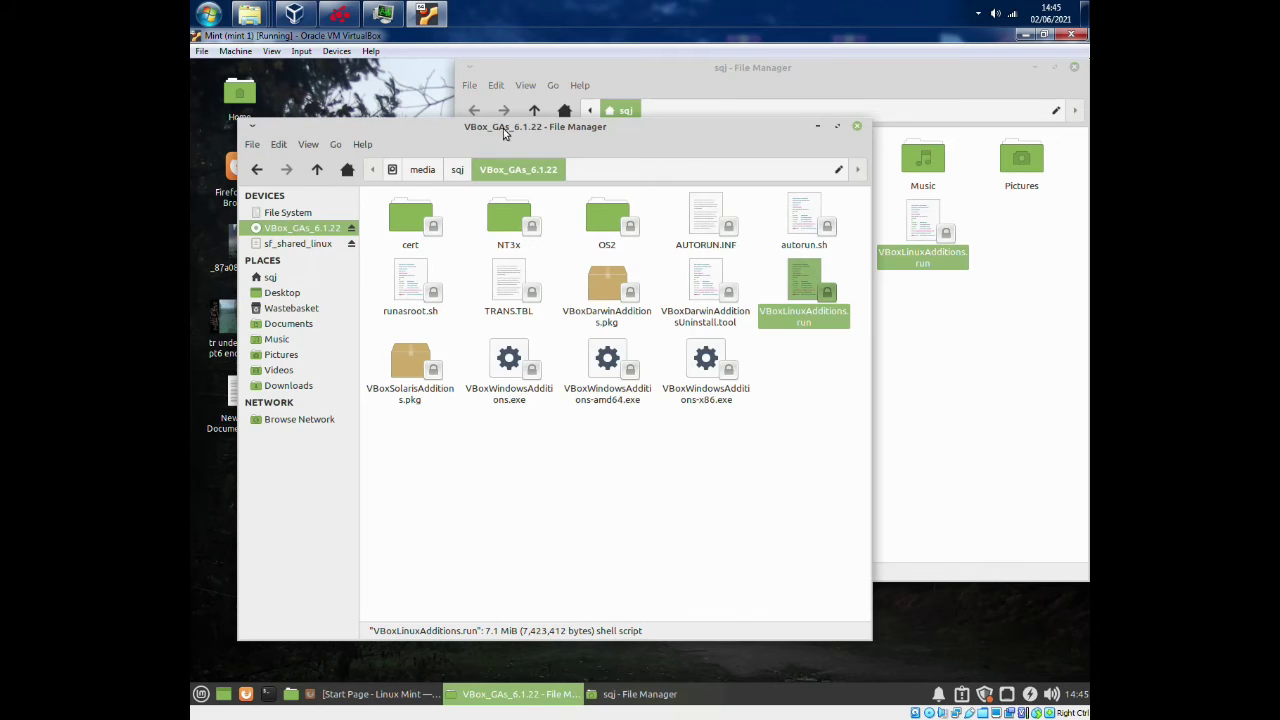
left_click(1077, 69)
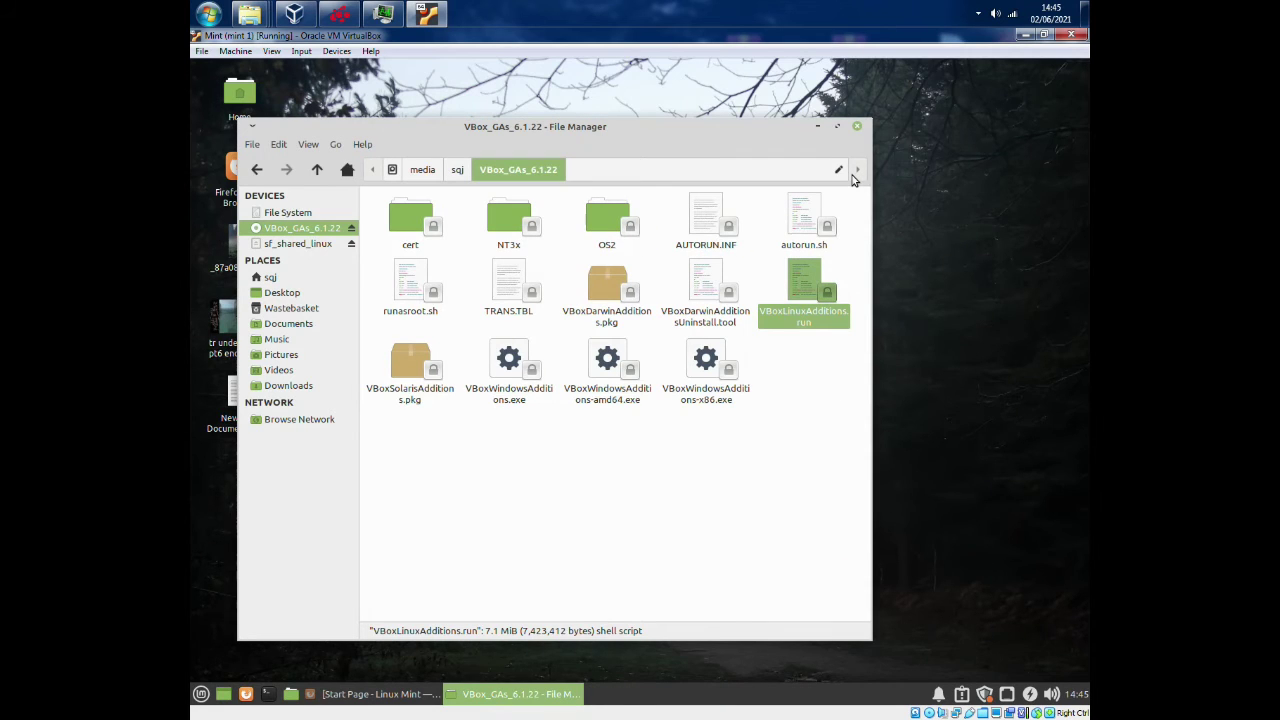
left_click(819, 127)
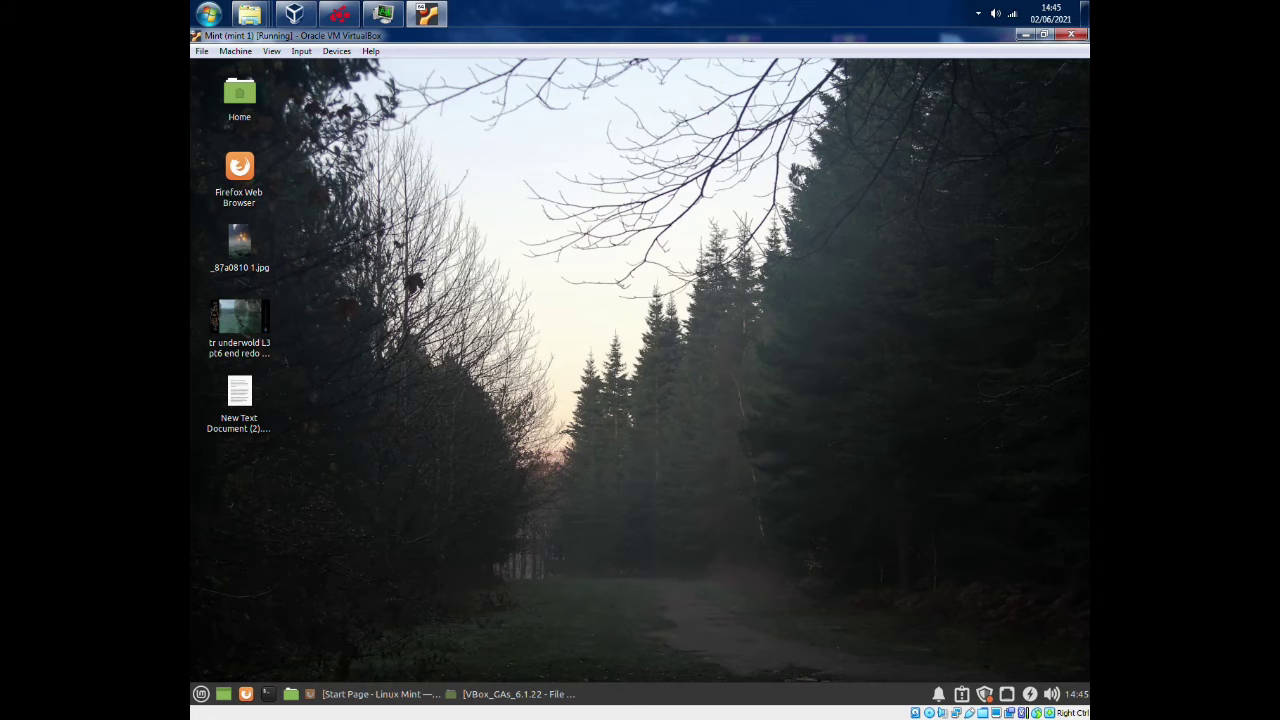
Open the Monthly News – May 2021 post from Firefox's Linux Mint start page and skim through it before returning to its beginning
left_click(400, 694)
left_click(442, 88)
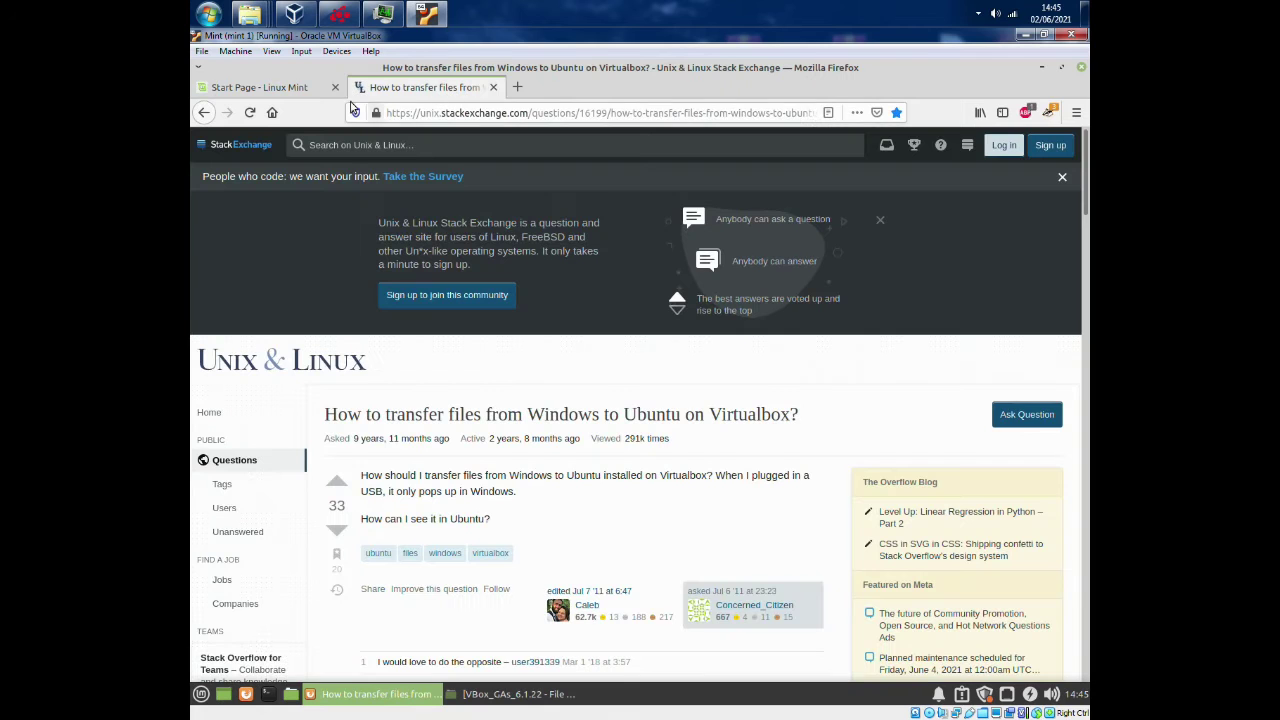
left_click(304, 88)
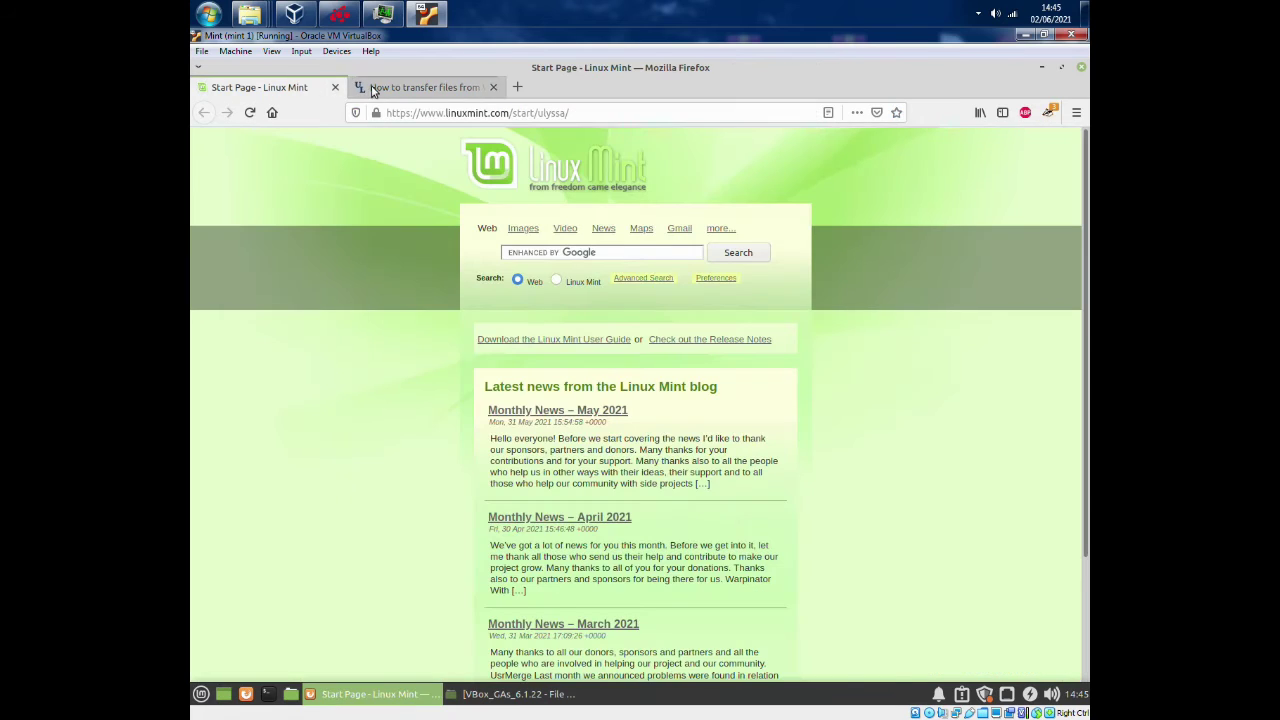
left_click(574, 414)
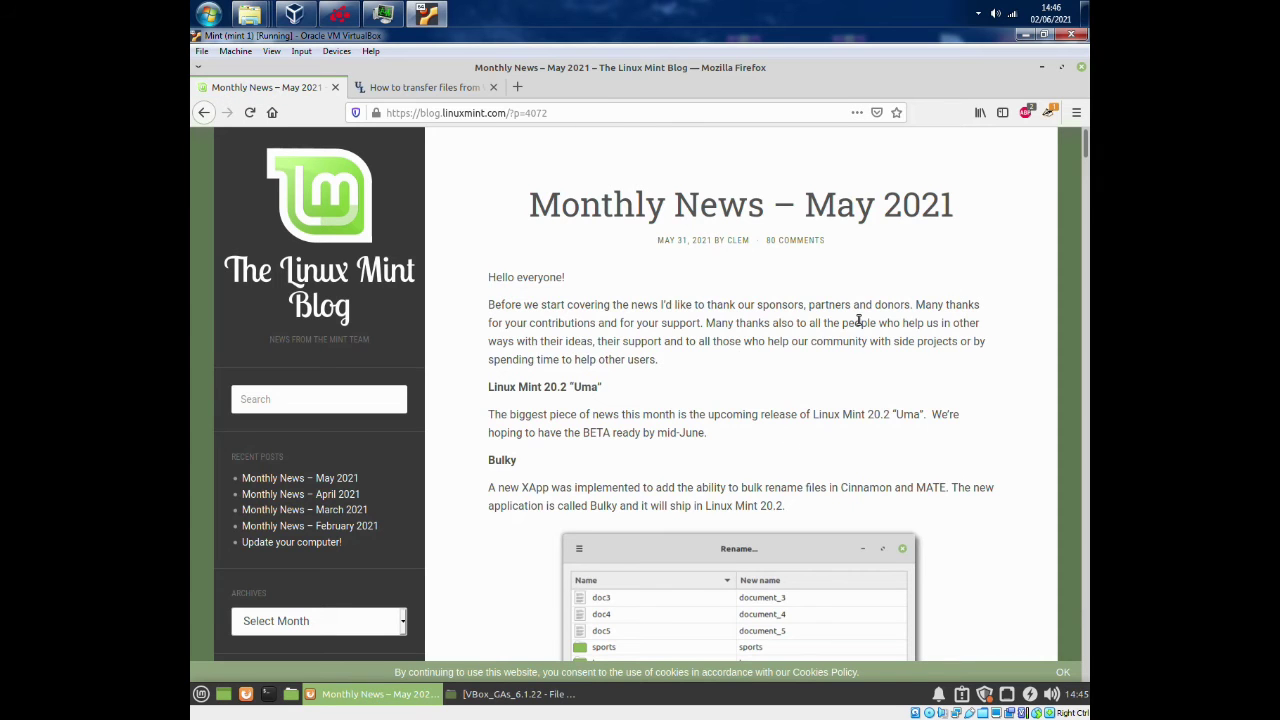
scroll(858, 320, "down", 6)
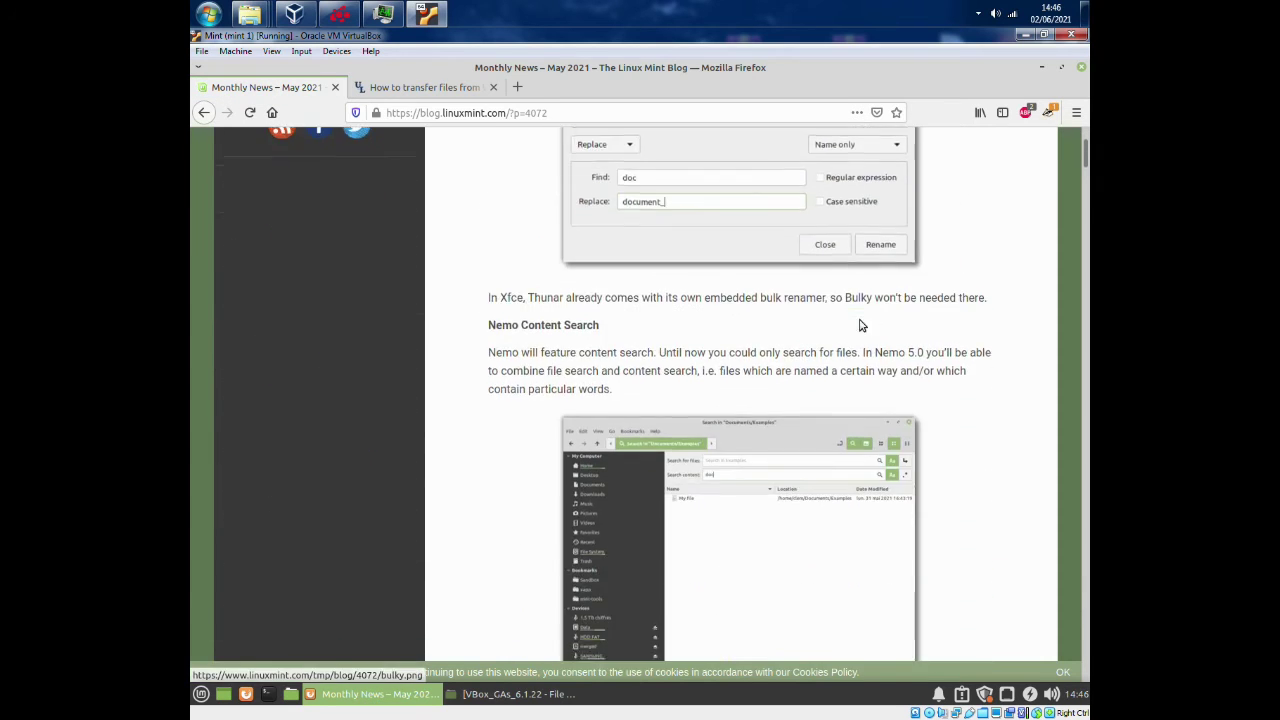
scroll(862, 325, "down", 9)
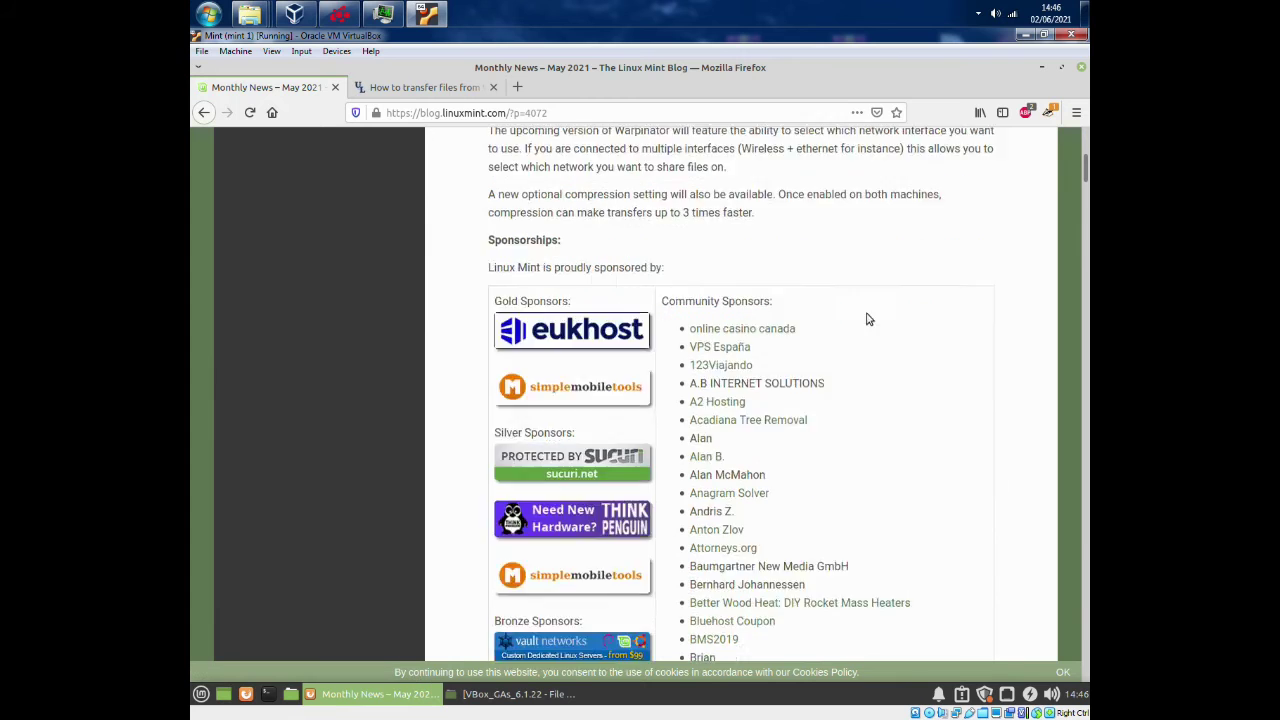
scroll(870, 318, "down", 12)
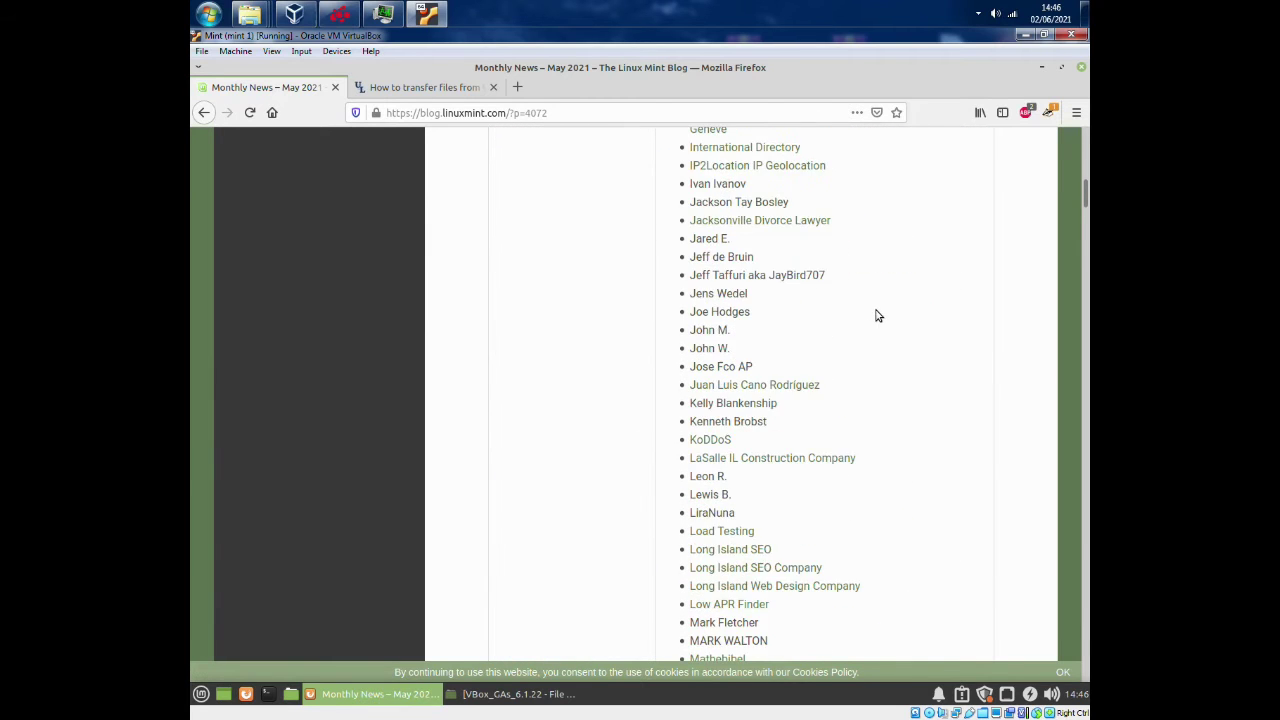
scroll(876, 316, "down", 6)
scroll(740, 395, "down", 6)
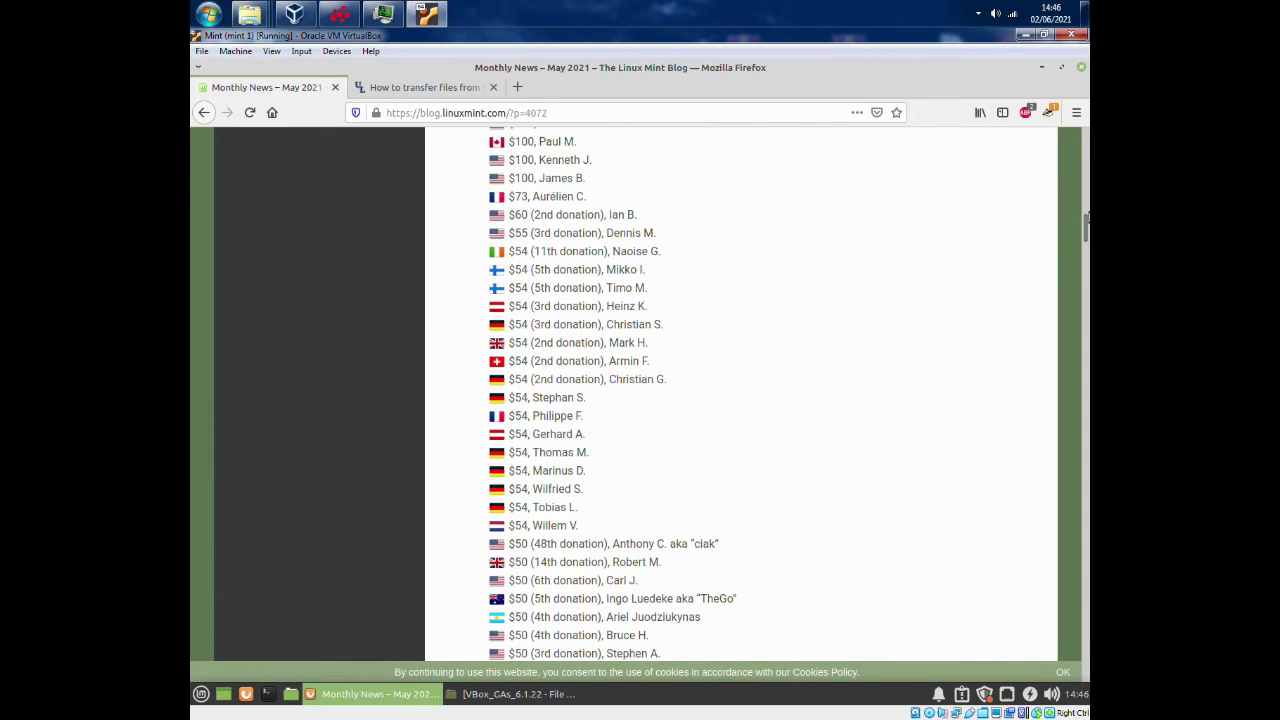
left_click_drag(1086, 234, 1085, 148)
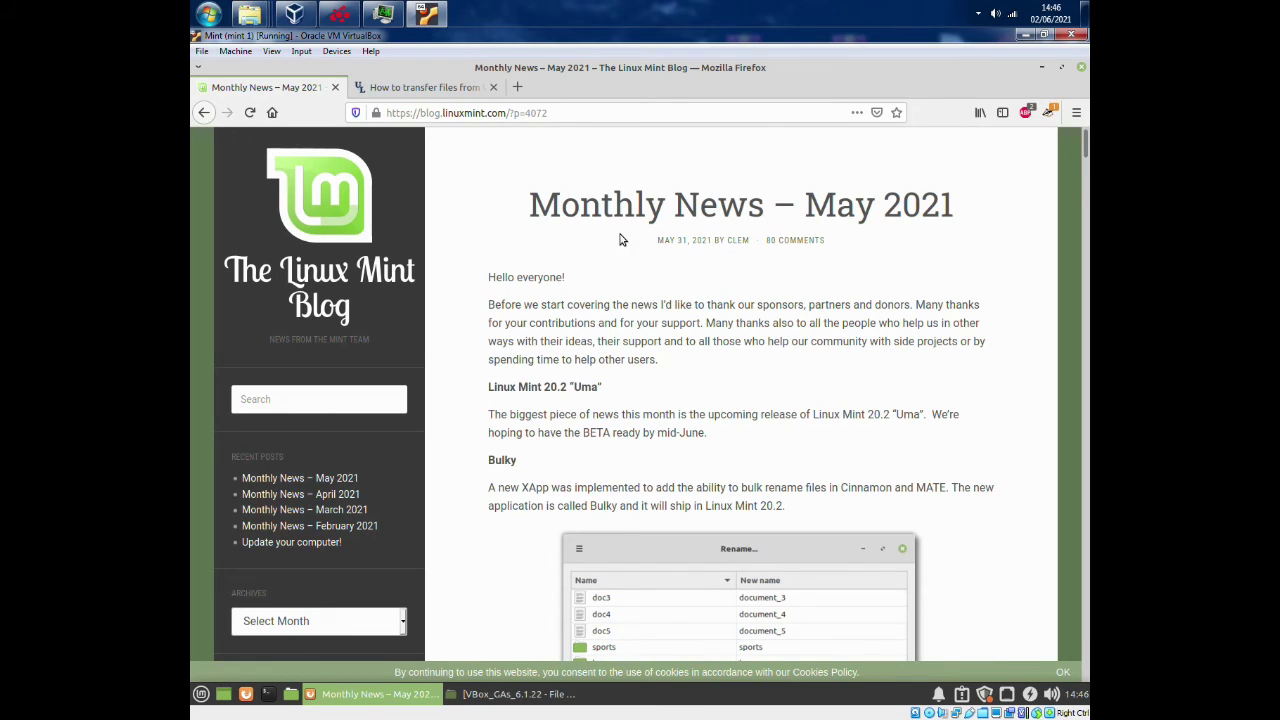
Search DuckDuckGo for "you tube" in a new browser tab
left_click(519, 88)
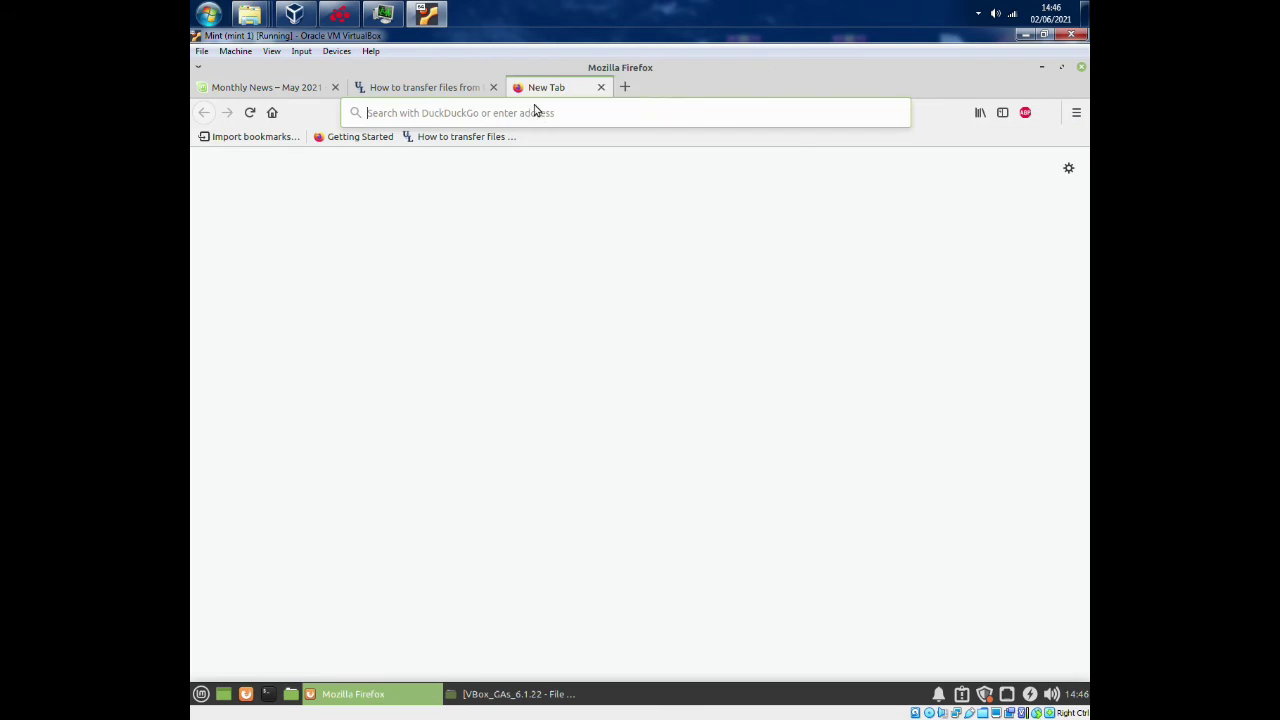
type("youtube")
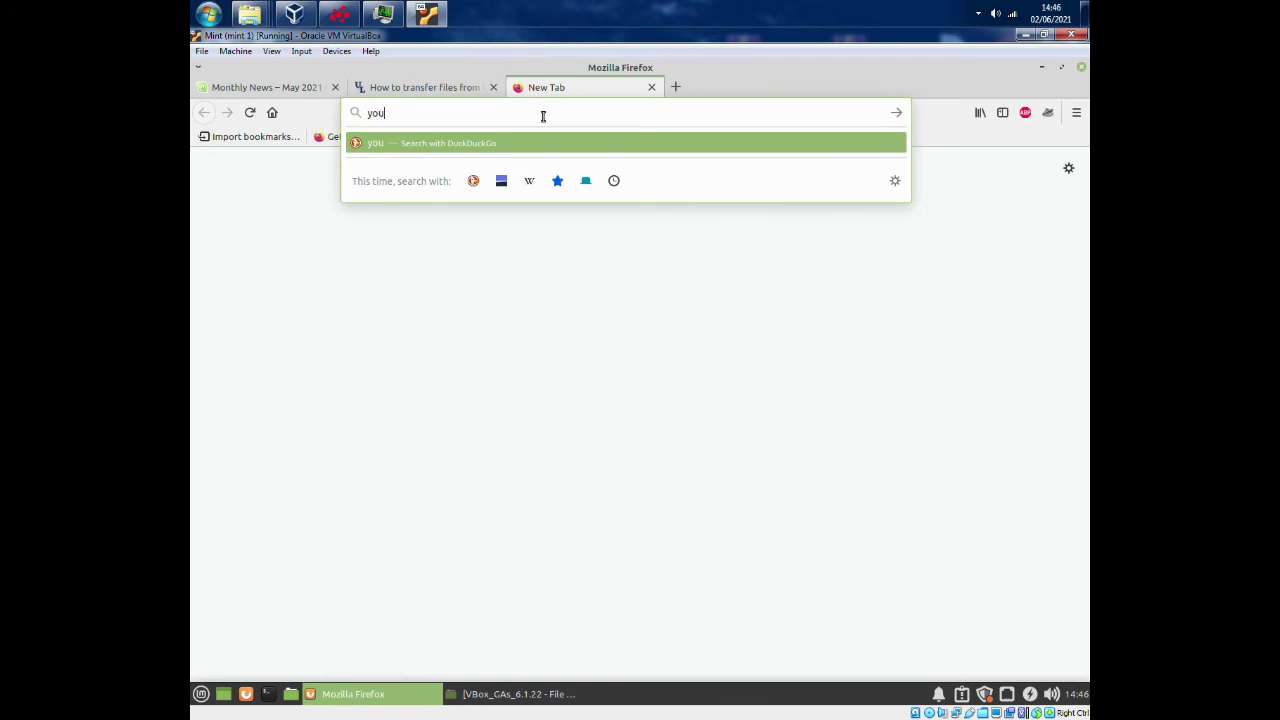
key("Return")
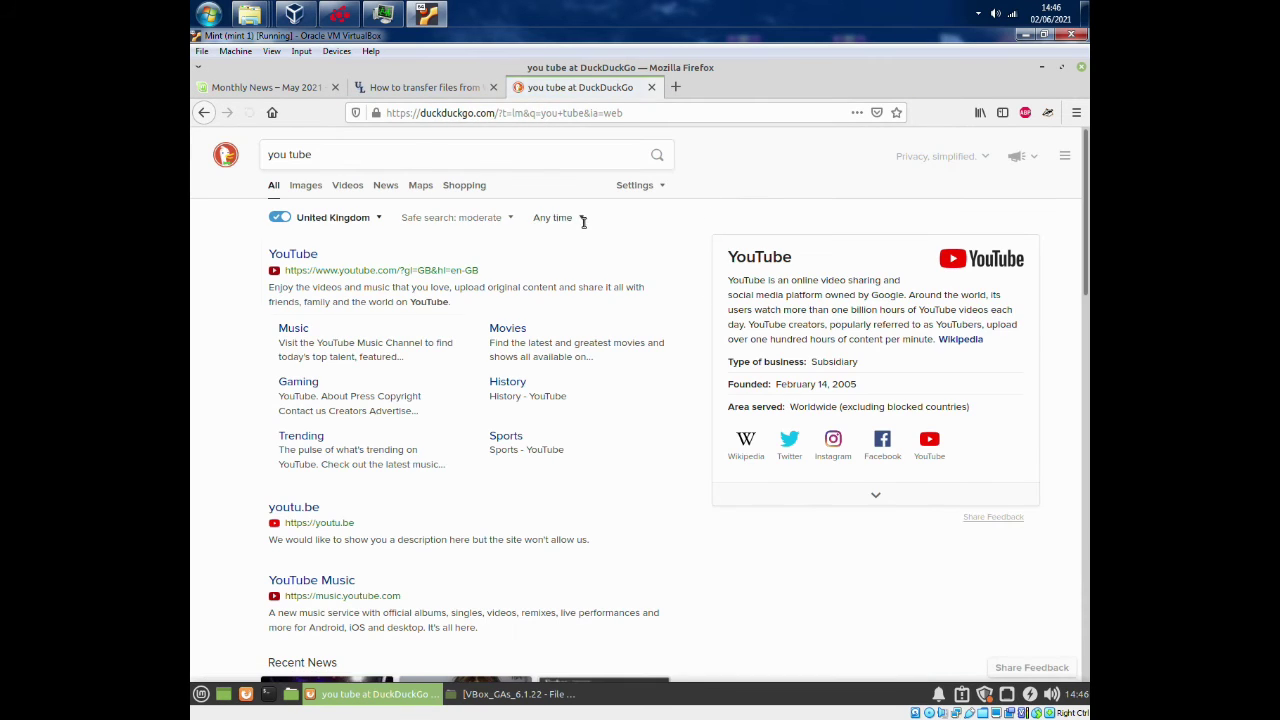
Switch DuckDuckGo's appearance to the dark theme and close its settings
left_click(652, 188)
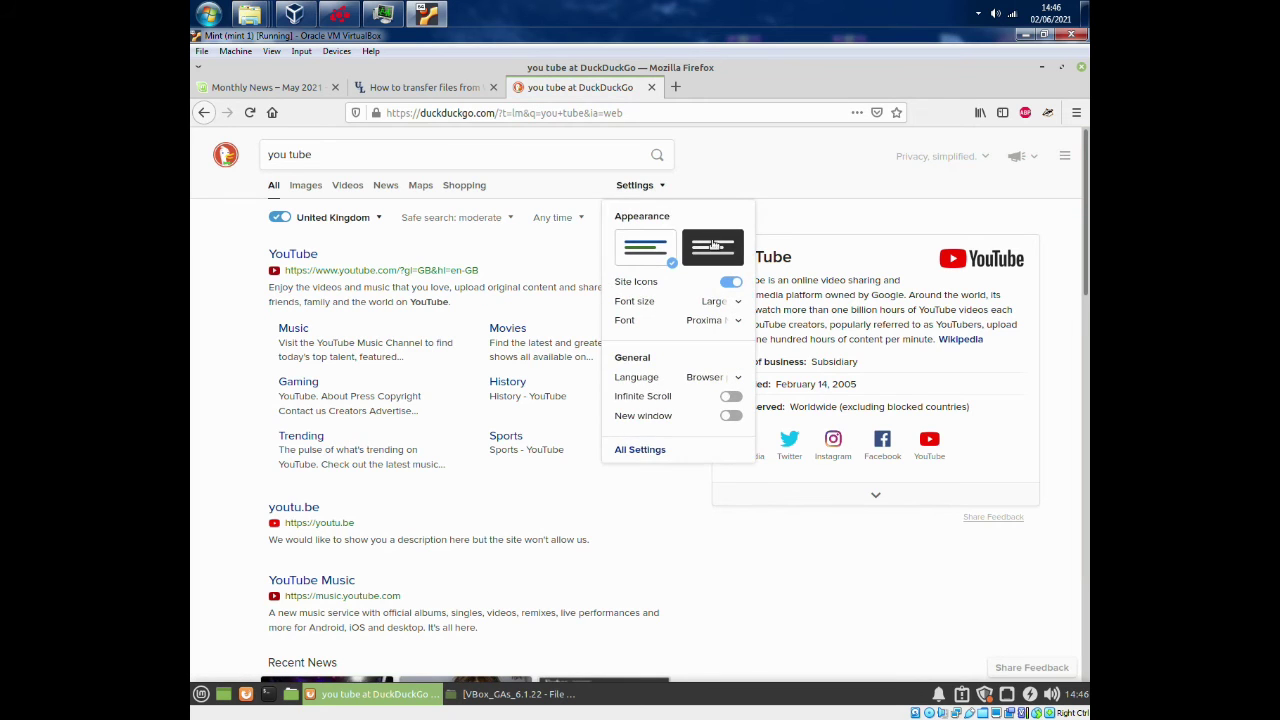
left_click(711, 250)
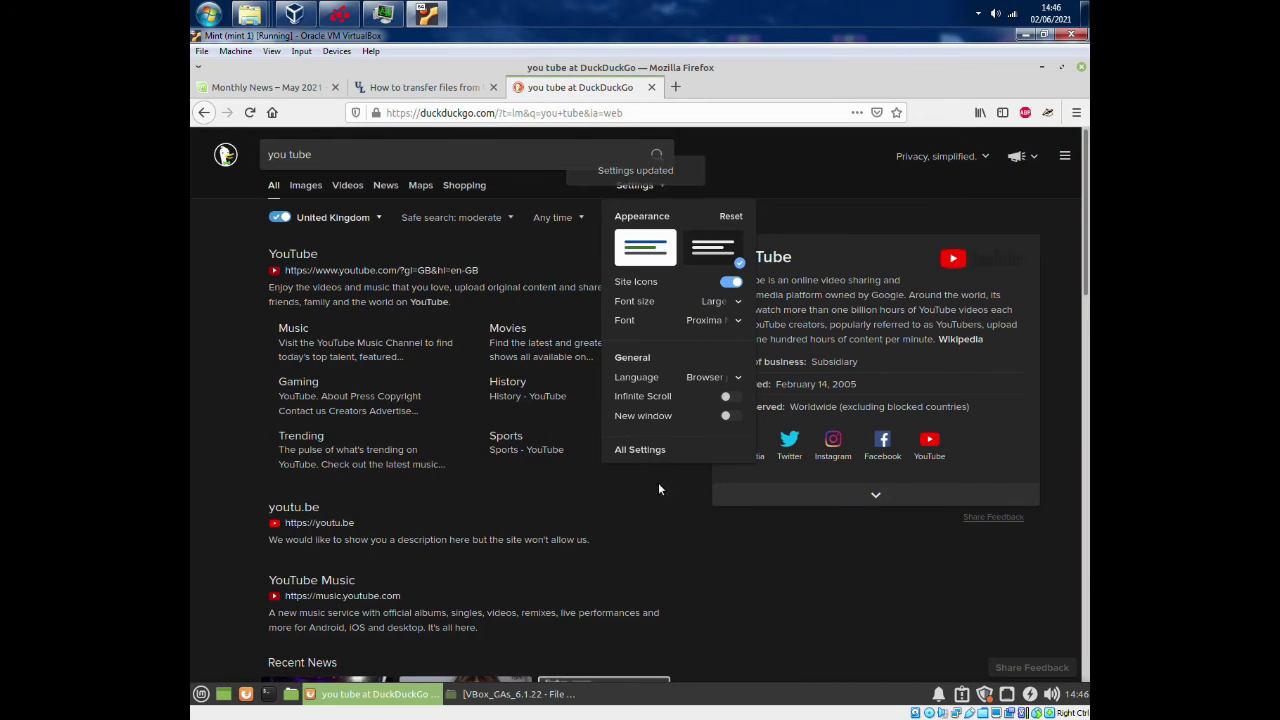
left_click(772, 560)
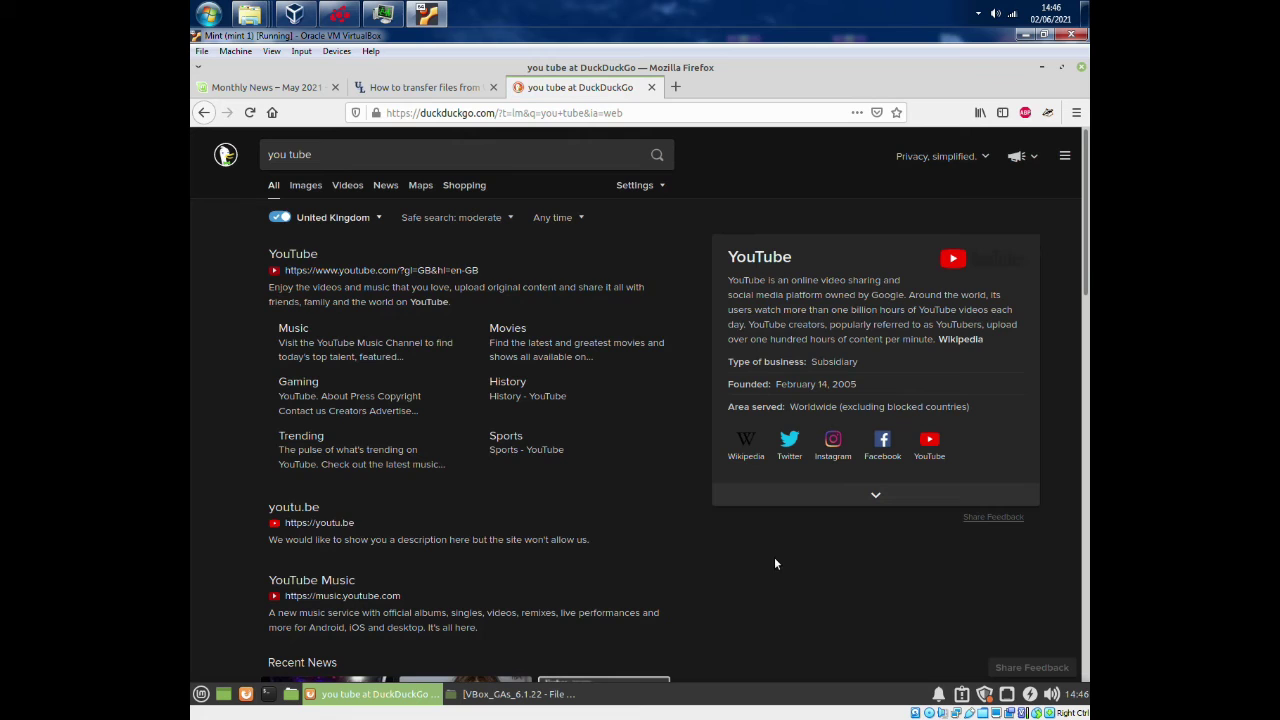
Open YouTube from the search results and sign in with the existing Google account
left_click(290, 256)
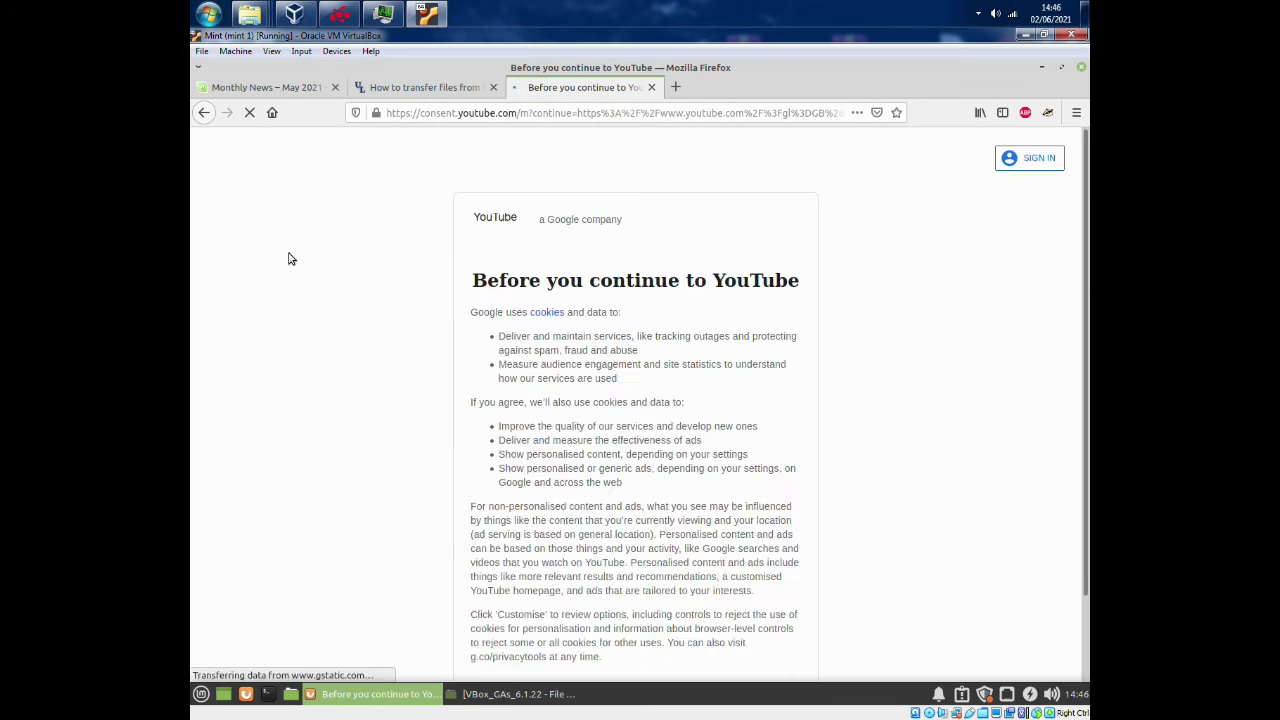
left_click(1045, 159)
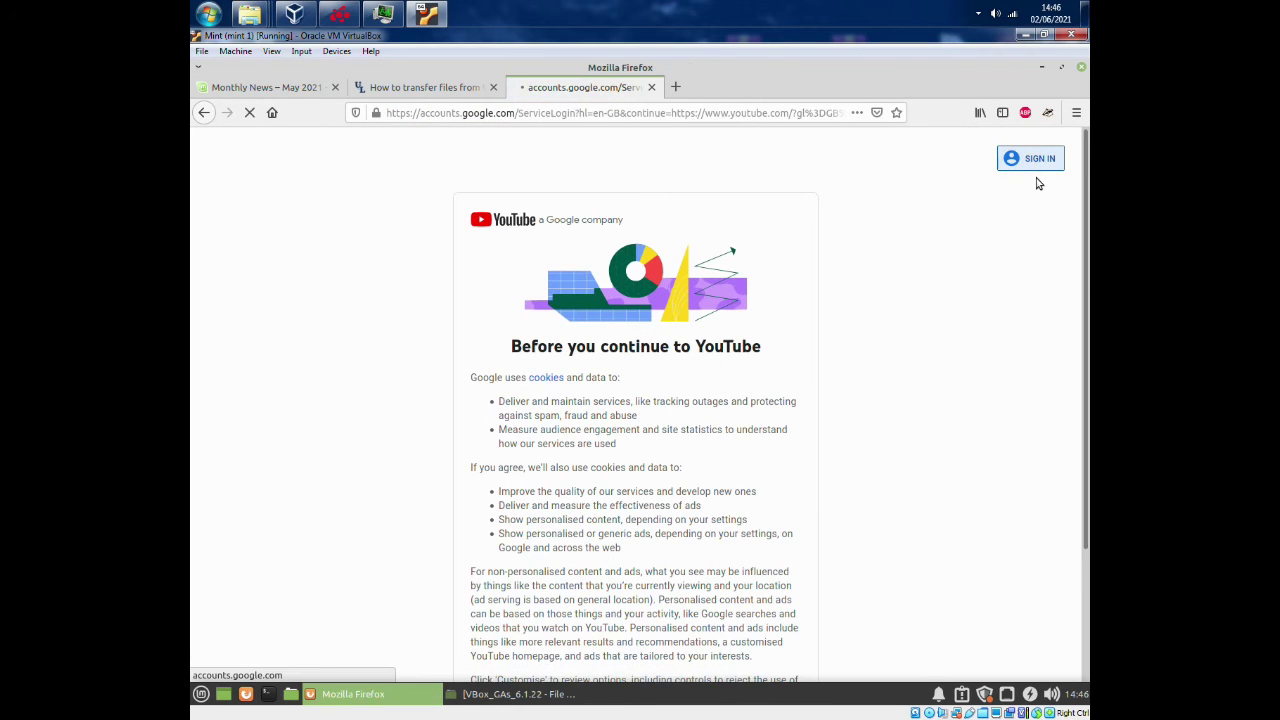
left_click(665, 378)
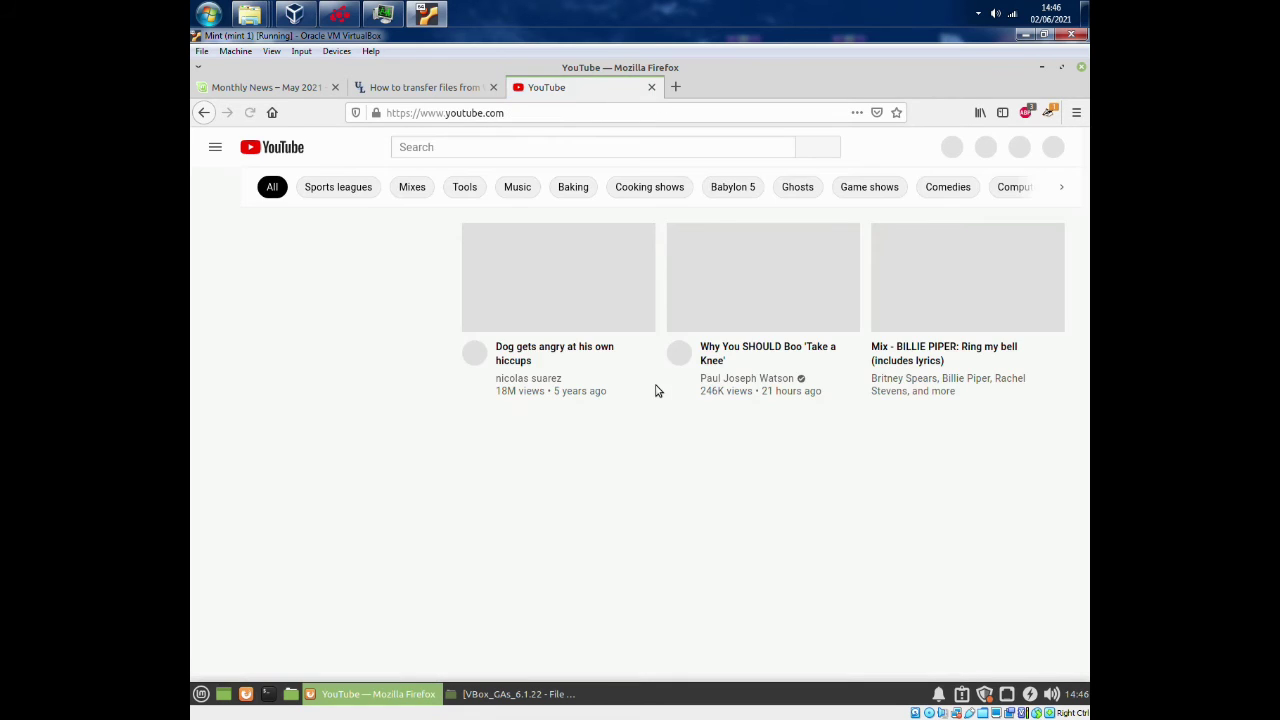
Open the signed-in account's own YouTube channel and browse its list of uploaded videos
left_click(1049, 148)
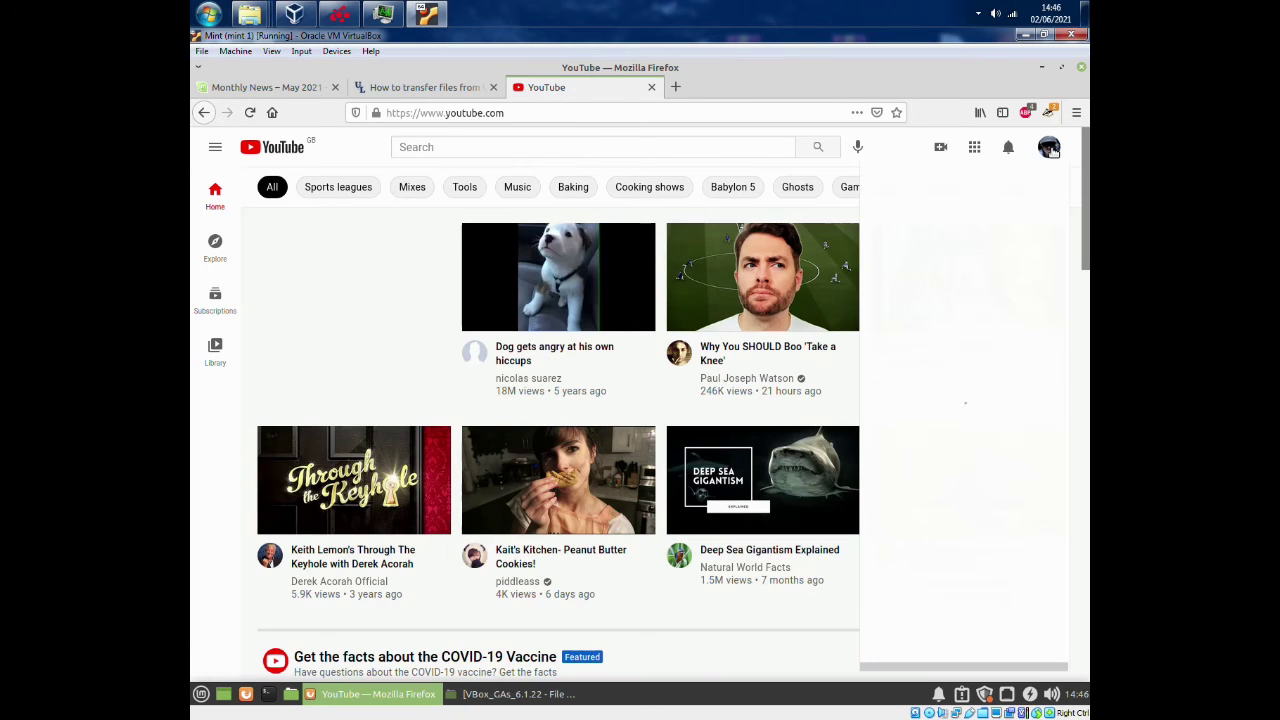
left_click(940, 242)
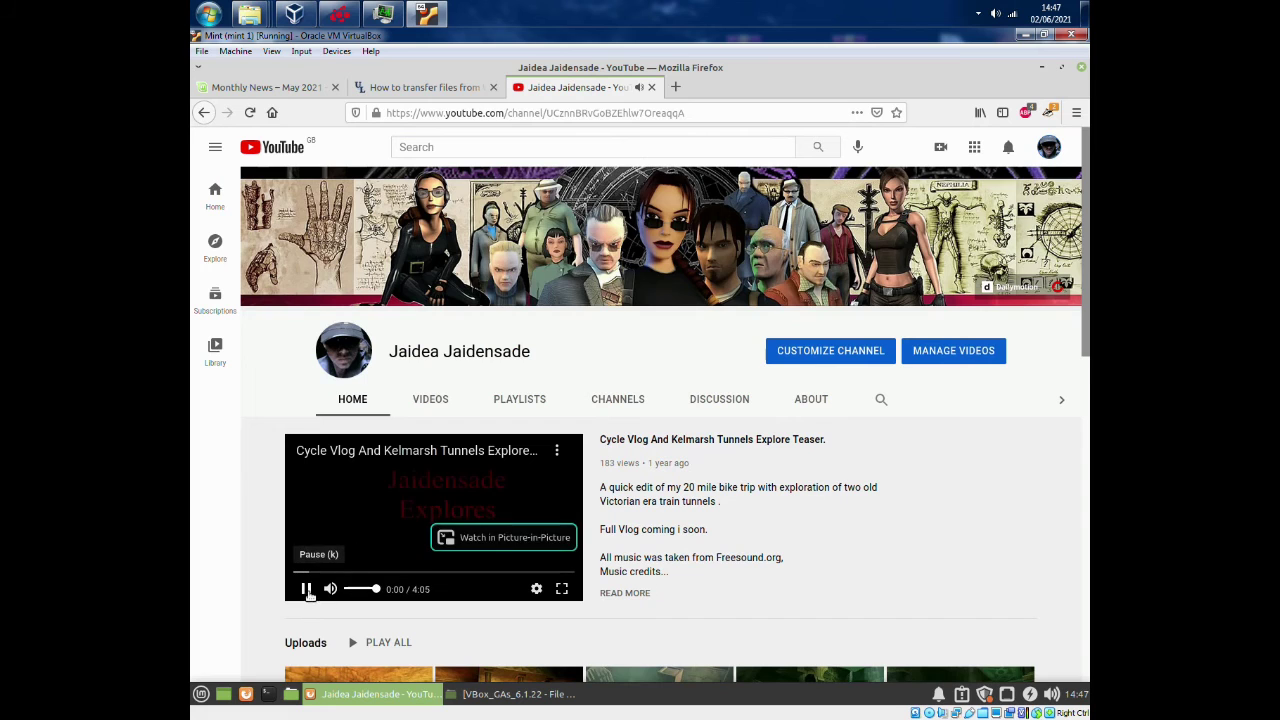
left_click(439, 398)
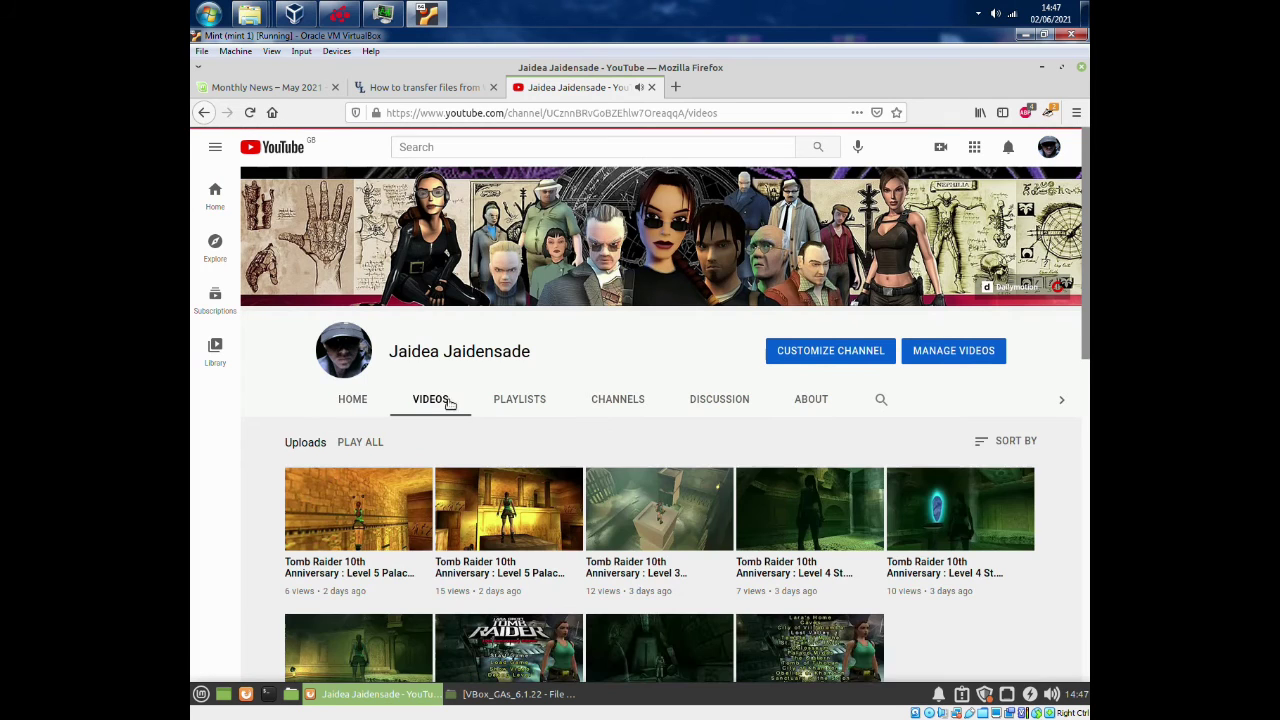
scroll(520, 298, "down", 4)
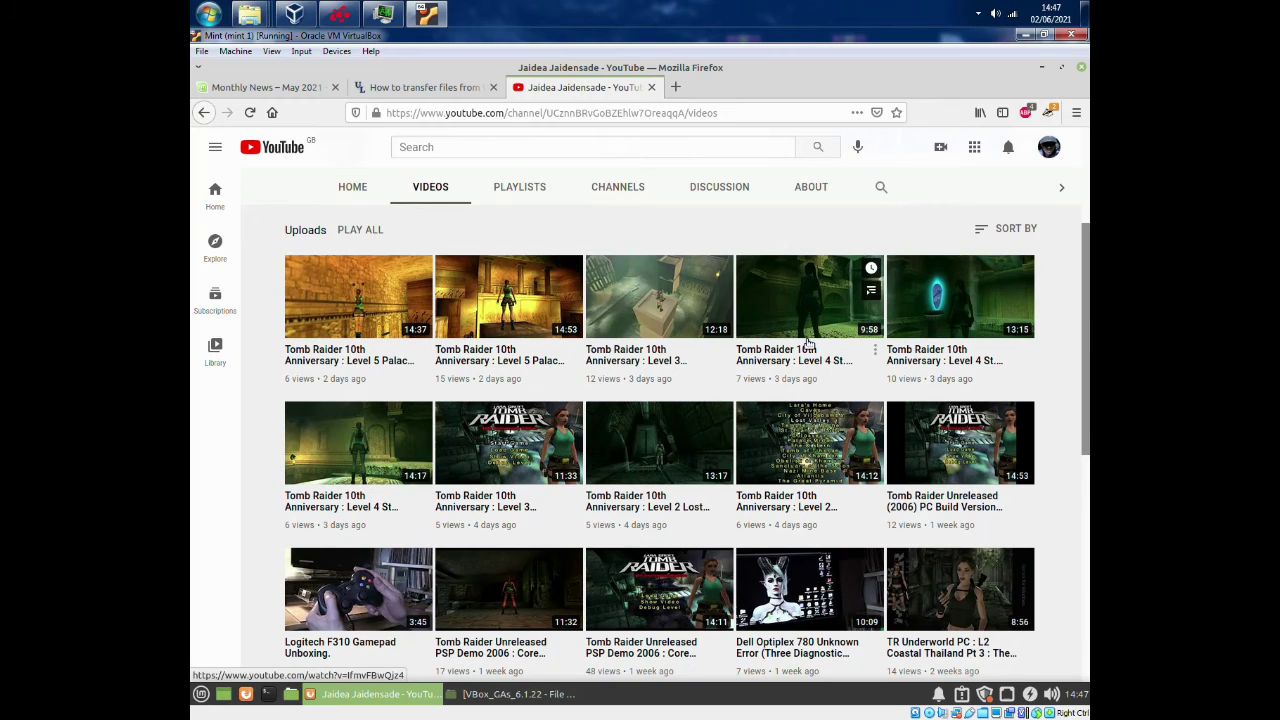
Play the upload "Tomb Raider 10th Anniversary : Level 5 Palace Of Midas 1/2" in theater mode and pause it after about 40 seconds
left_click(519, 291)
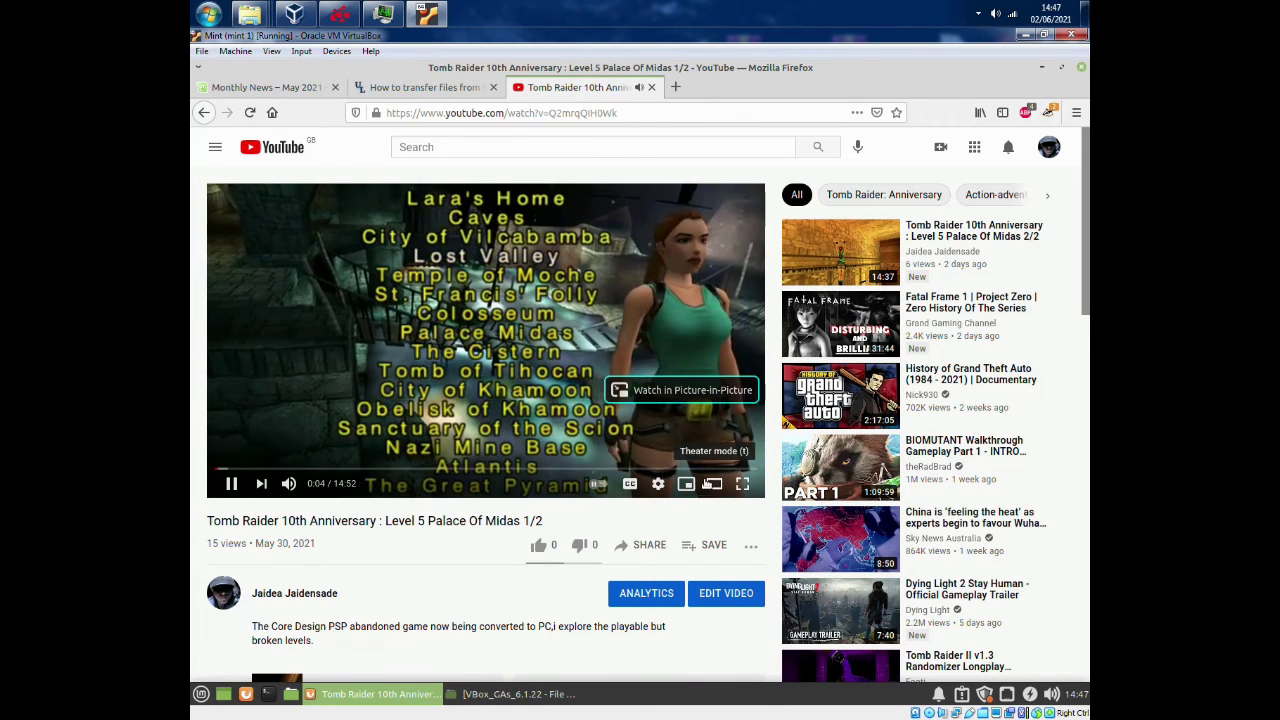
left_click(720, 486)
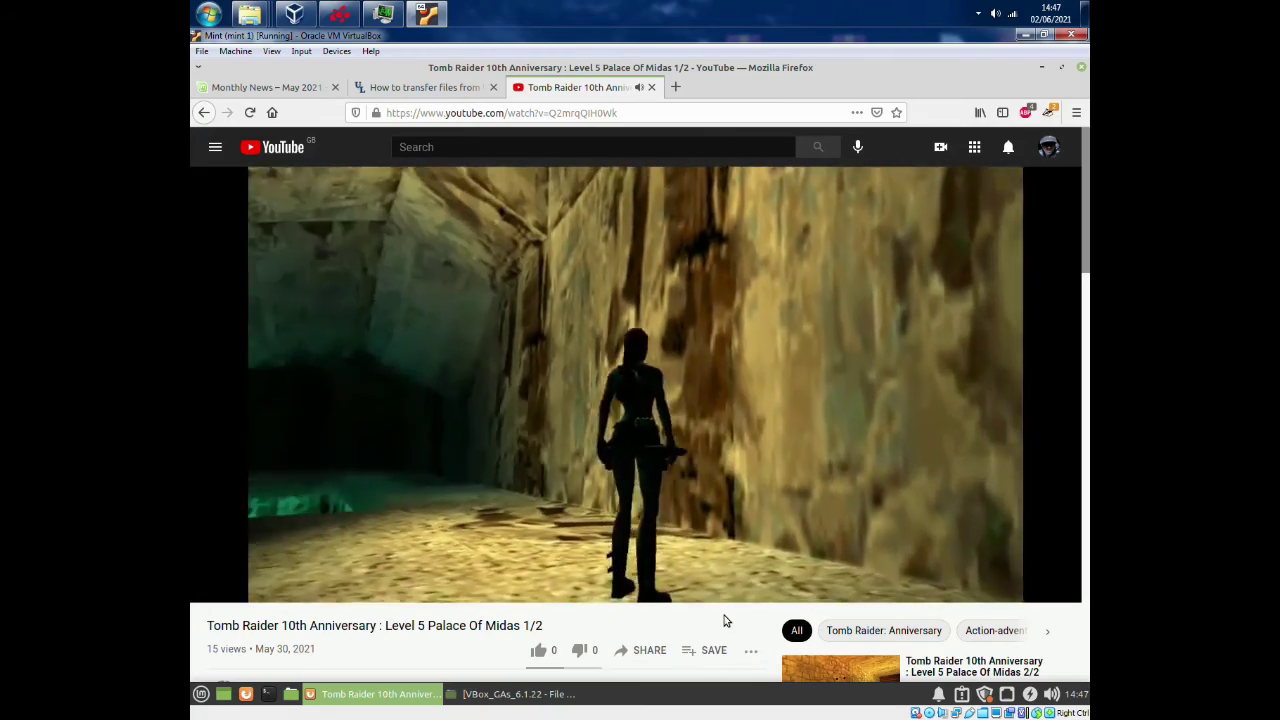
mouse_move(866, 593)
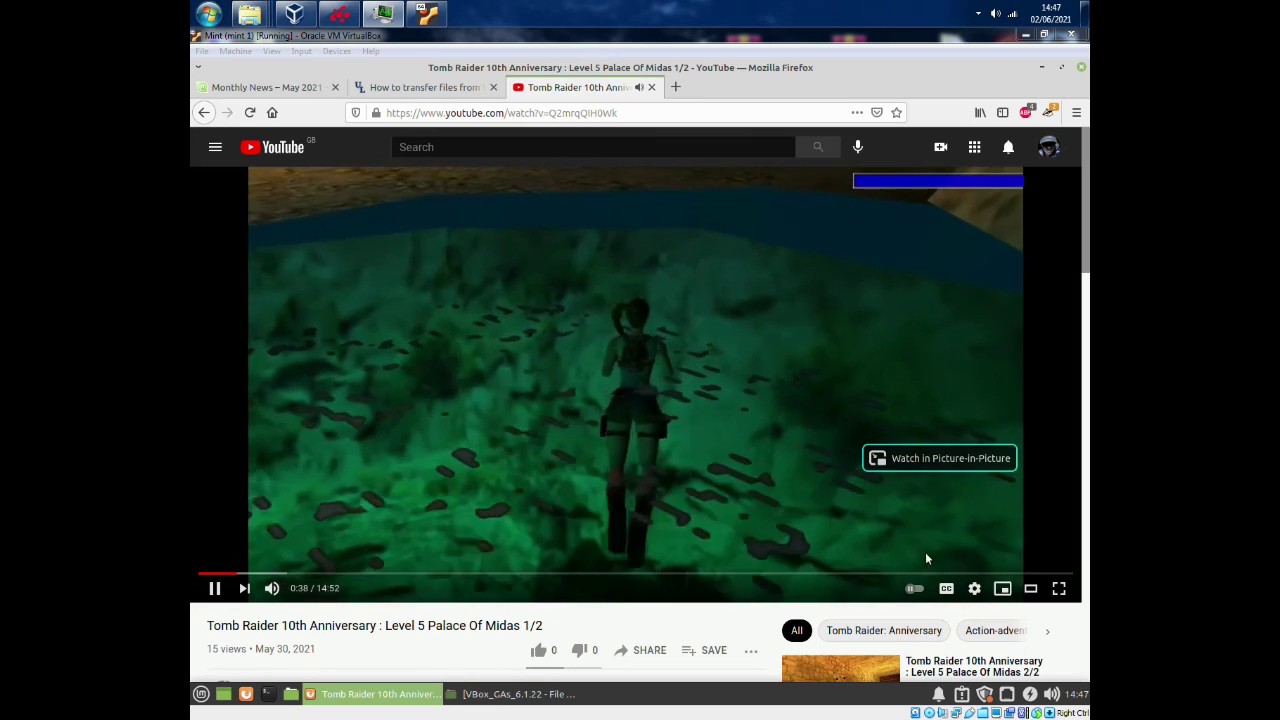
left_click(222, 590)
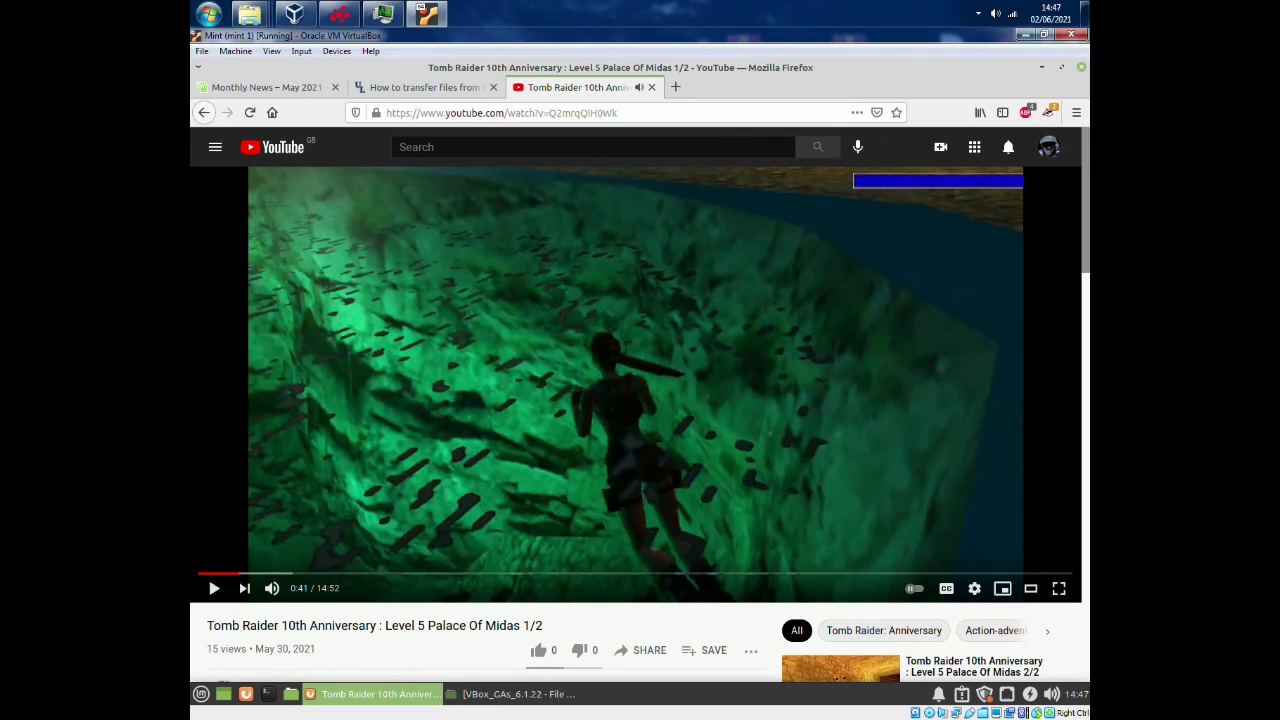
Restore the maximized Mint virtual machine window to a smaller size, reposition it on the Windows desktop, and look through the resized YouTube page
left_click(1044, 35)
left_click_drag(654, 223, 619, 119)
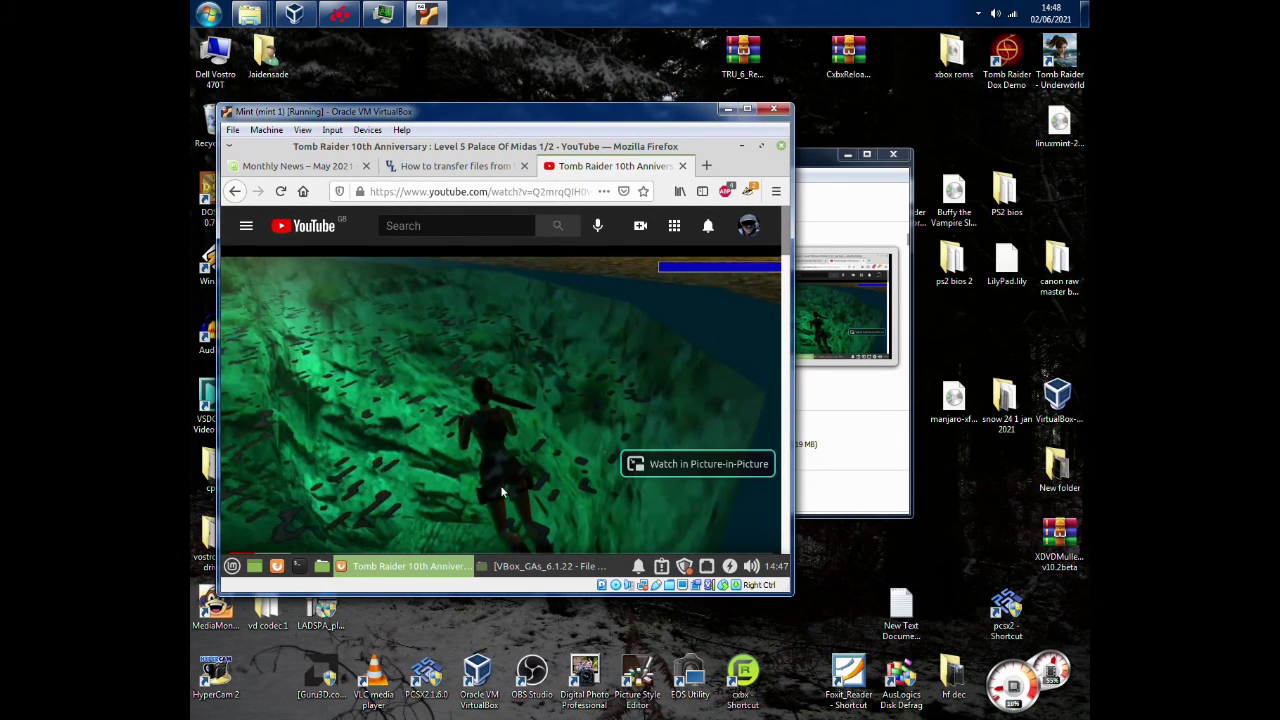
left_click_drag(786, 240, 790, 355)
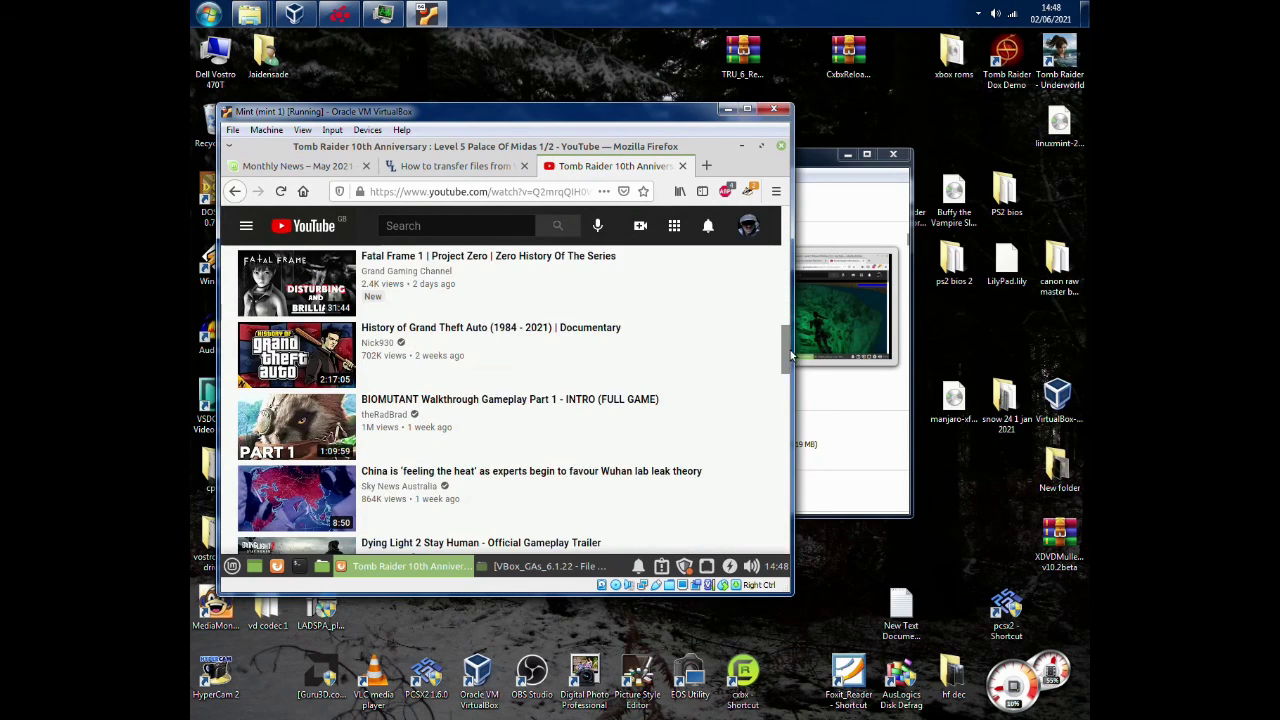
left_click_drag(793, 283, 793, 231)
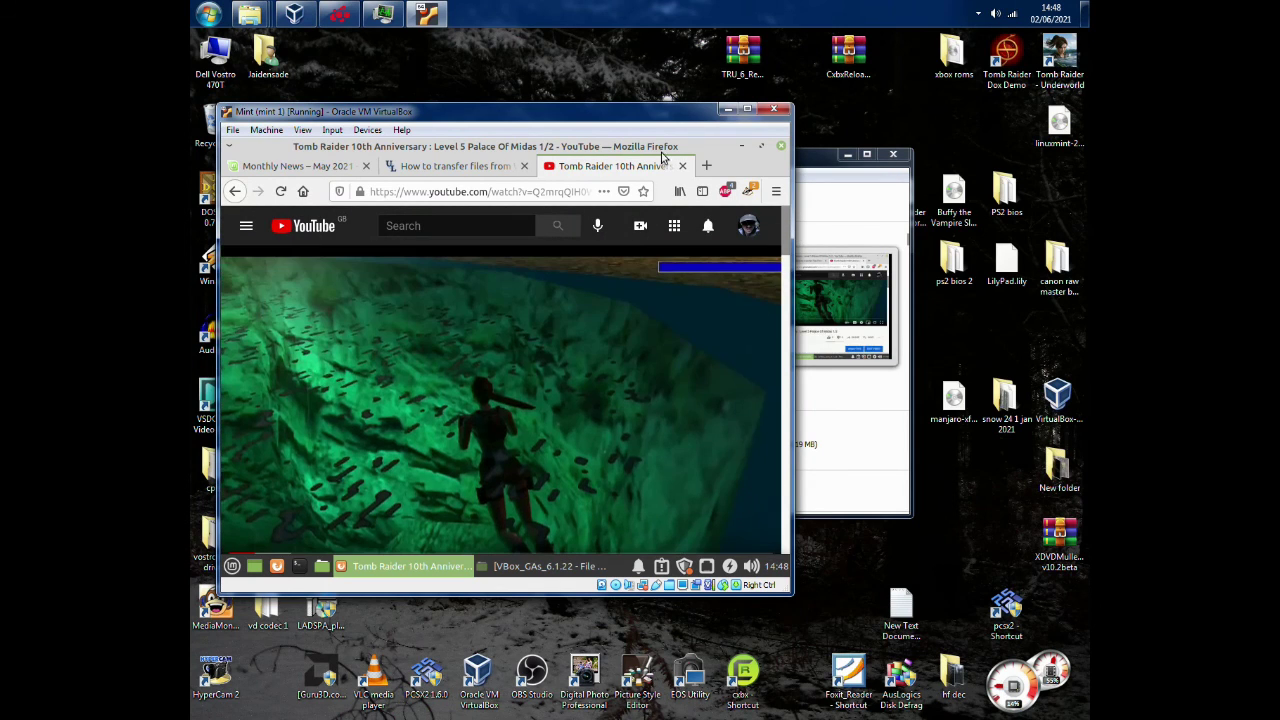